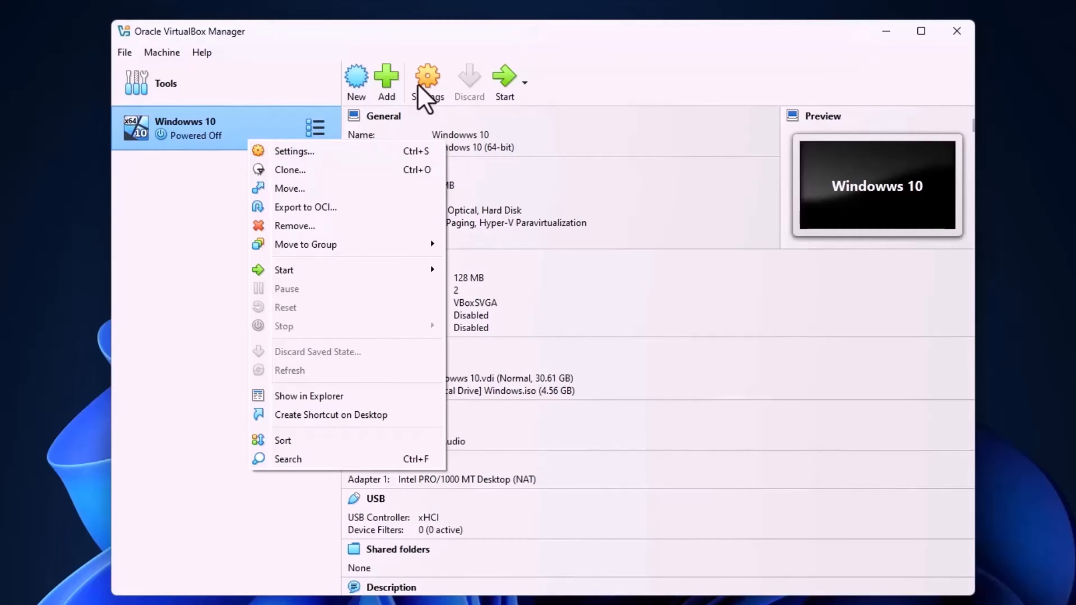
Attach network Adapter 1 of the Windowws 10 machine to an Internal Network named mynetwork and save the settings.
click(302, 152)
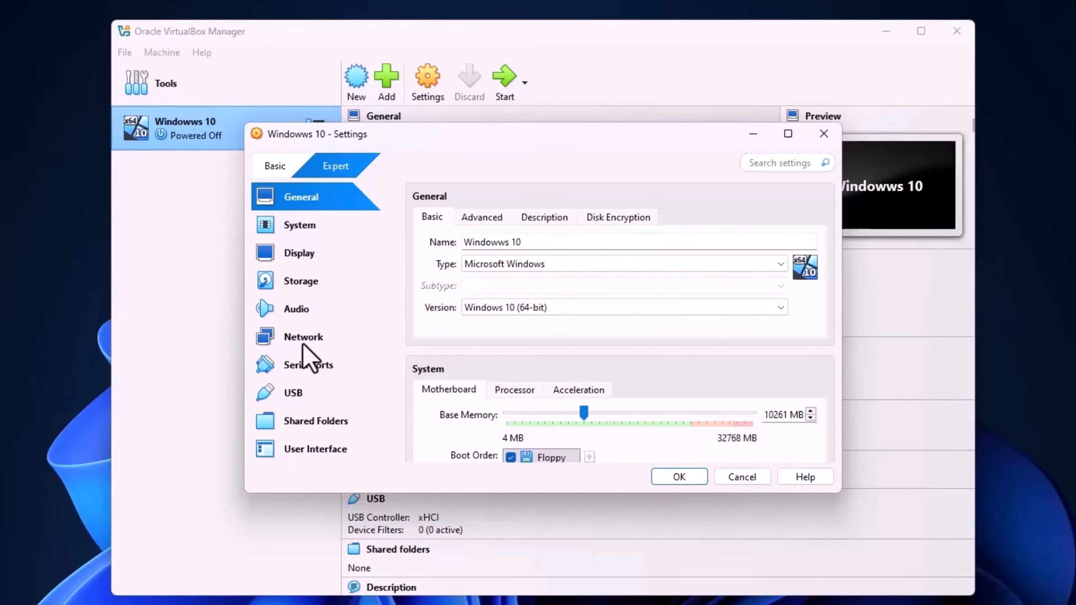
click(311, 338)
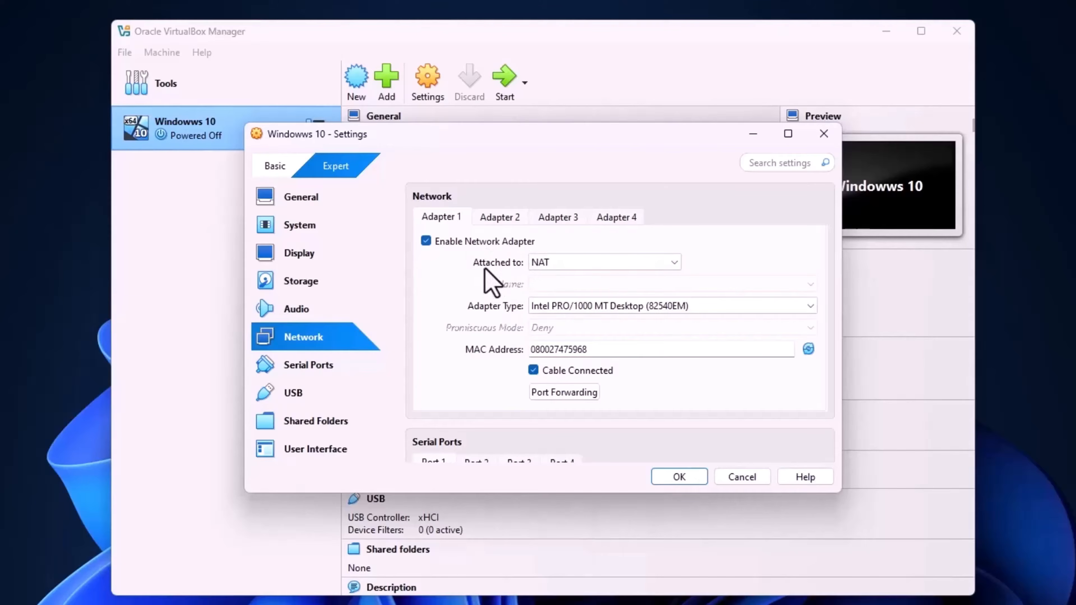
click(558, 265)
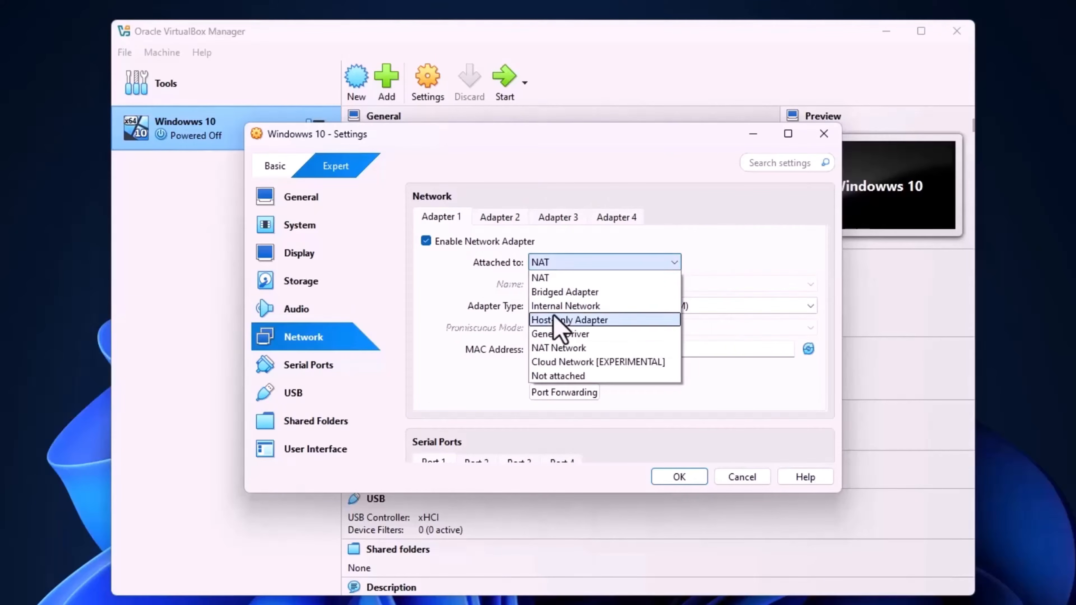
click(554, 308)
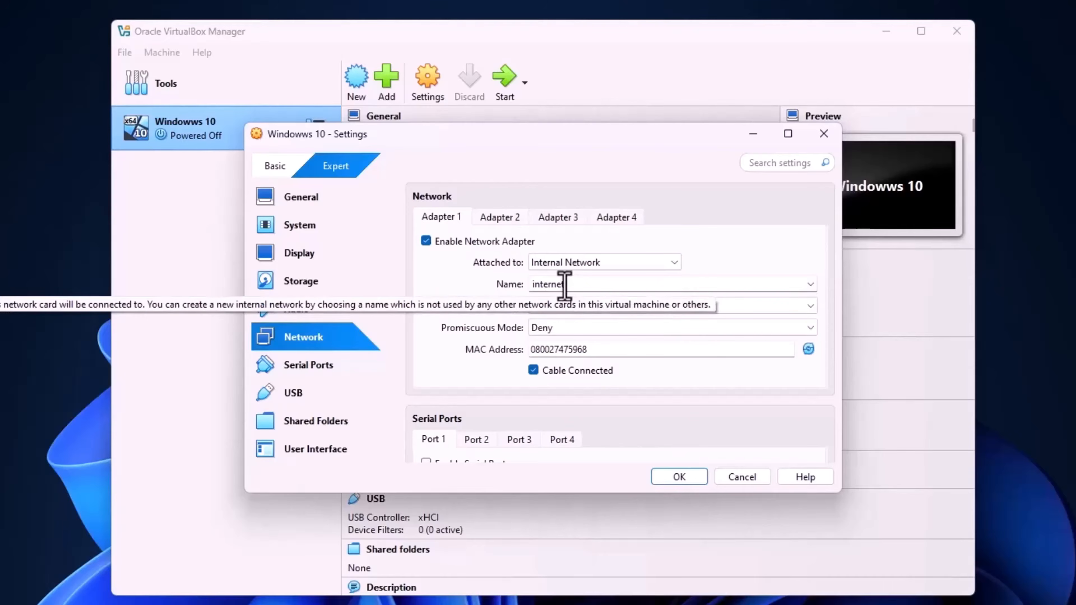
drag(564, 285, 522, 283)
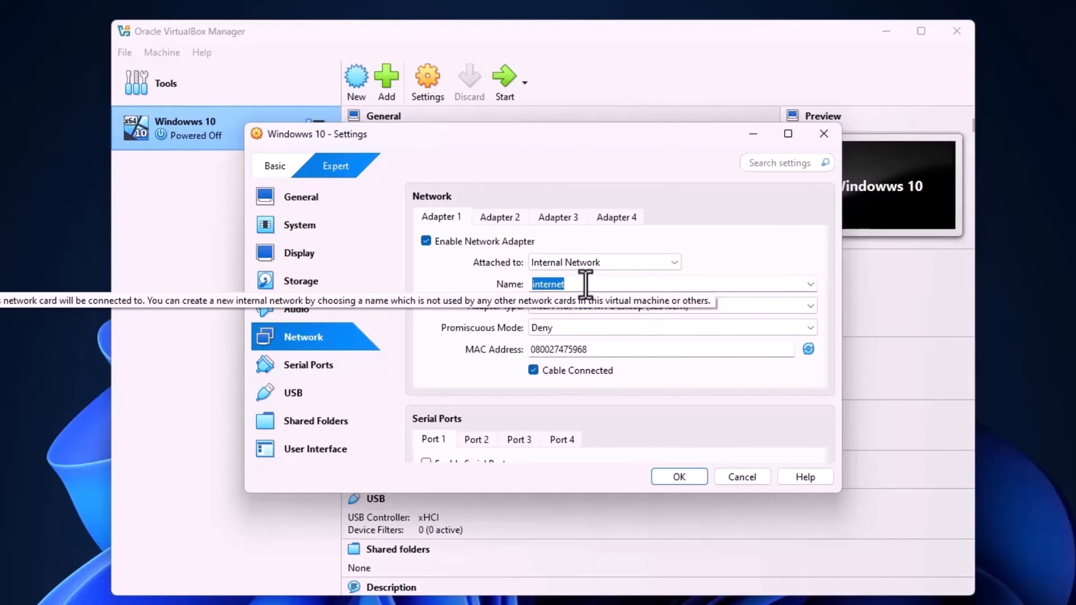
text(mynetwork)
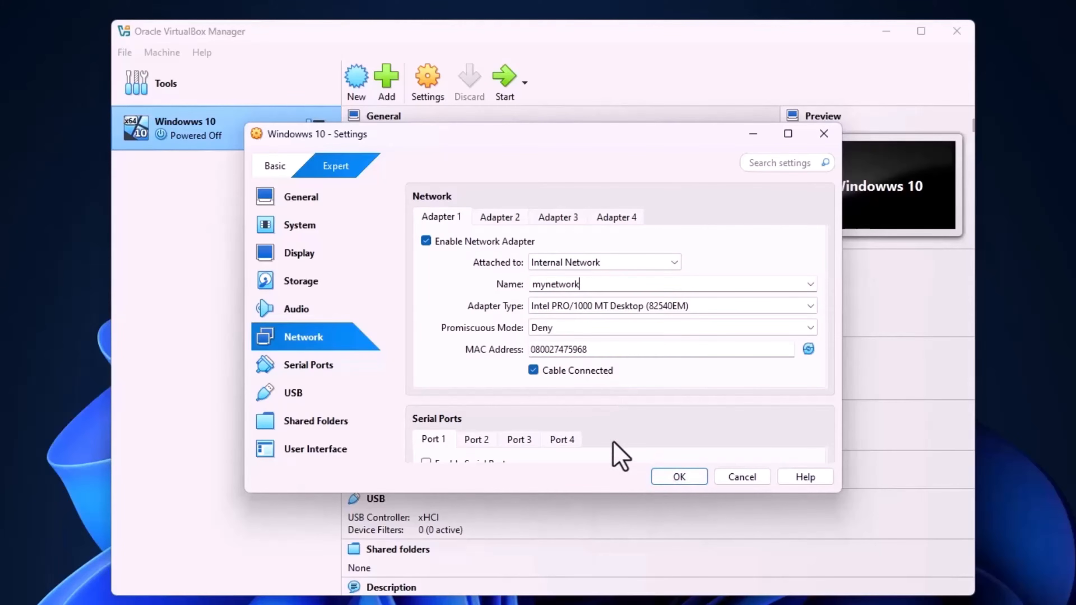
click(678, 476)
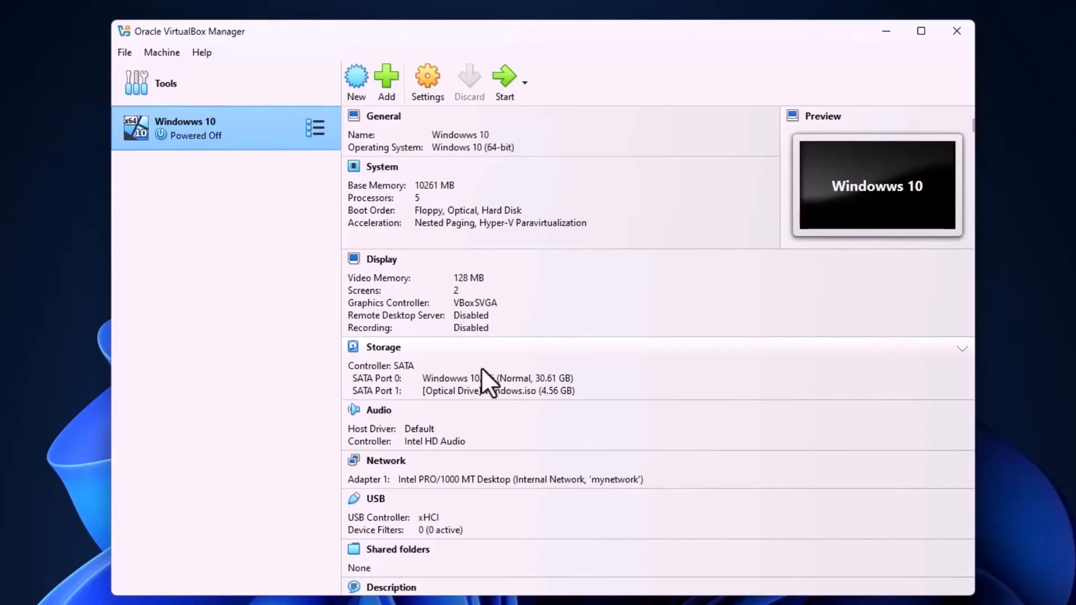
Start cloning the Windowws 10 virtual machine and name the new machine Windowws10-1VM.
scroll(487, 382, down, 1)
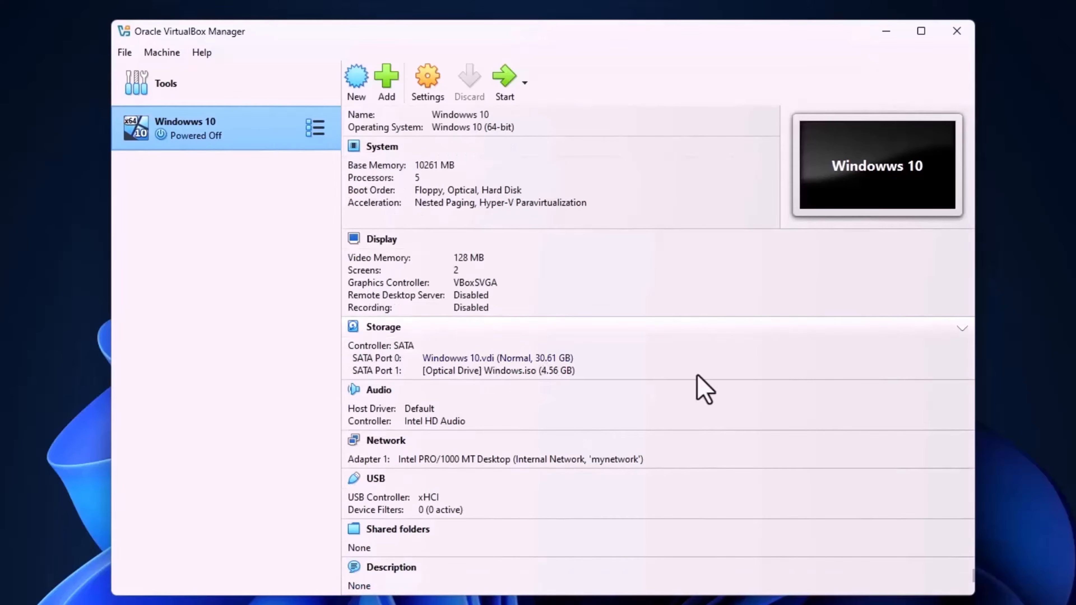
scroll(533, 343, up, 1)
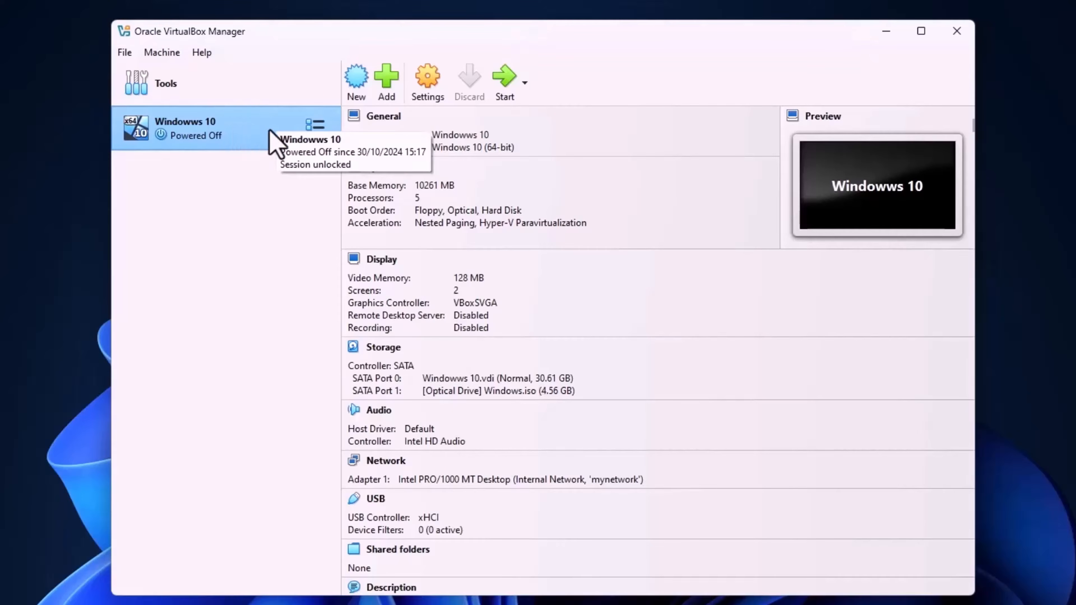
right_click(256, 131)
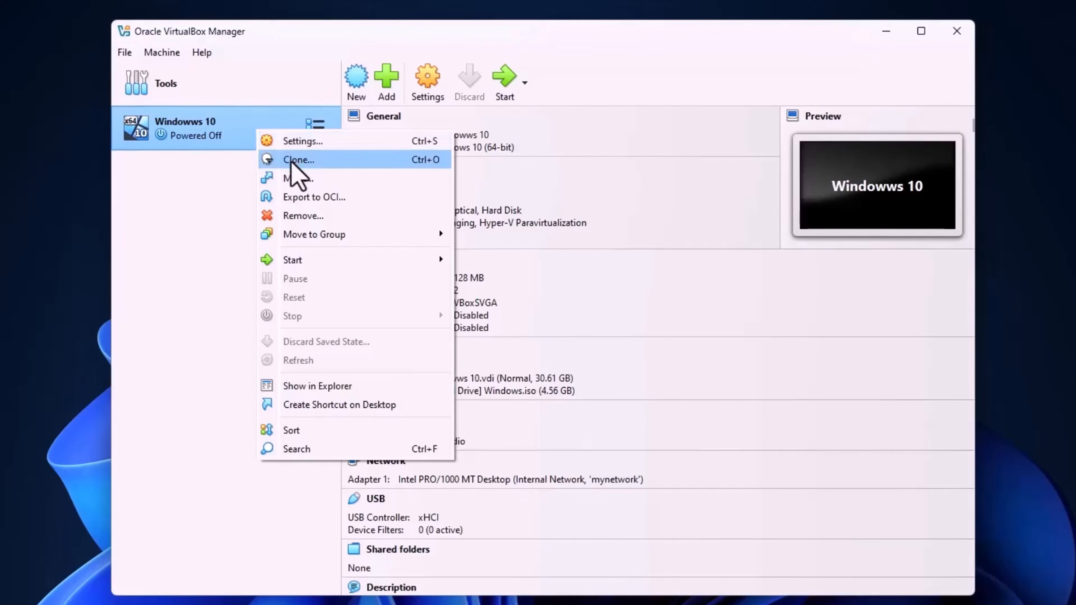
click(308, 165)
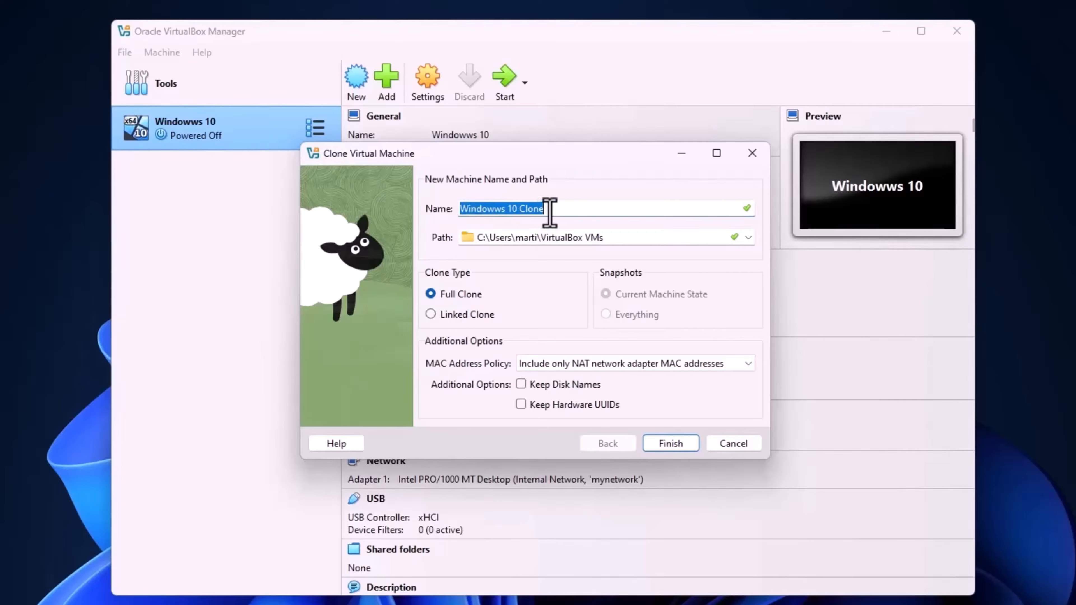
drag(549, 212, 507, 210)
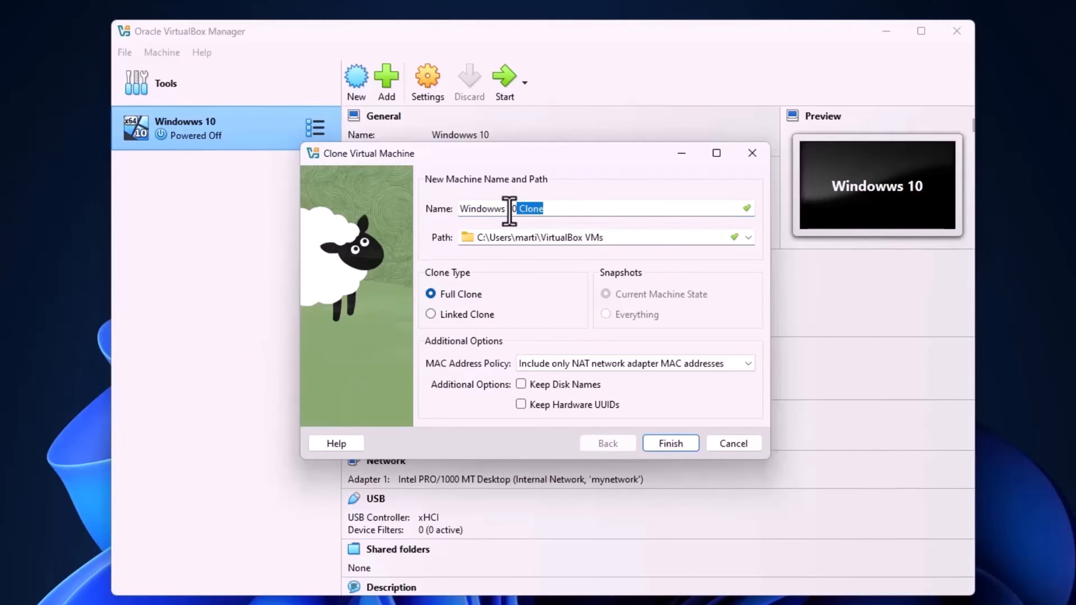
key(BackSpace)
key(BackSpace)
text(10-1)
text(VM)
drag(460, 209, 509, 209)
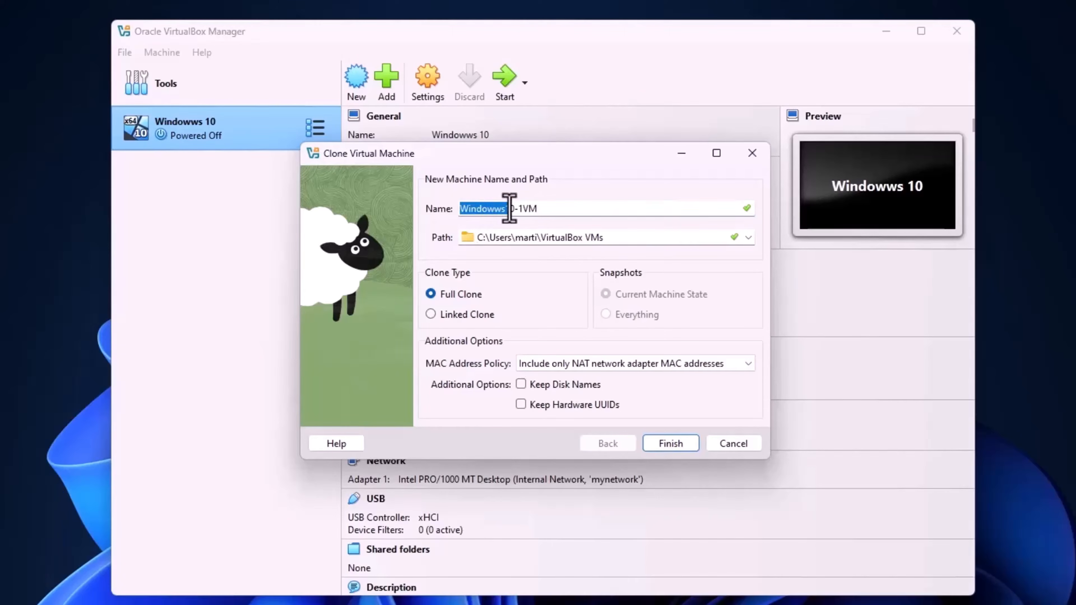
click(473, 211)
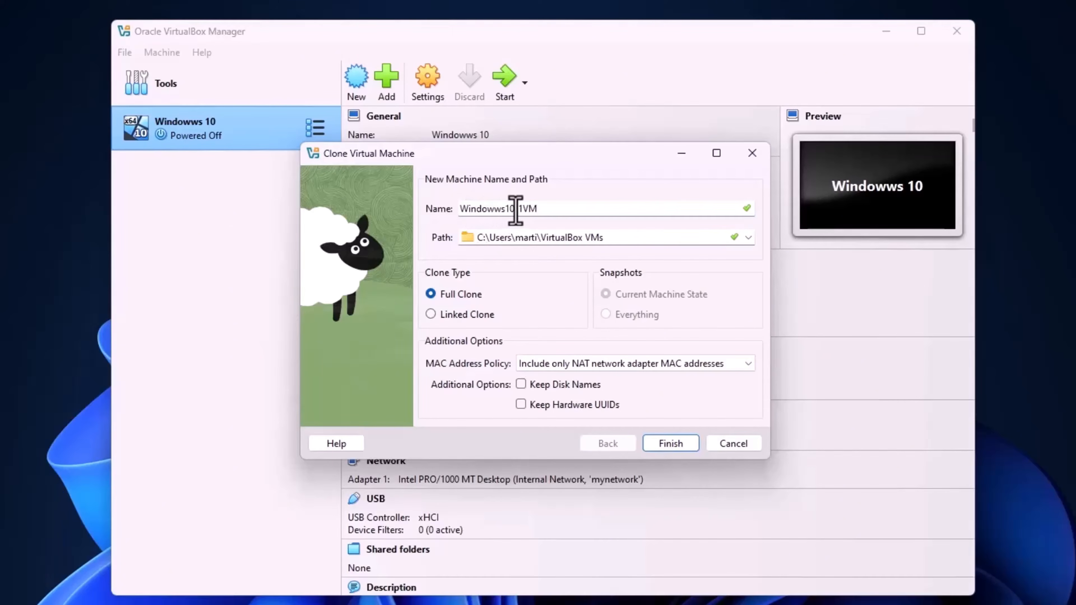
drag(462, 210, 510, 210)
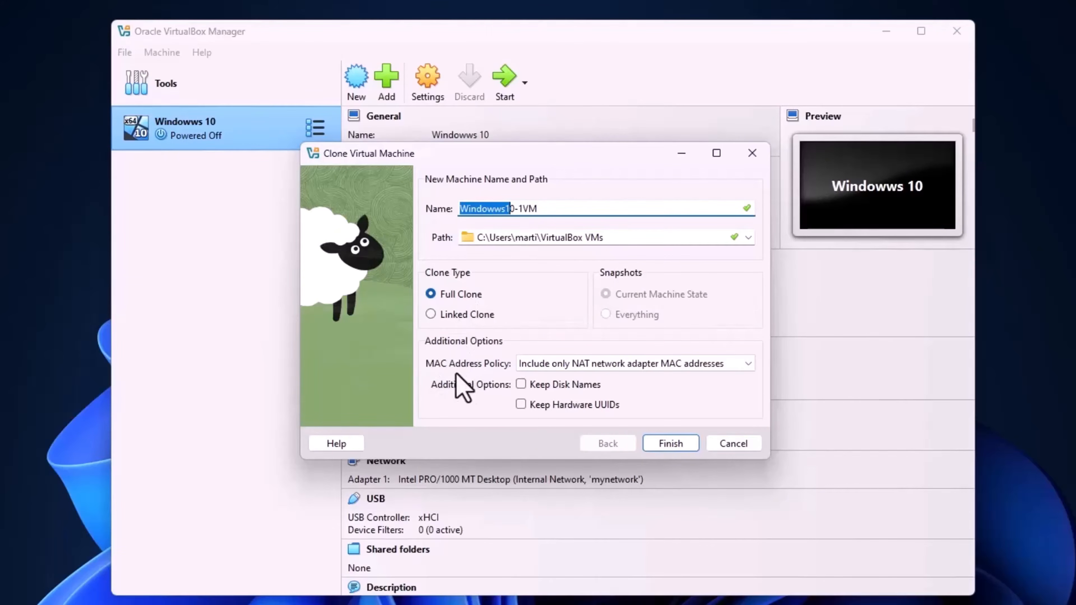
Set the MAC address policy to generate new MAC addresses for all network adapters and create the Windowws10-1VM full clone.
click(561, 363)
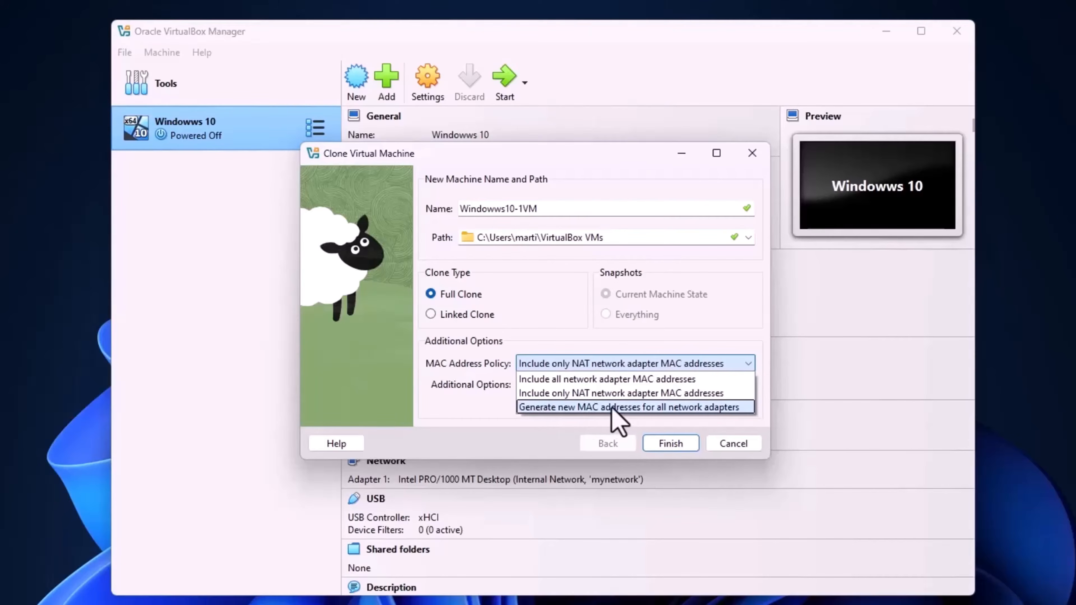
click(705, 407)
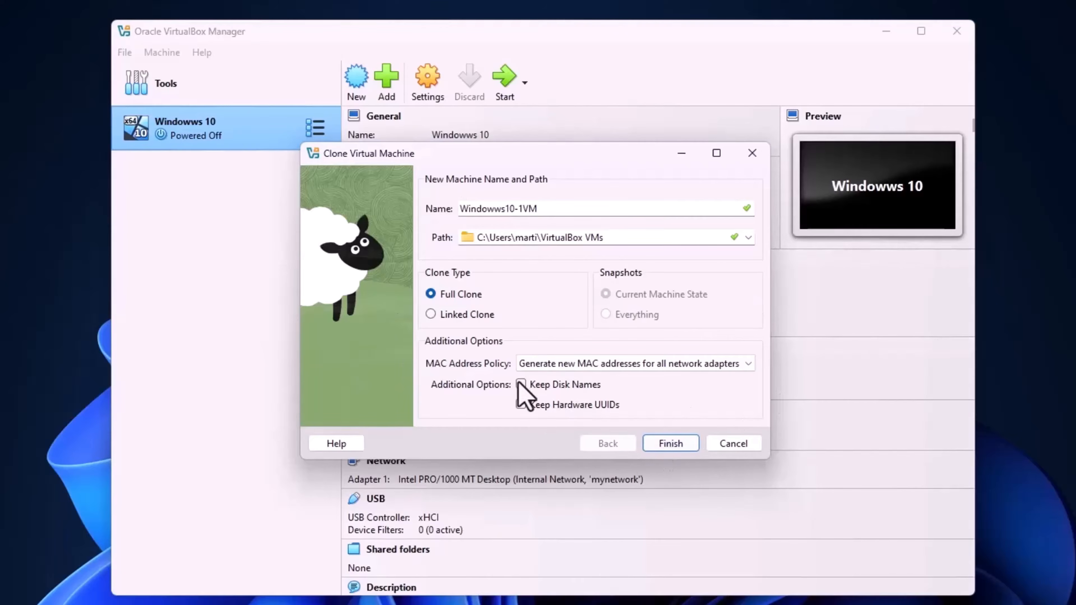
click(671, 444)
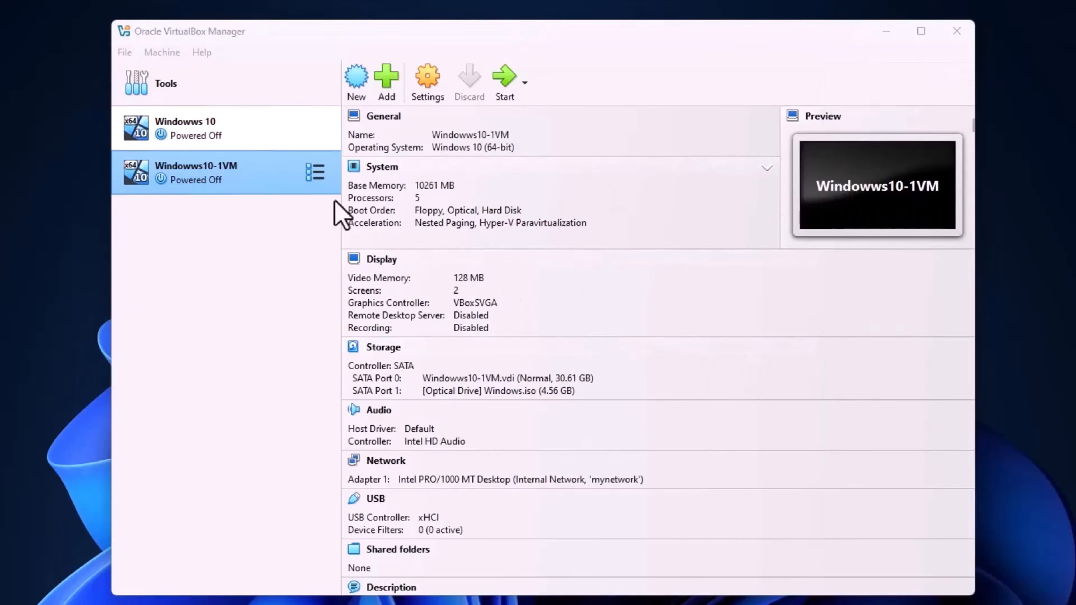
Start another clone of the original Windowws 10 virtual machine and name it Windowws10-2VM.
right_click(235, 137)
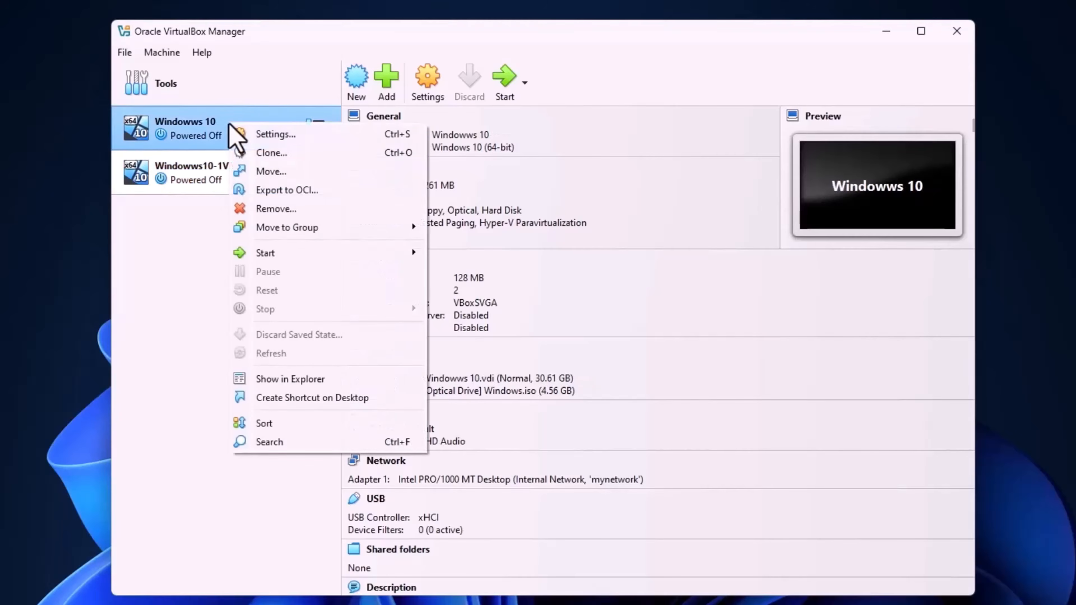
click(251, 157)
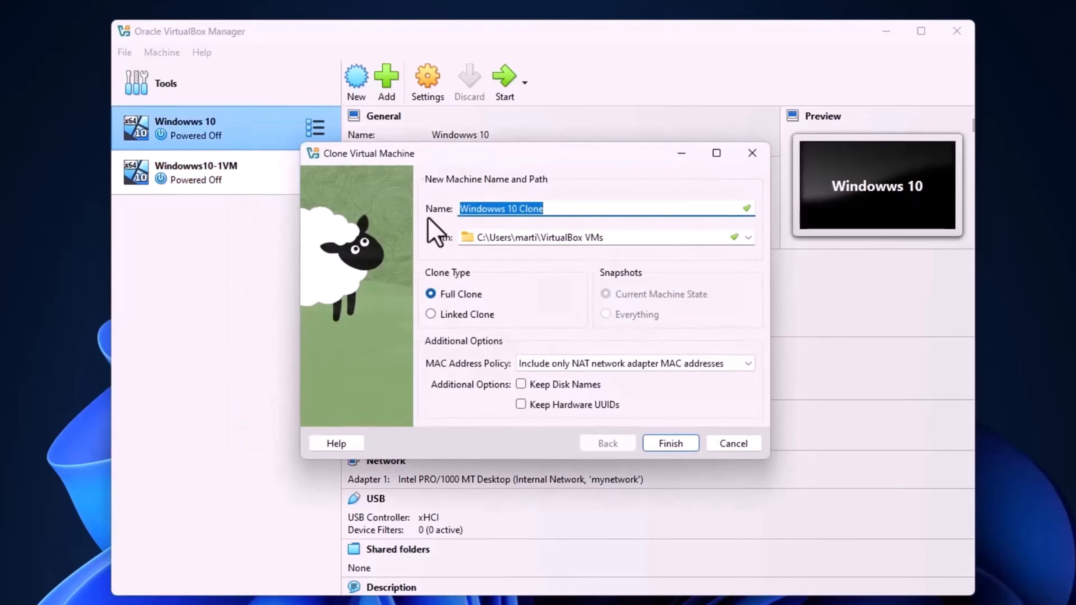
click(559, 211)
drag(559, 211, 511, 212)
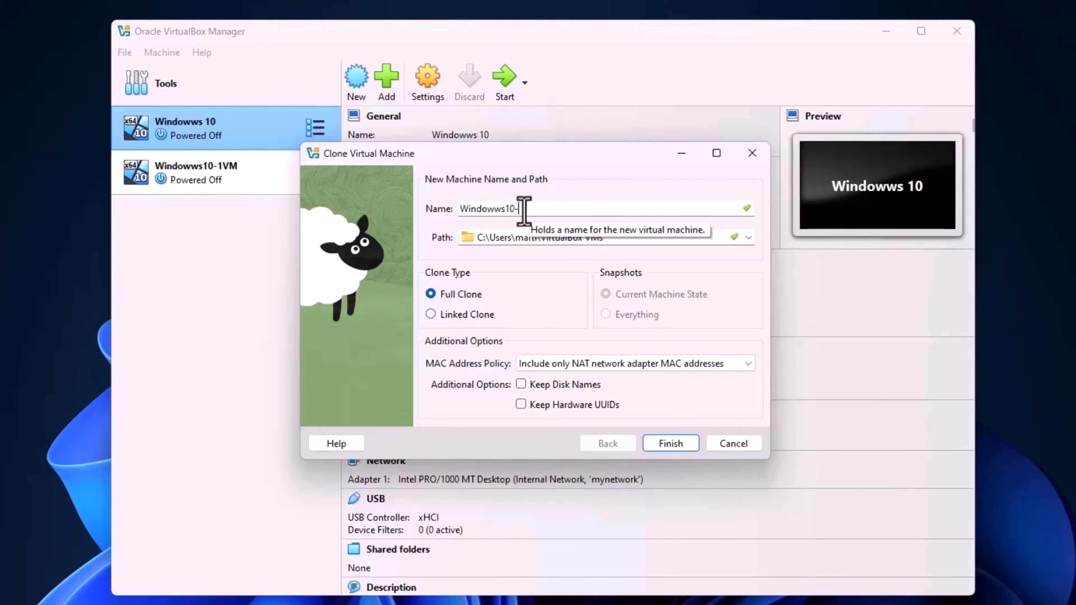
text(-2VM)
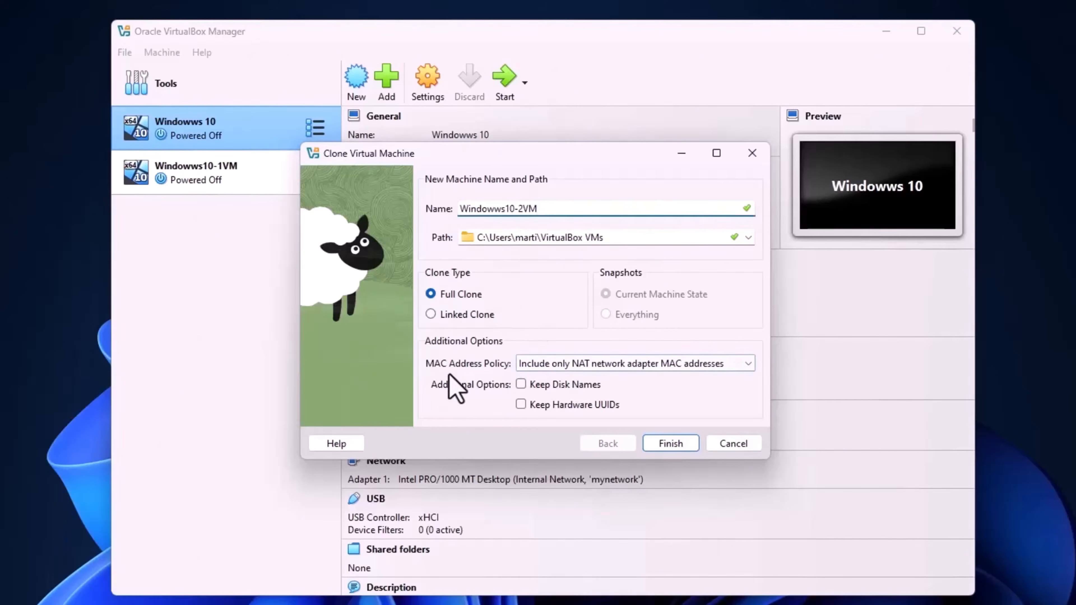
Have the Windowws10-2VM clone generate new MAC addresses for all network adapters, and create it as a full clone.
click(550, 364)
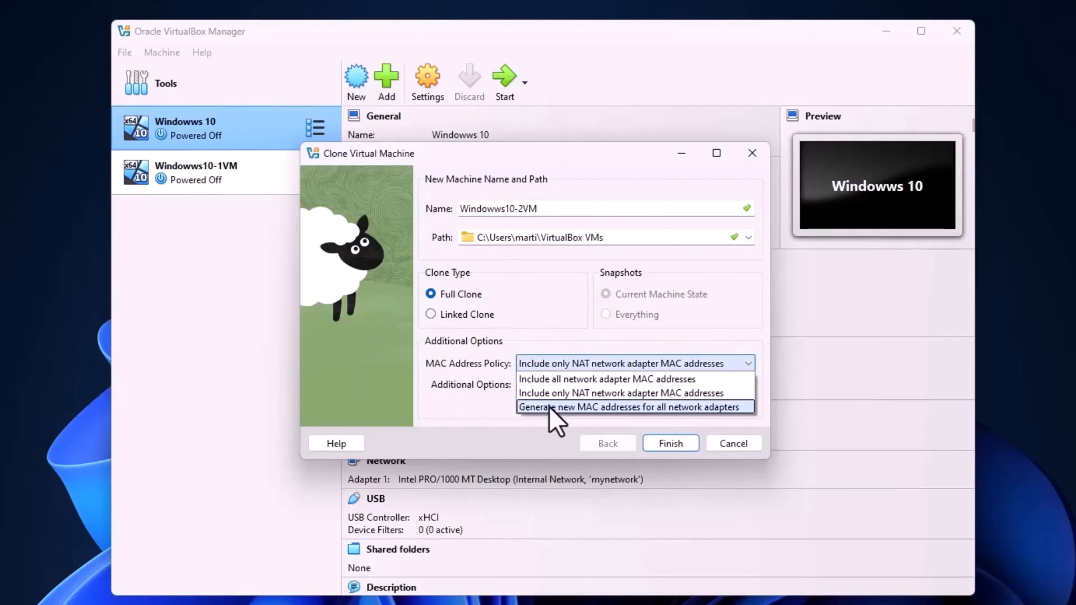
click(576, 407)
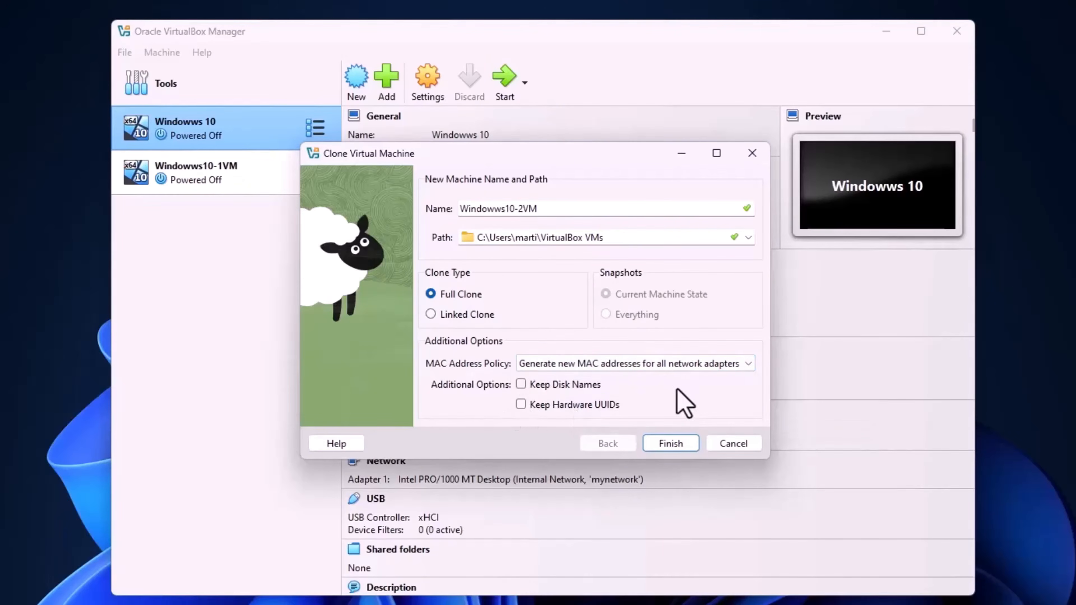
click(674, 447)
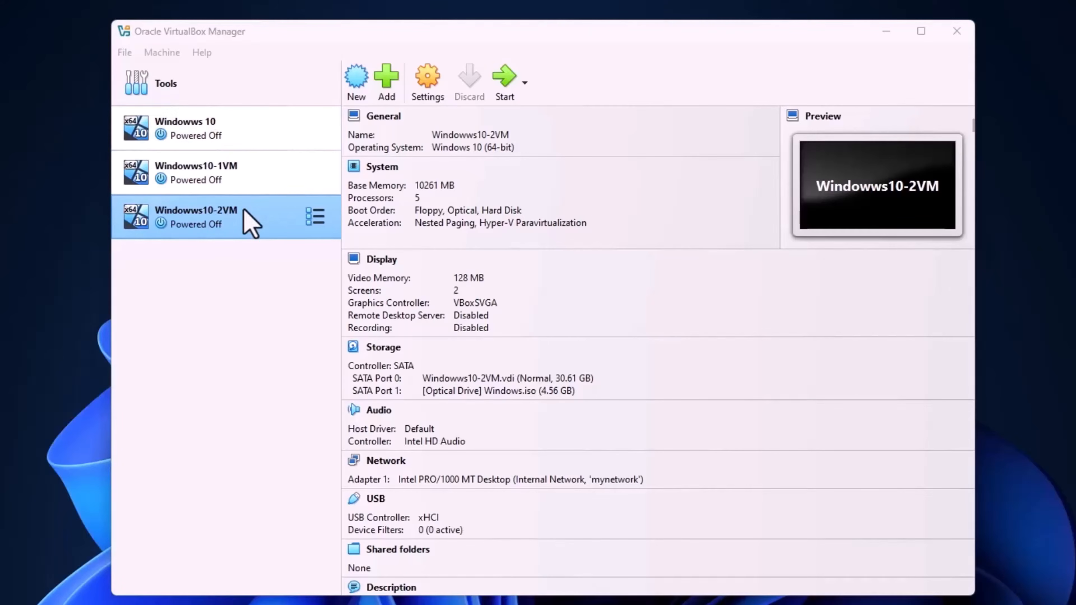
Check the Adapter 1 network settings and MAC addresses of Windowws 10, Windowws10-1VM and Windowws10-2VM in turn, leaving them unmodified.
click(231, 142)
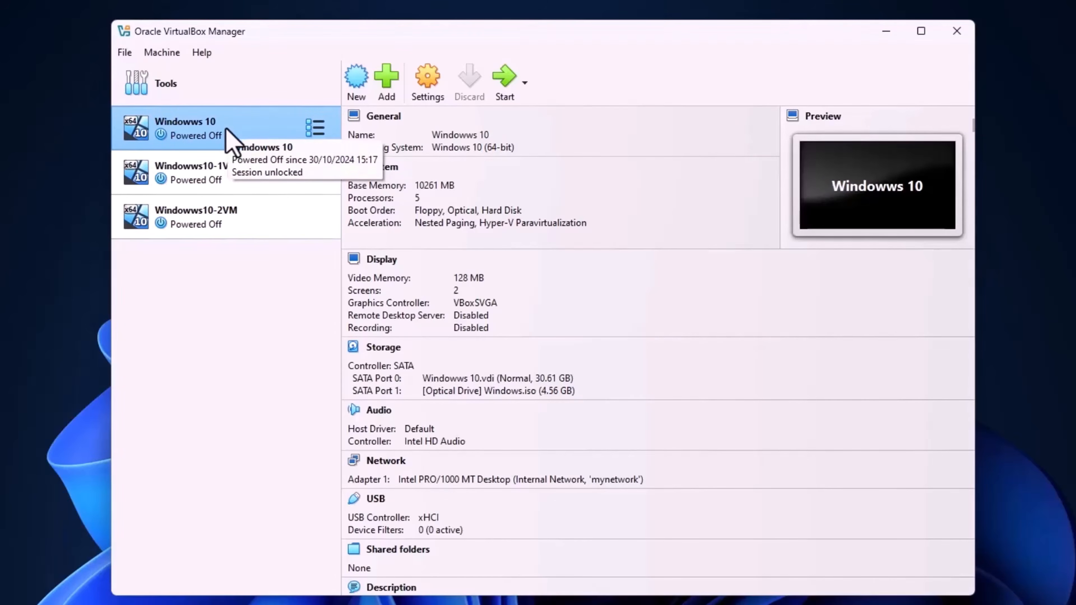
click(426, 83)
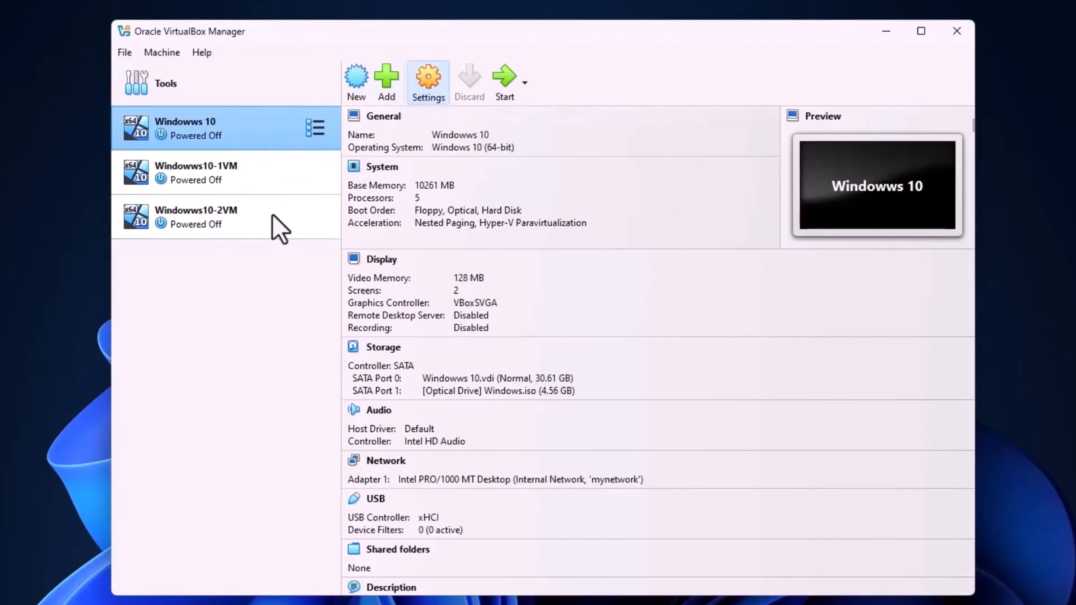
click(282, 339)
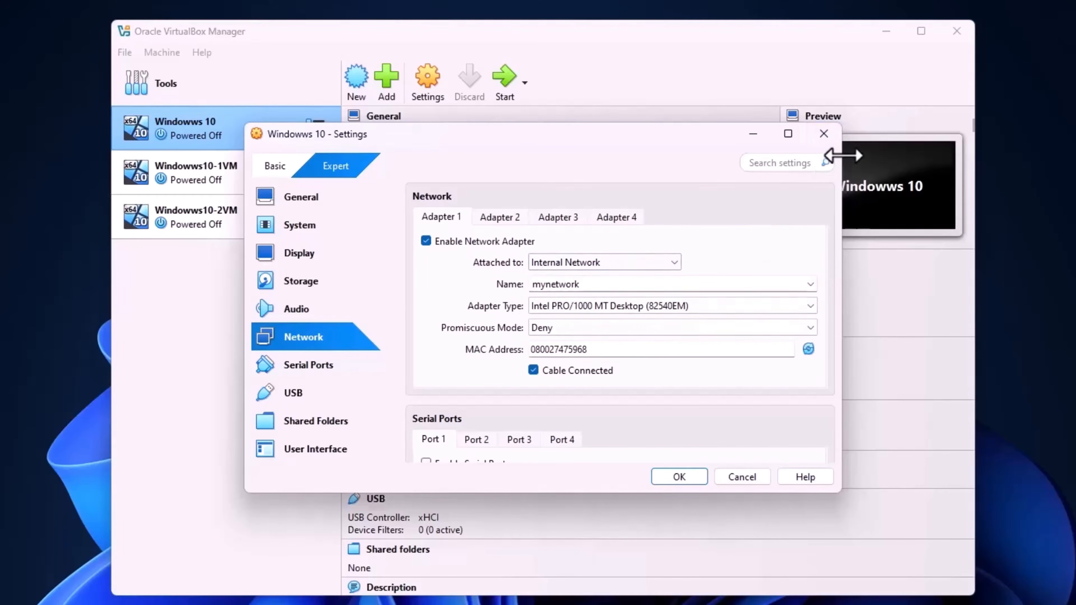
click(823, 133)
click(210, 177)
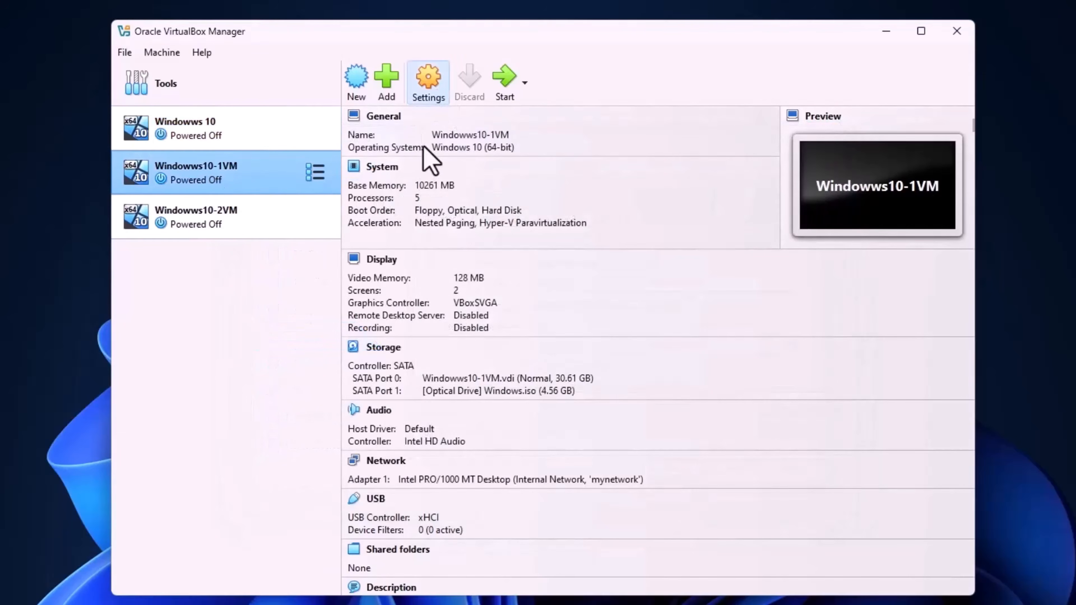
click(335, 344)
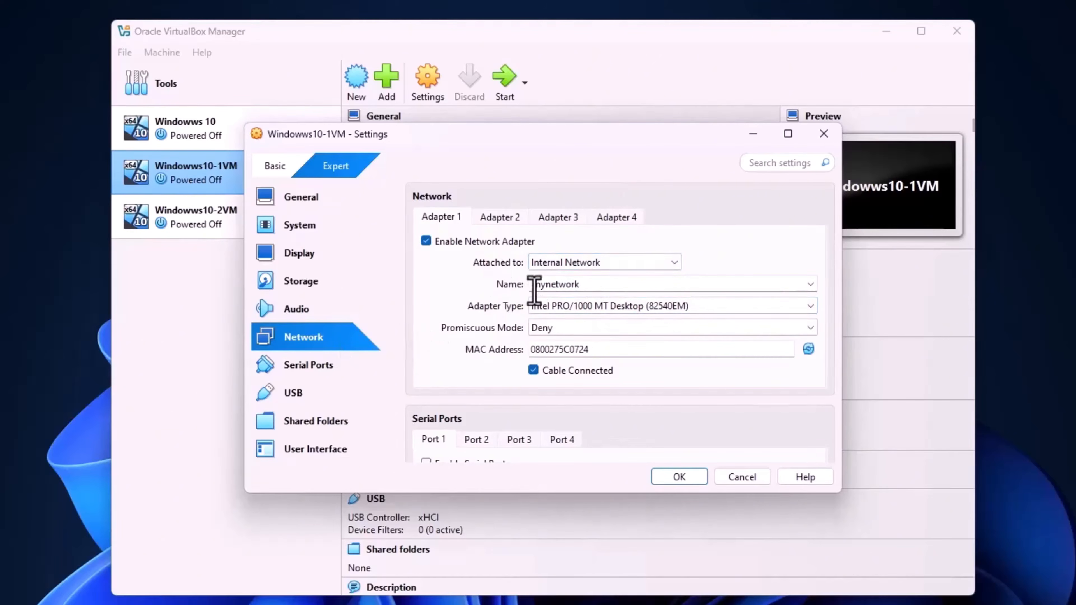
click(823, 140)
click(216, 231)
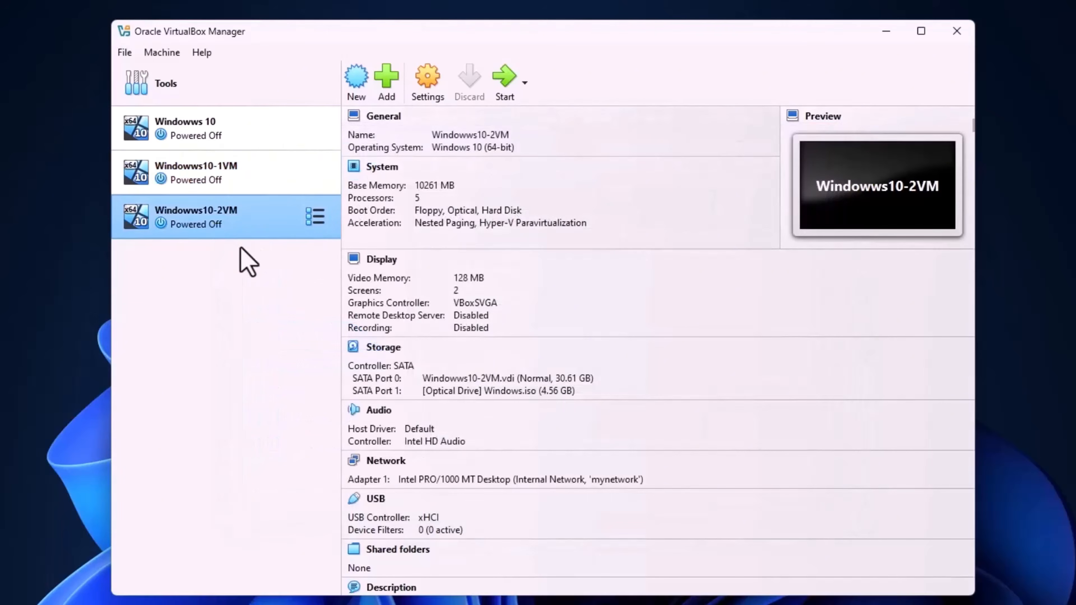
click(427, 80)
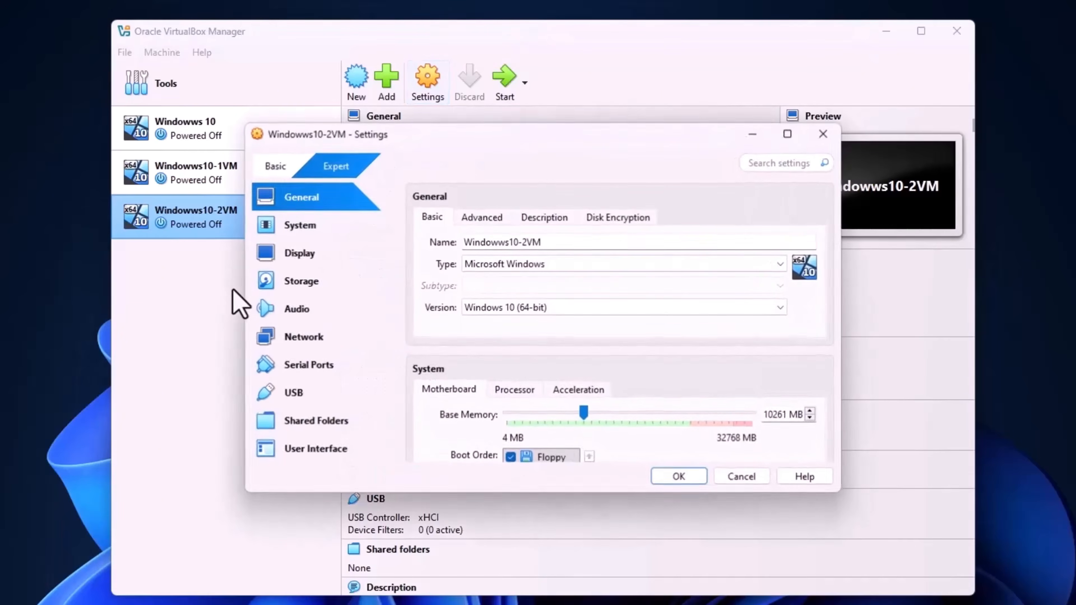
click(305, 342)
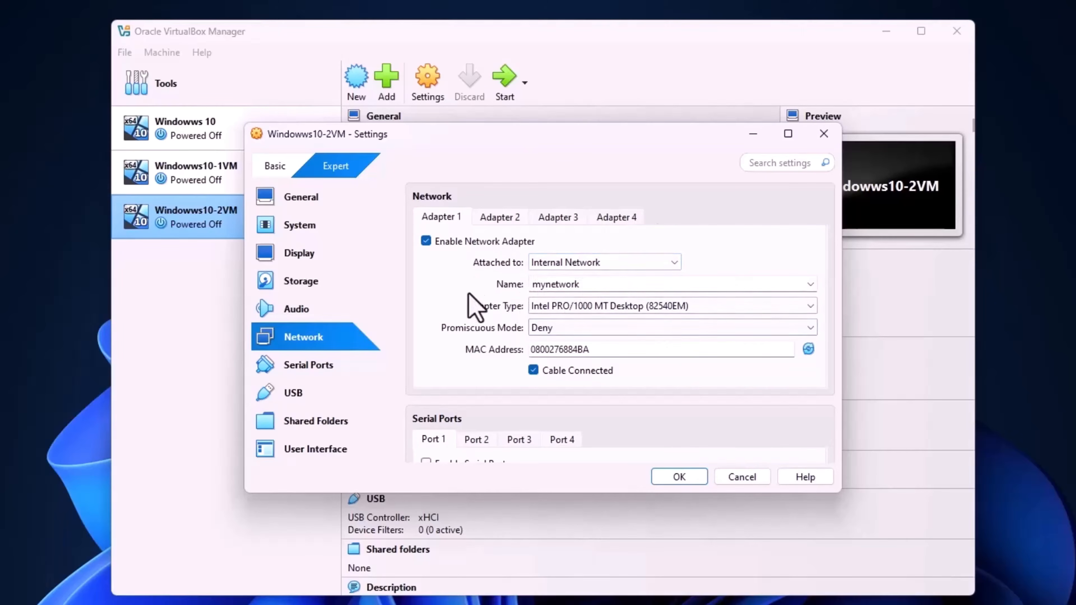
click(823, 134)
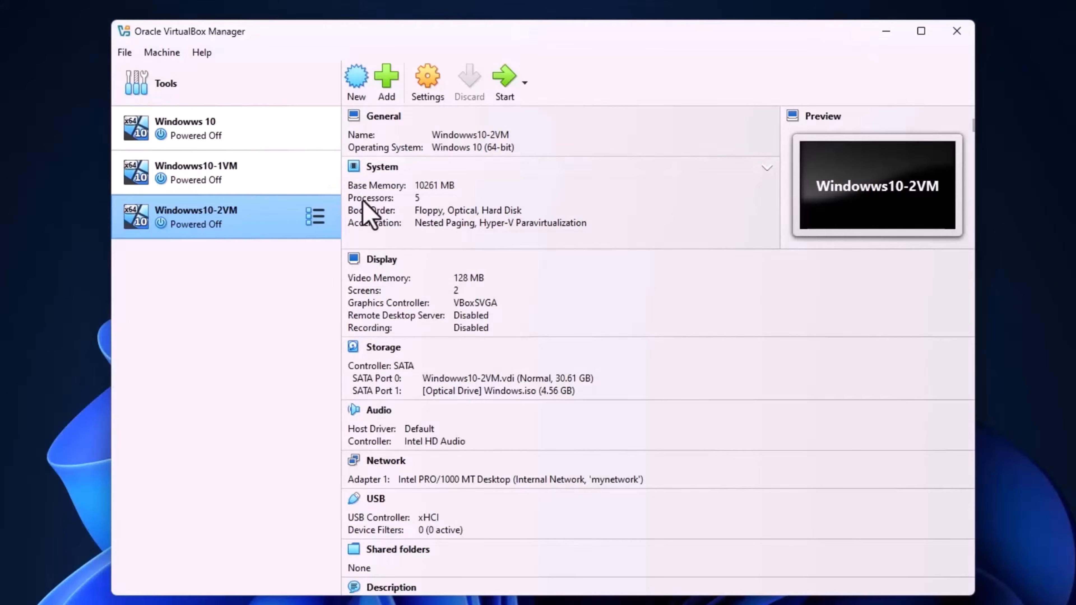
Set the number of processors for the Windowws 10 virtual machine to 2 and save its settings.
click(255, 181)
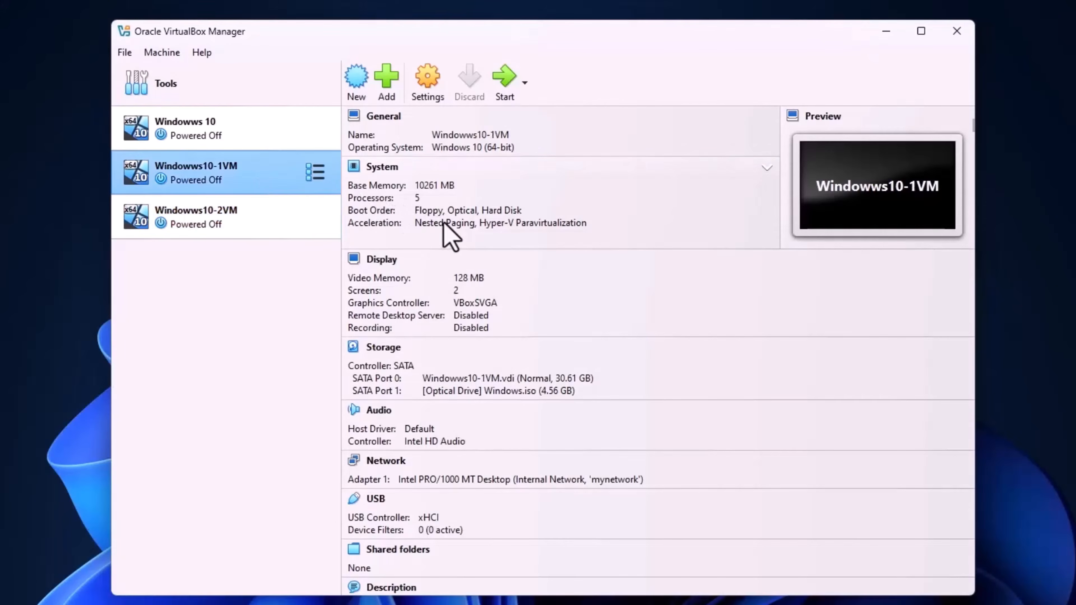
click(214, 126)
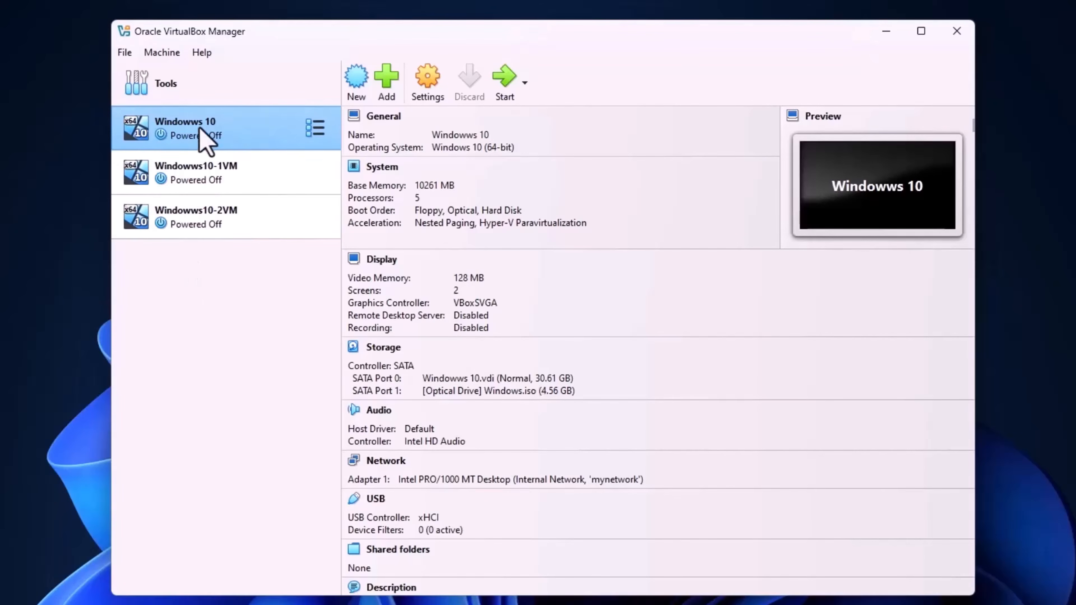
click(436, 94)
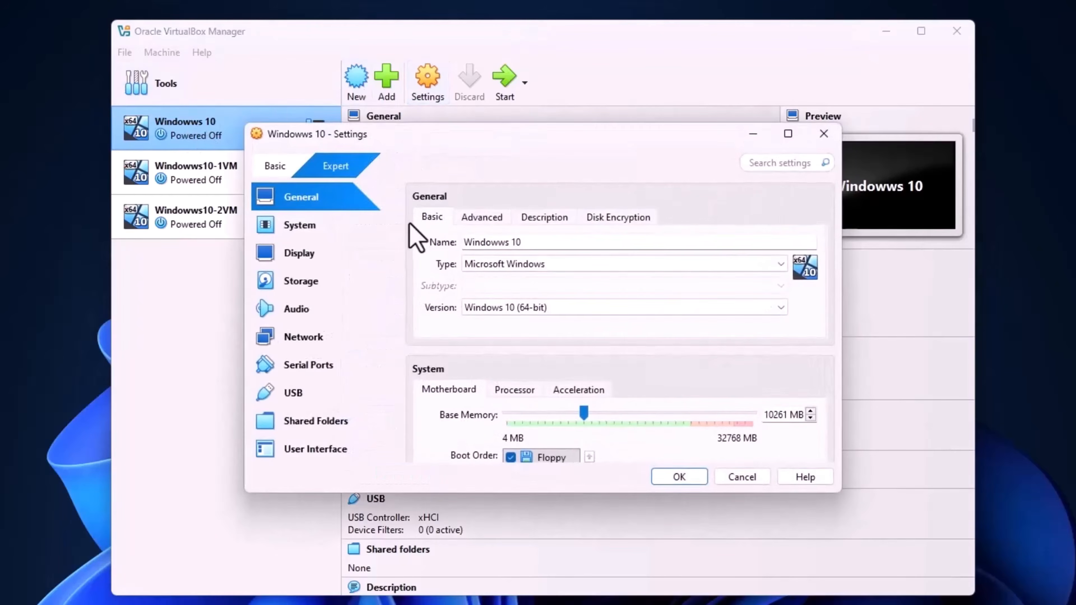
click(305, 226)
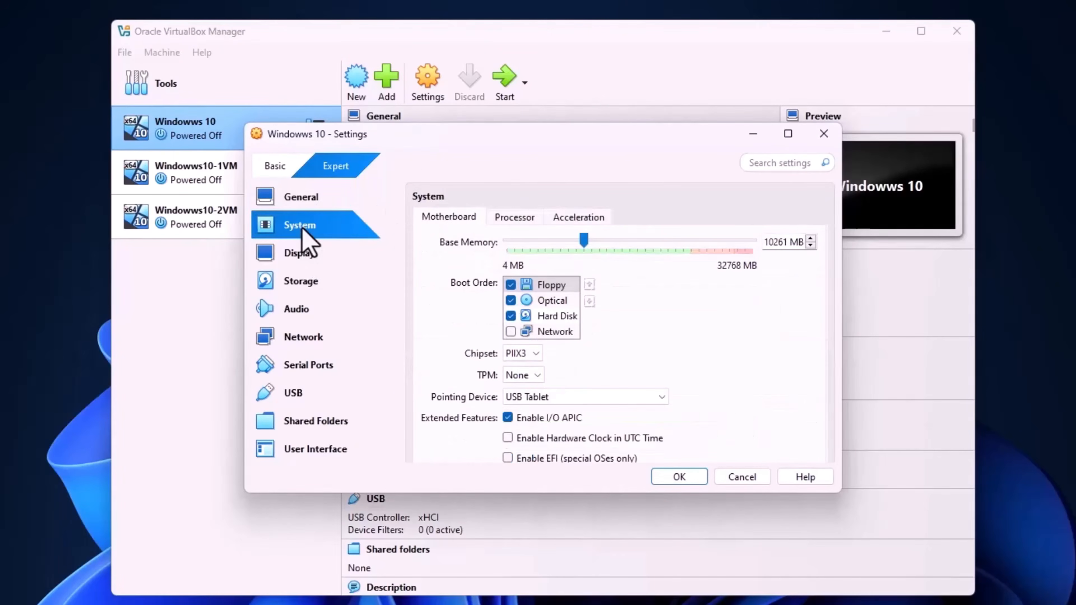
click(511, 216)
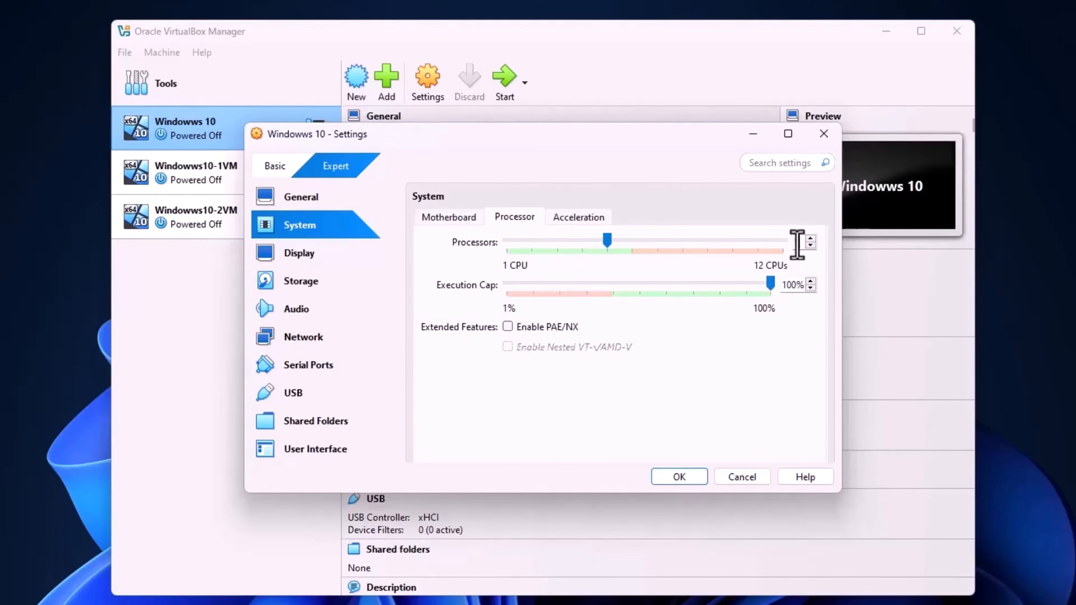
click(810, 245)
click(810, 245)
click(810, 246)
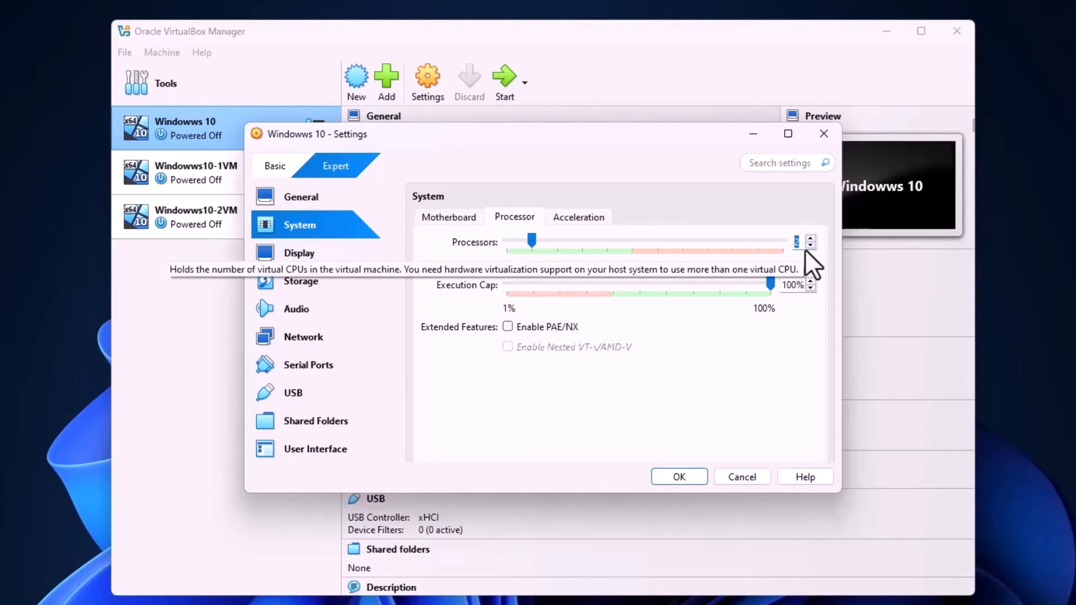
click(668, 476)
Set the number of processors for the Windowws10-1VM clone to 2 and save its settings.
click(224, 175)
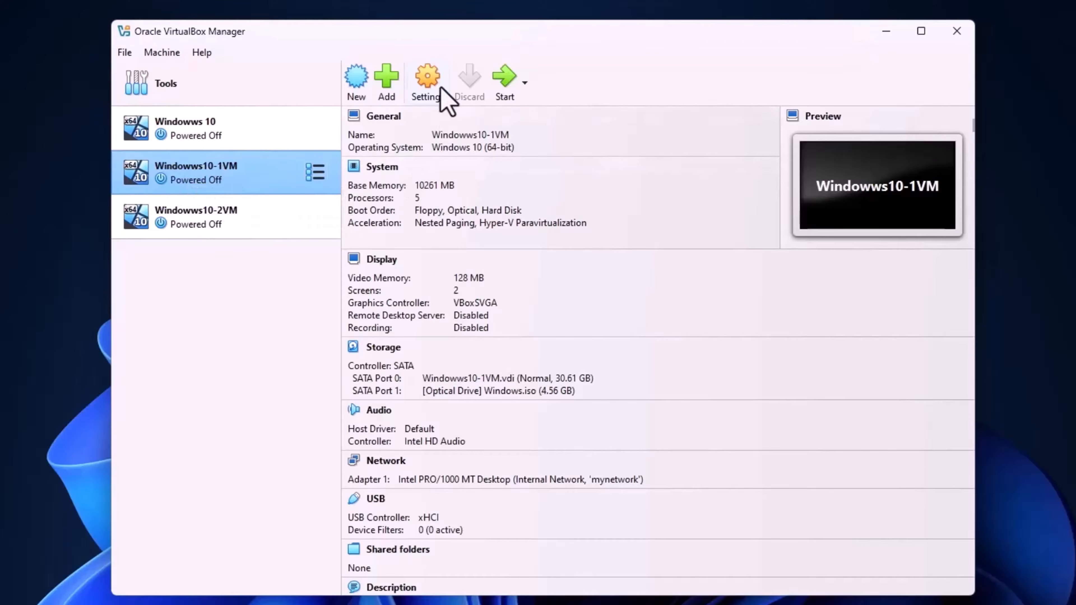
click(429, 91)
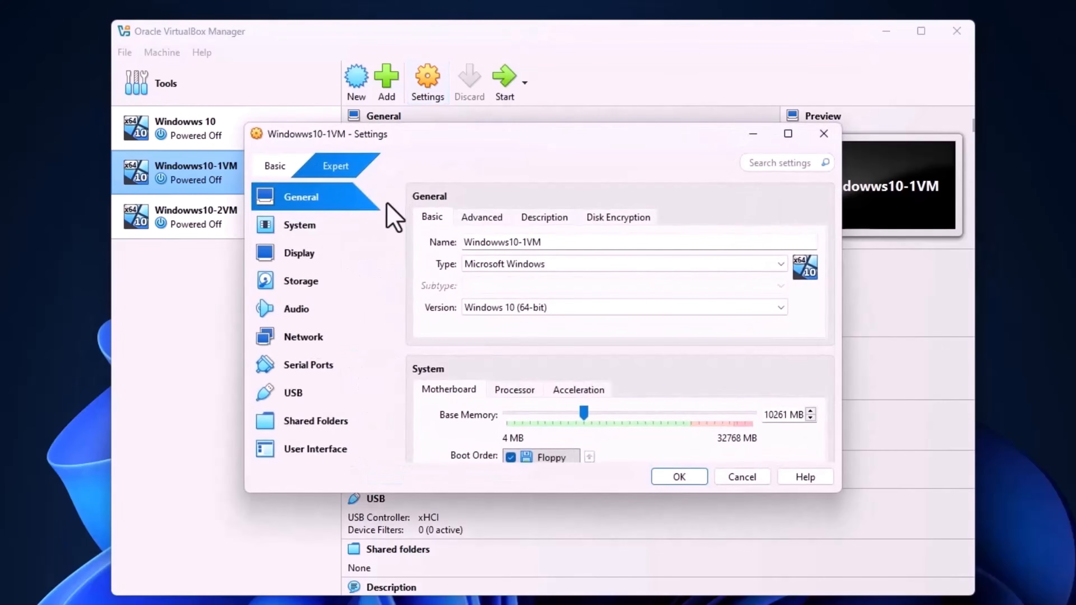
click(300, 229)
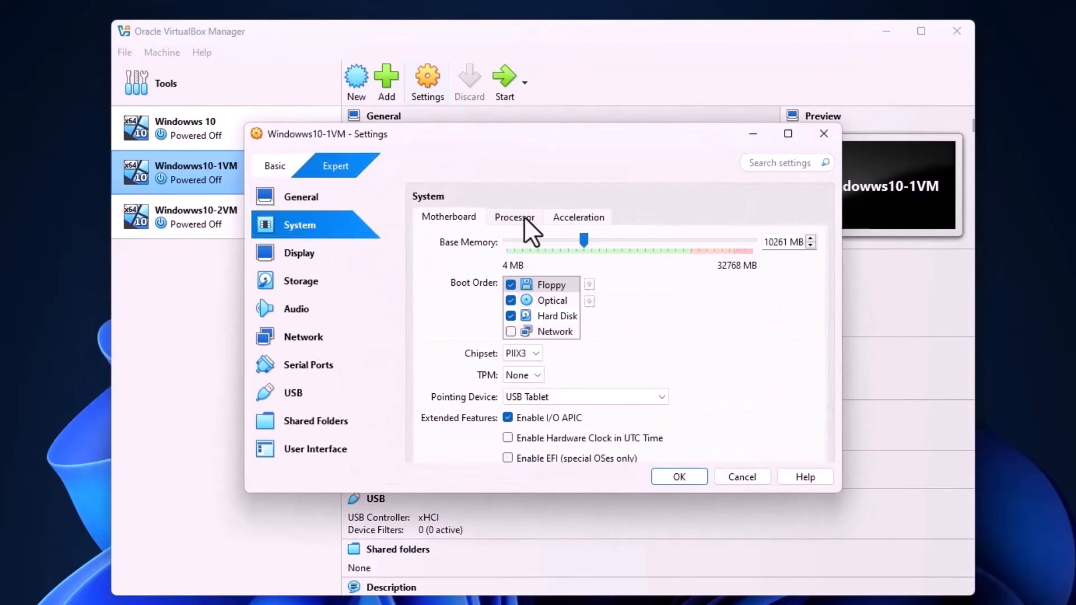
click(513, 218)
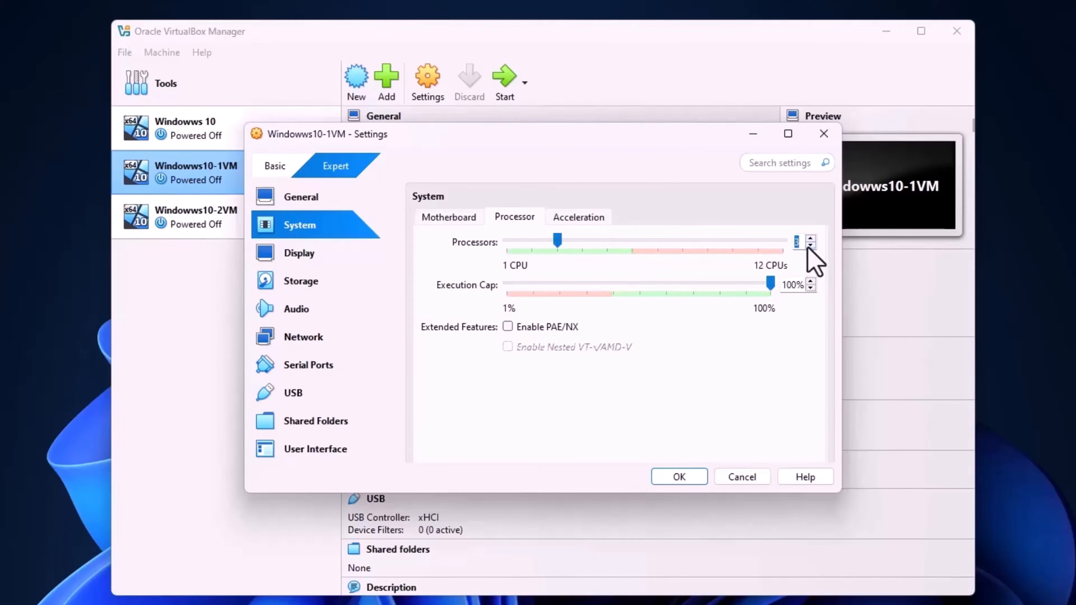
click(678, 476)
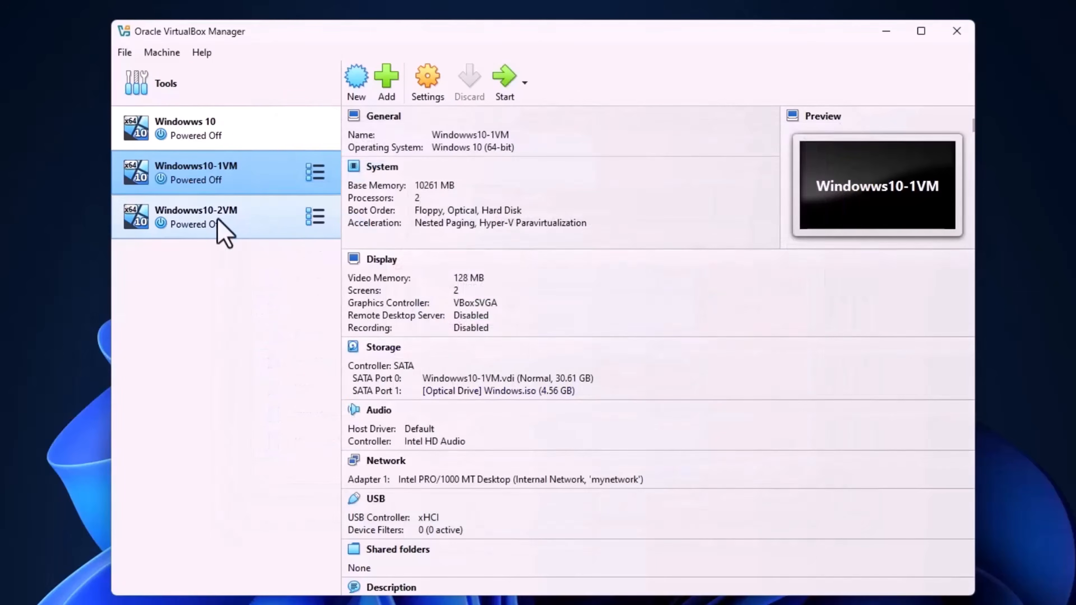
Set the number of processors for the Windowws10-2VM clone to 2 and save its settings.
click(239, 225)
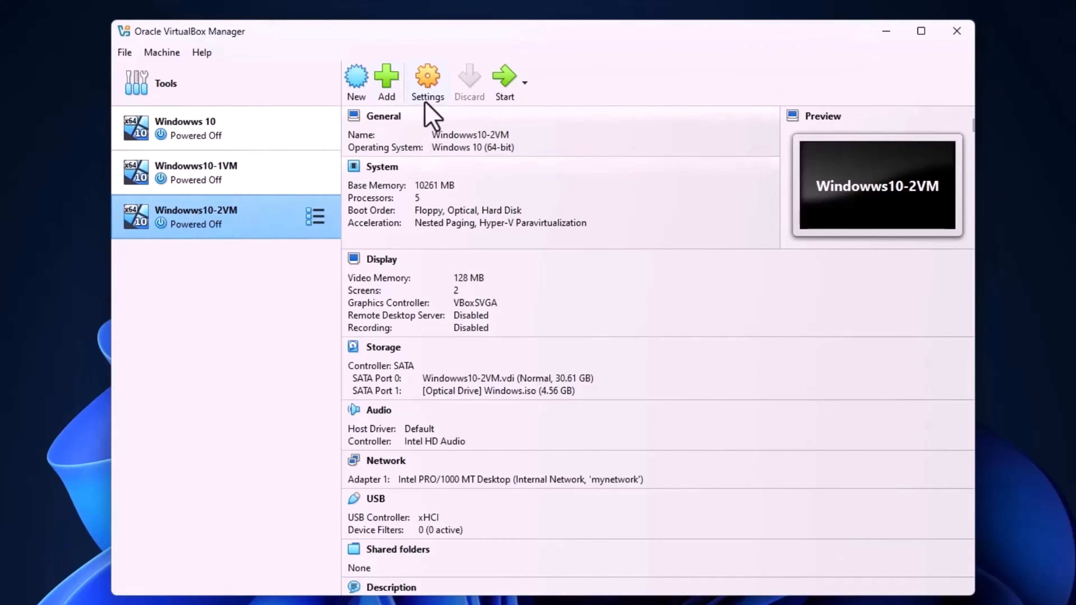
click(427, 78)
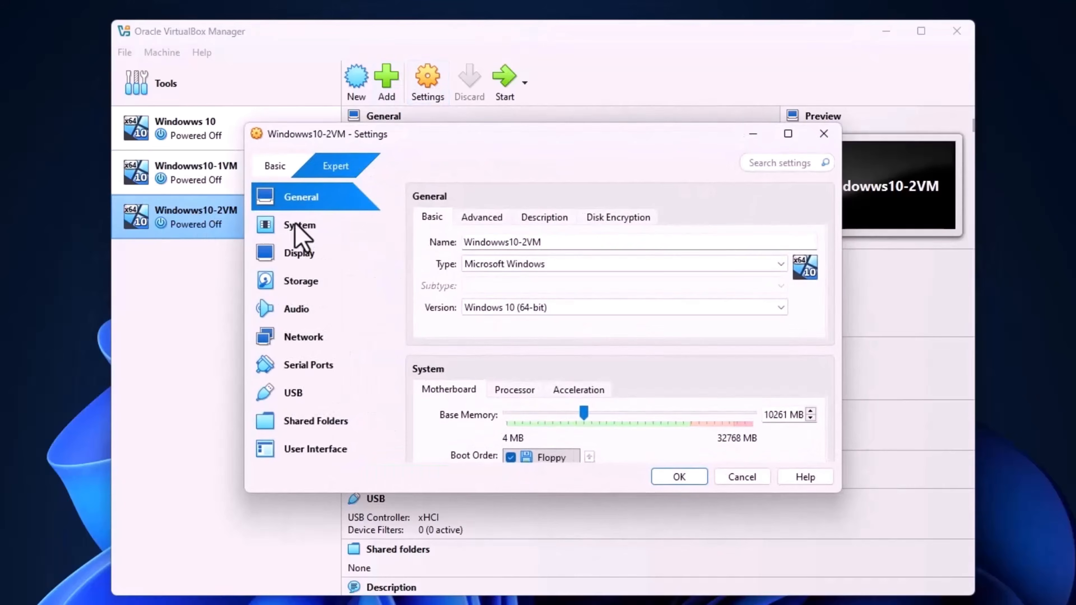
click(299, 225)
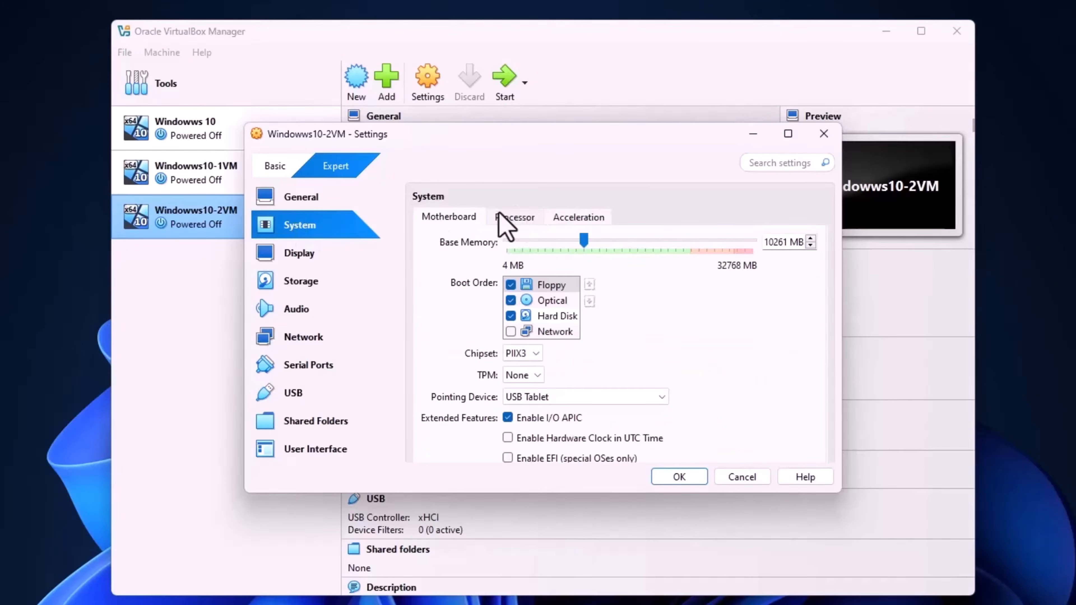
click(514, 218)
click(541, 240)
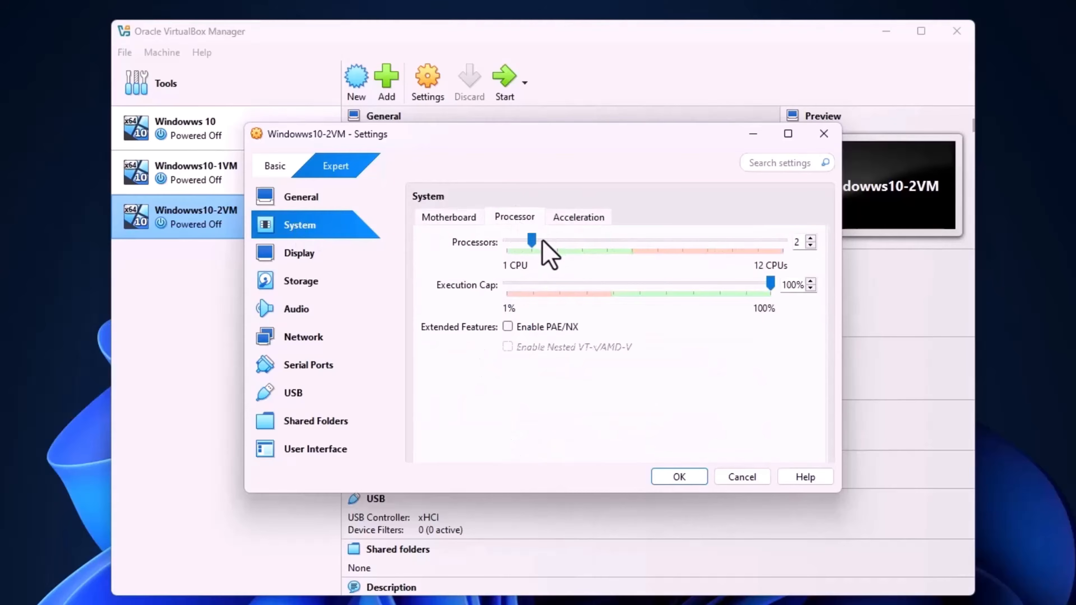
click(678, 477)
Reduce the base memory of the Windowws 10 virtual machine to 5045 MB and save its settings.
click(185, 128)
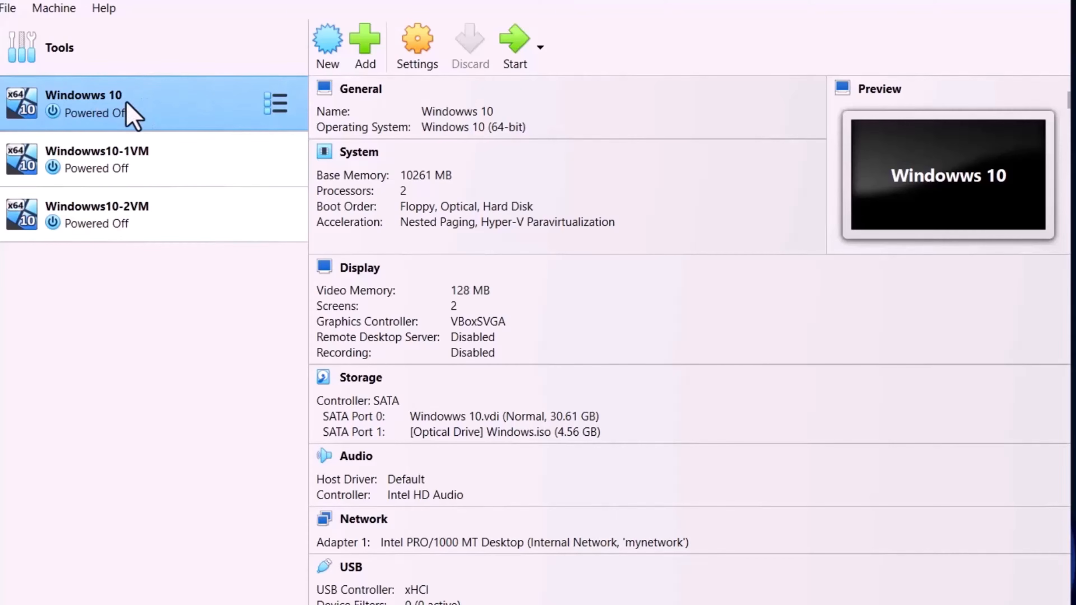
click(416, 53)
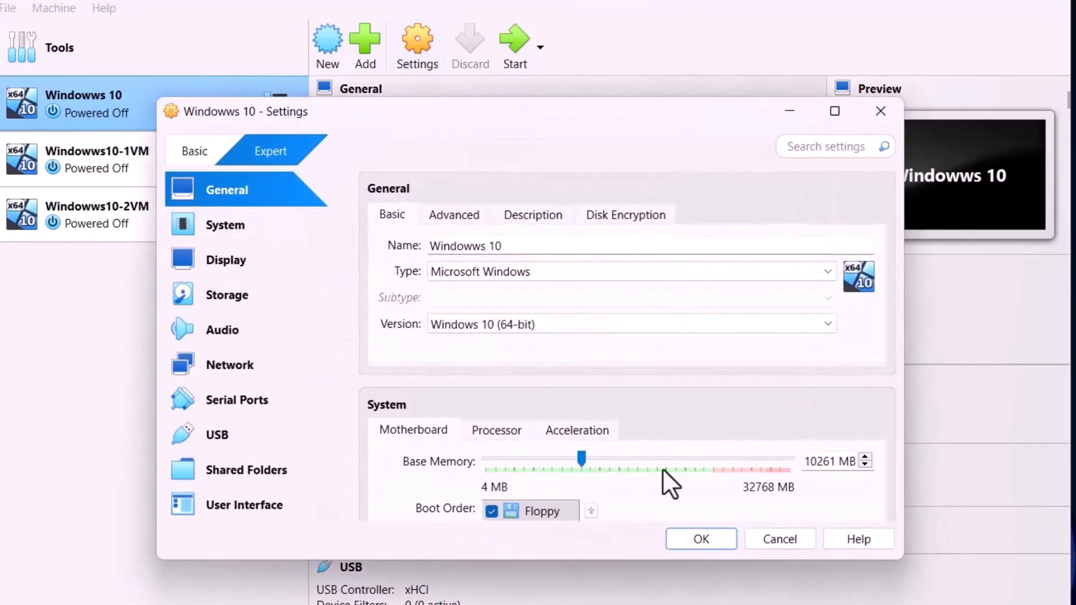
drag(582, 460, 535, 462)
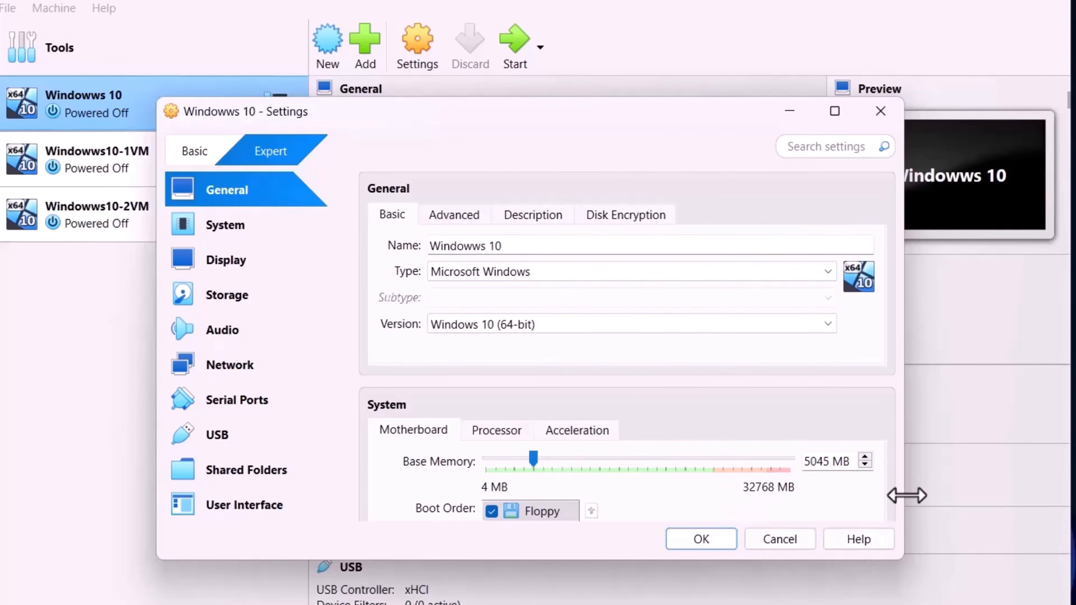
click(703, 540)
Reduce the base memory of the Windowws10-1VM clone to 5045 MB and save its settings.
click(101, 169)
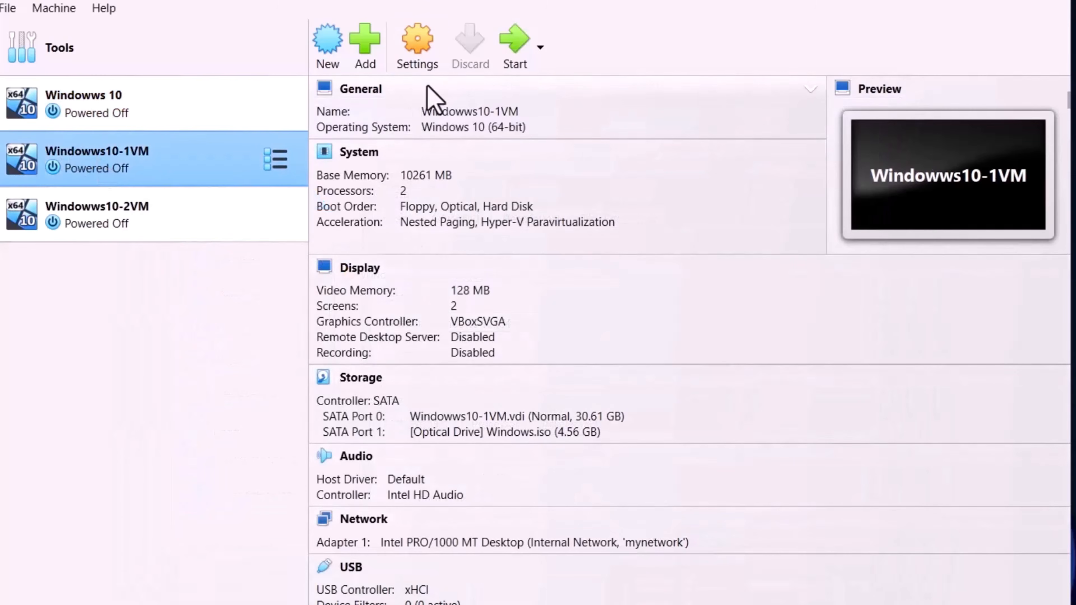
click(417, 43)
drag(538, 469, 531, 467)
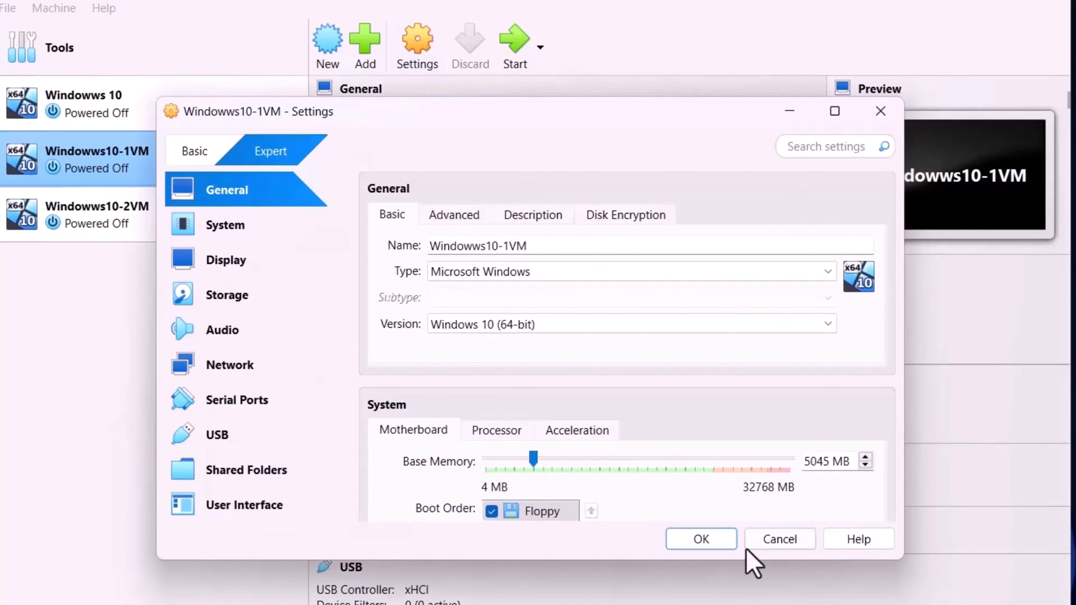
click(703, 541)
Reduce the base memory of the Windowws10-2VM clone to about half and save its settings.
click(106, 237)
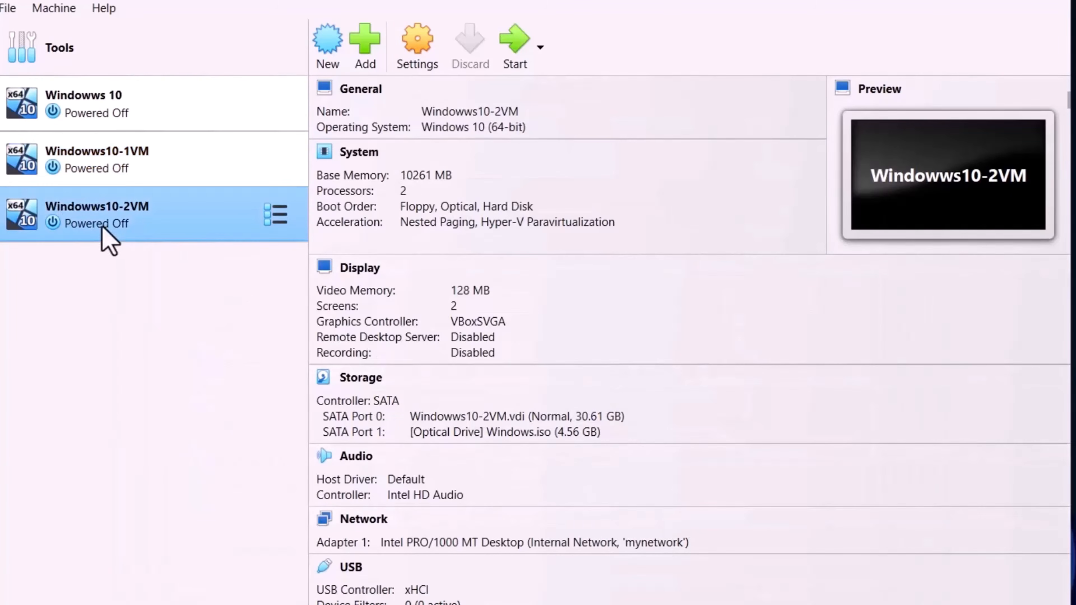
click(417, 42)
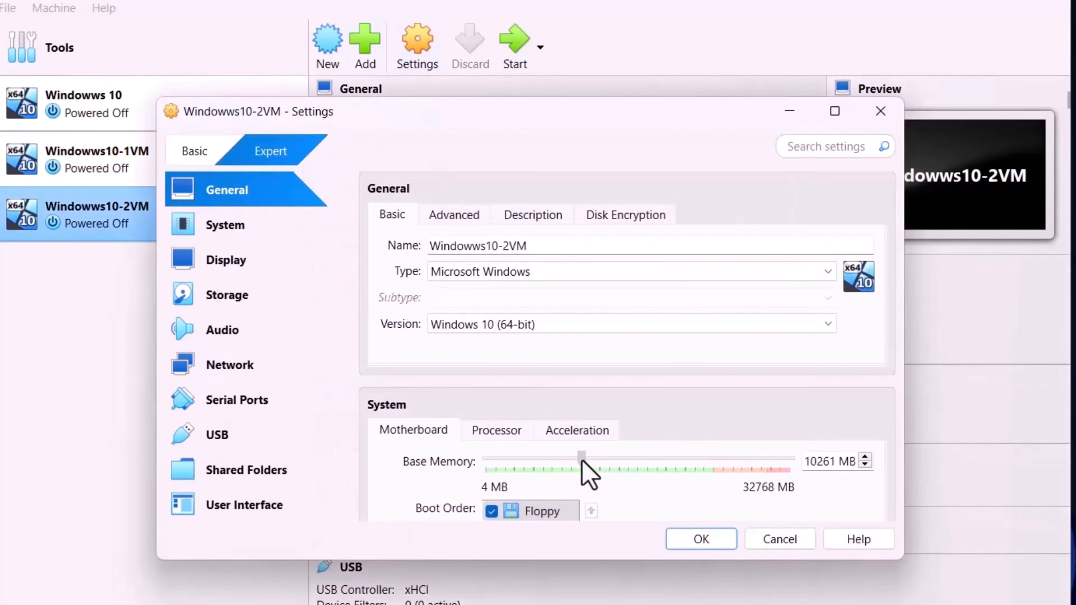
drag(580, 458, 532, 462)
click(735, 539)
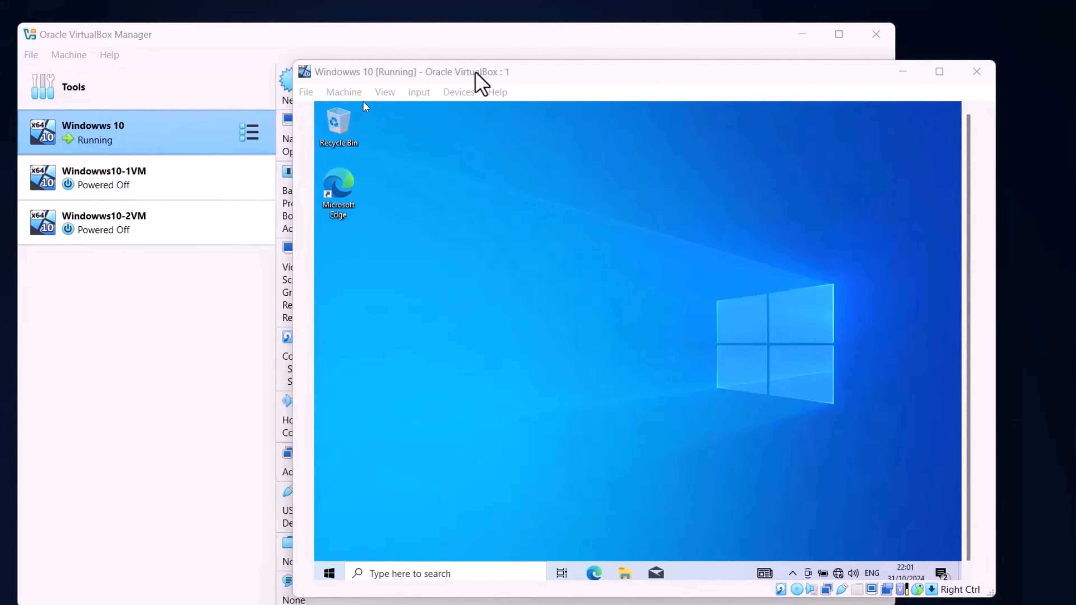
Reposition the running Windowws 10 machine's window and run ipconfig in its Command Prompt to check the IP configuration.
drag(327, 71, 142, 56)
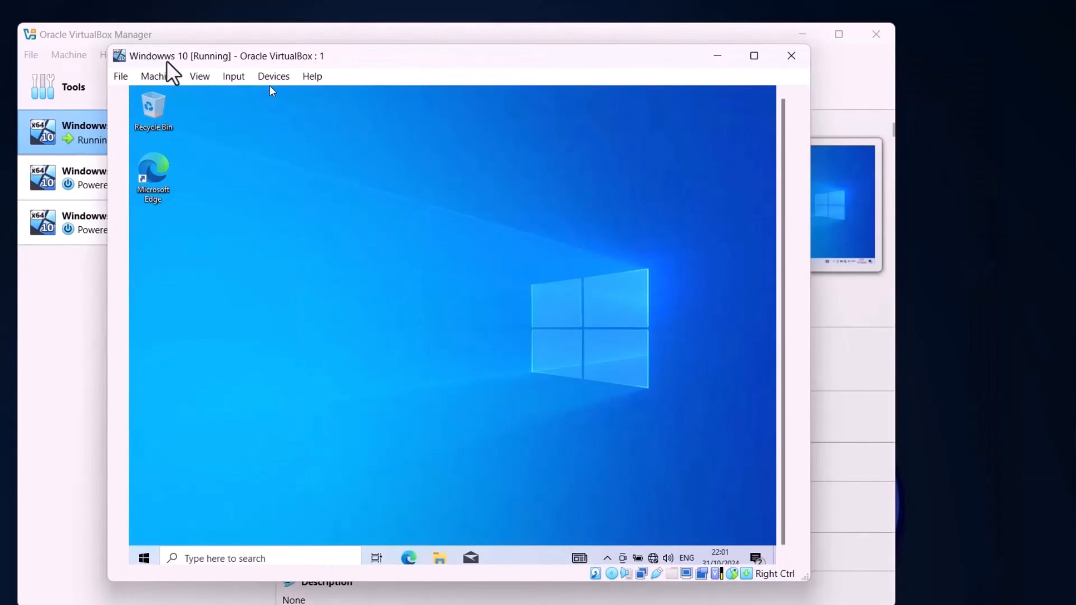
drag(425, 72, 517, 72)
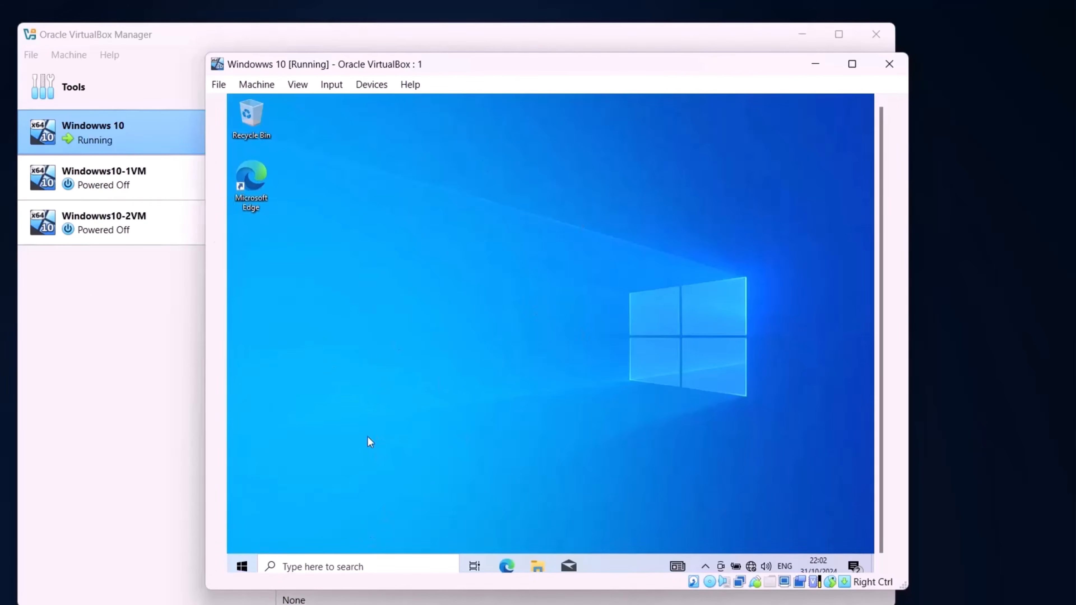
click(354, 565)
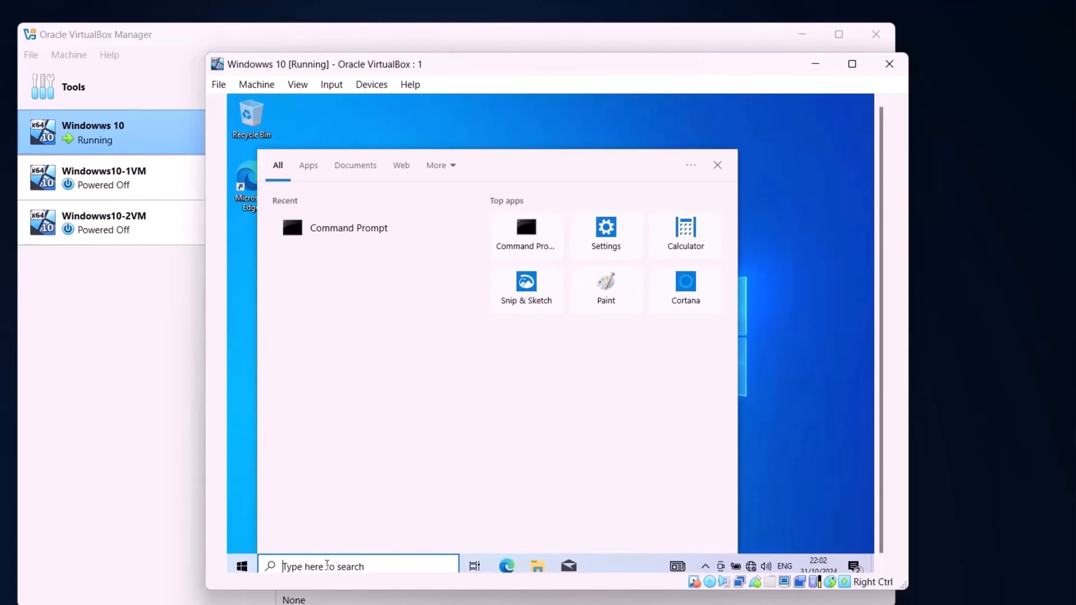
text(cmd)
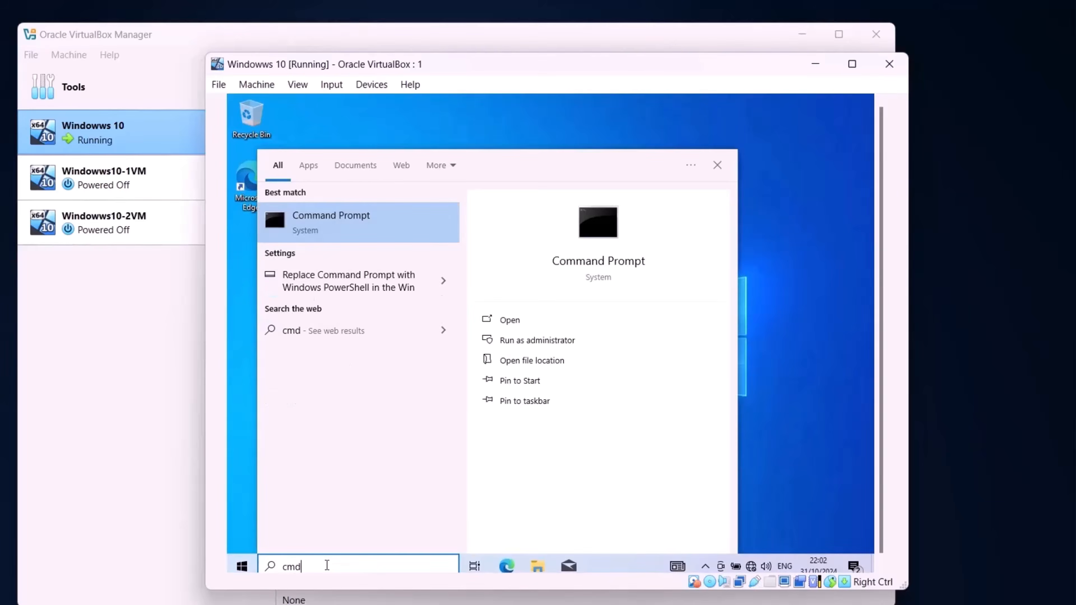
key(Return)
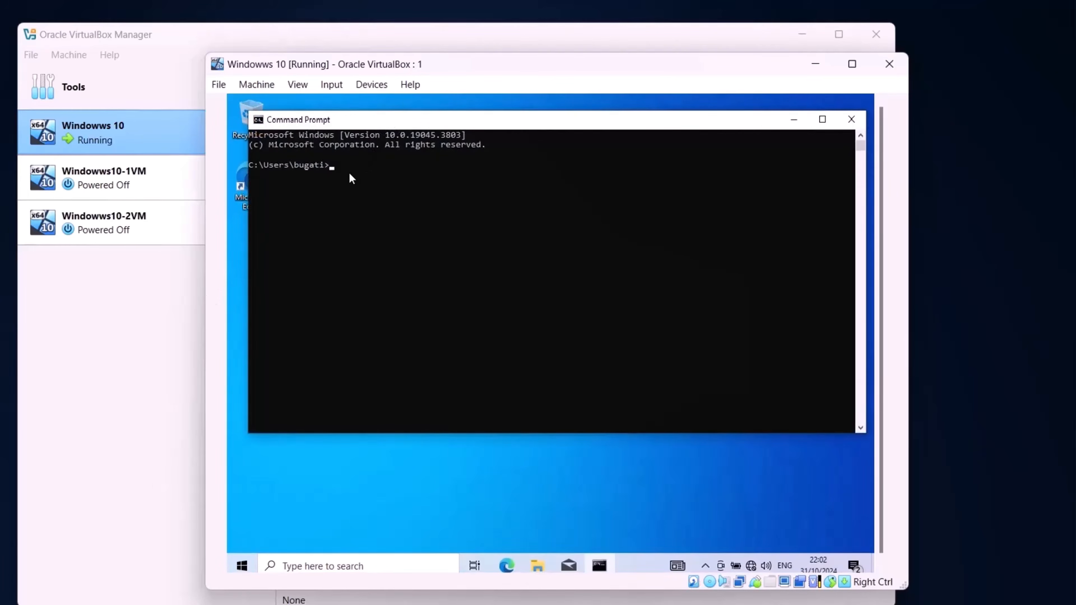
text(ipconfig)
key(Return)
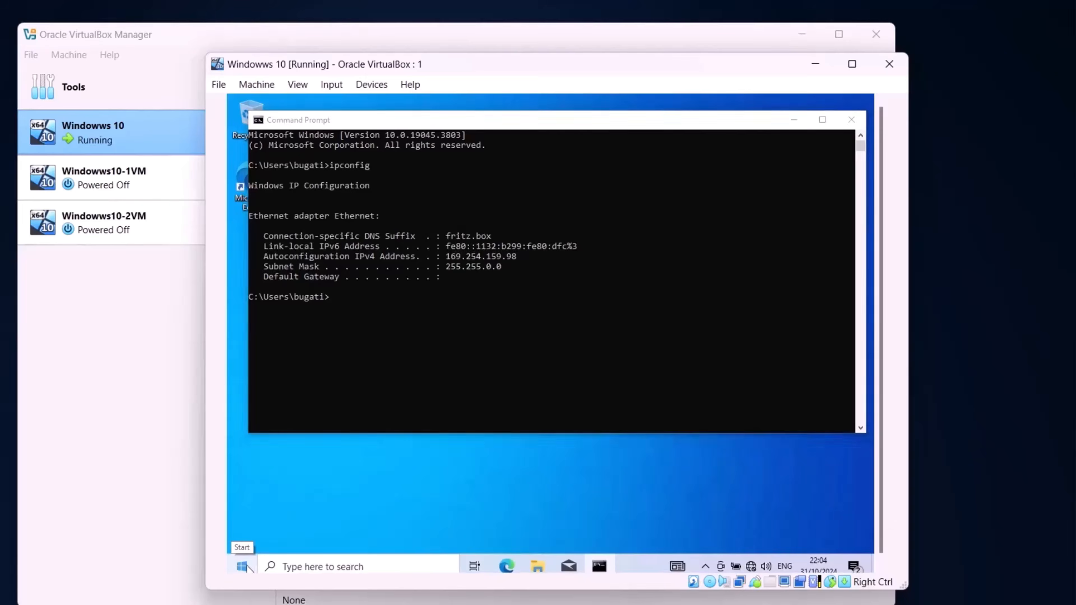
Open the adapter options for the Ethernet connection from the Network & Internet settings of the Windowws 10 guest.
right_click(247, 567)
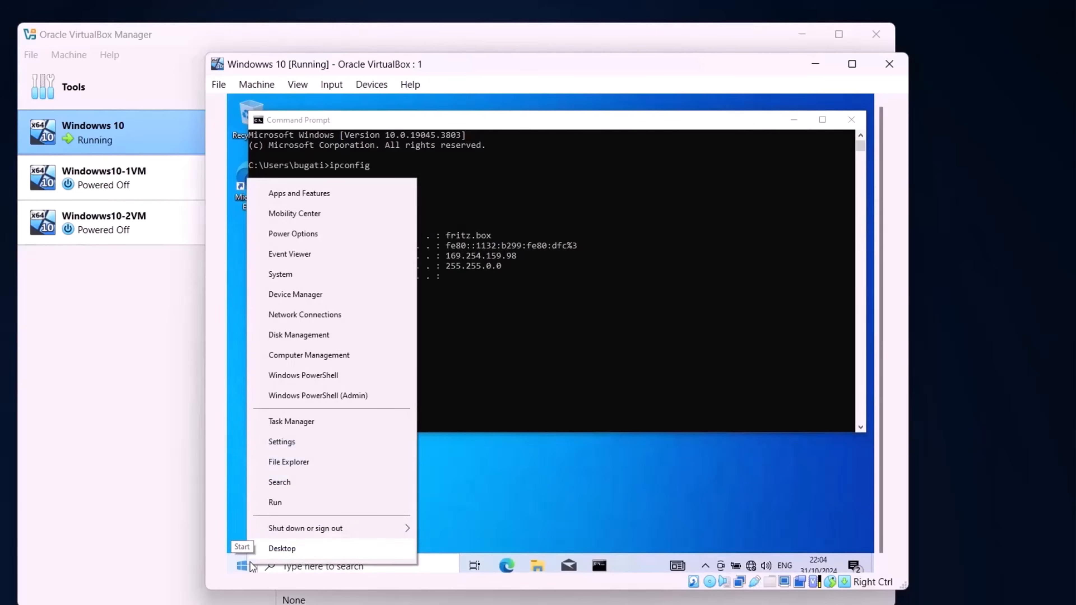
click(286, 442)
scroll(508, 333, down, 3)
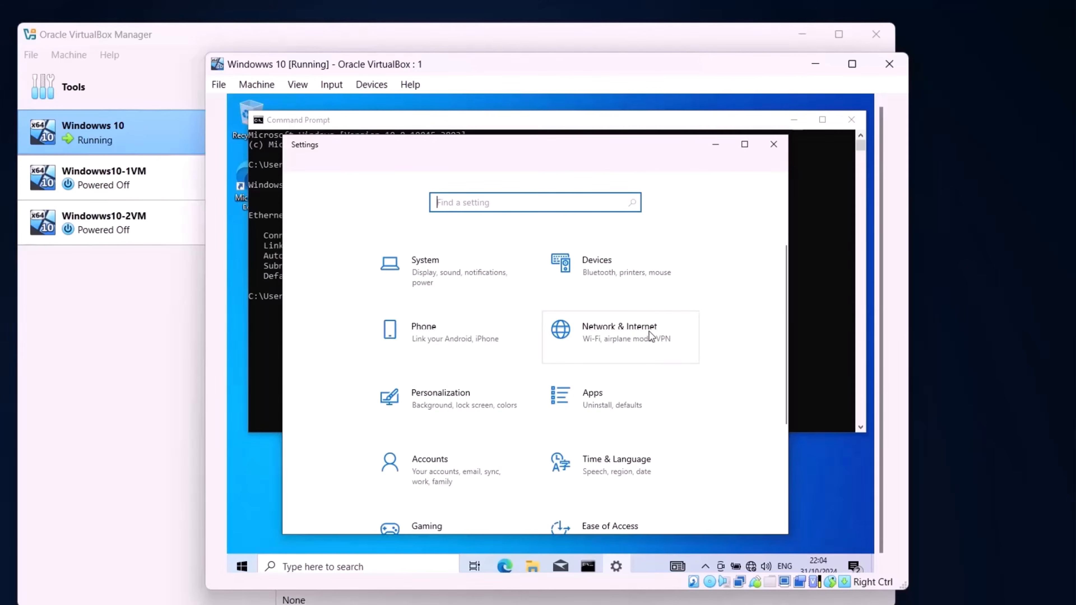
click(611, 331)
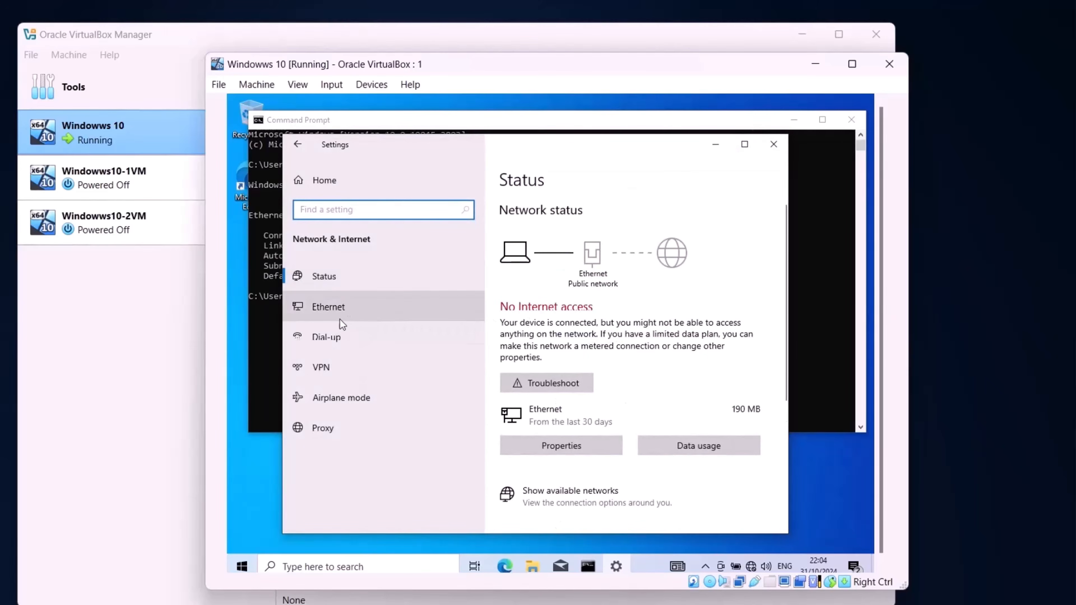
click(323, 307)
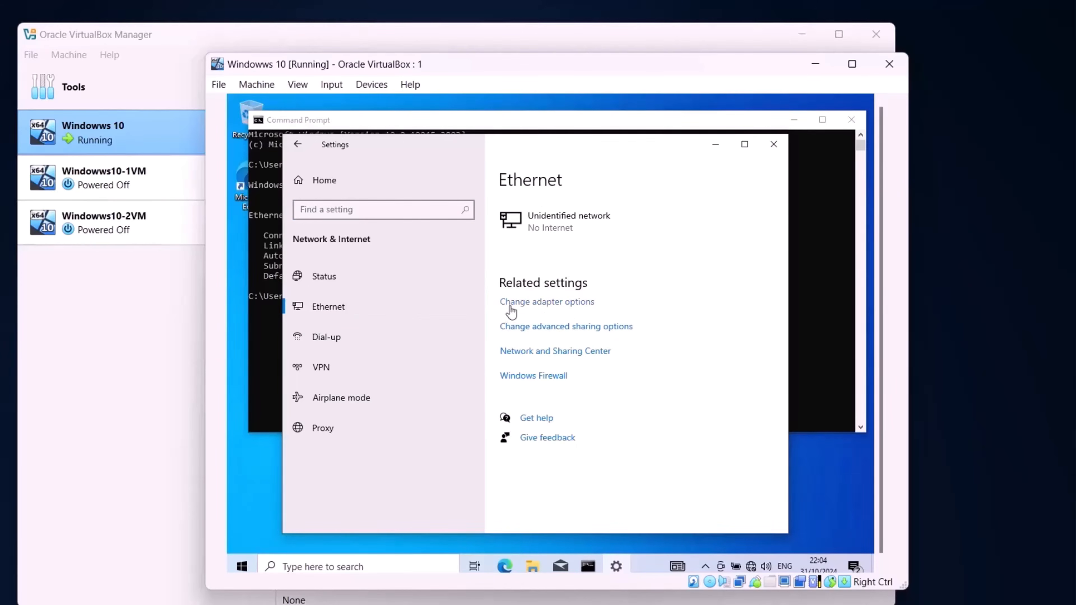
click(572, 303)
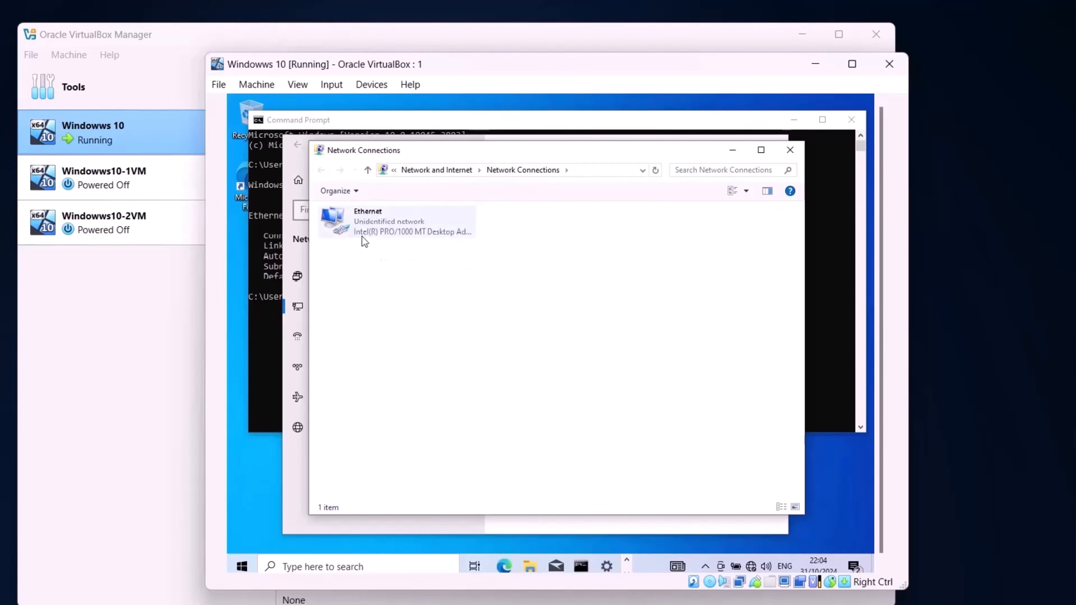
Open the Internet Protocol Version 4 (TCP/IPv4) properties of the Ethernet adapter and move the dialog clear of the windows behind it.
right_click(367, 221)
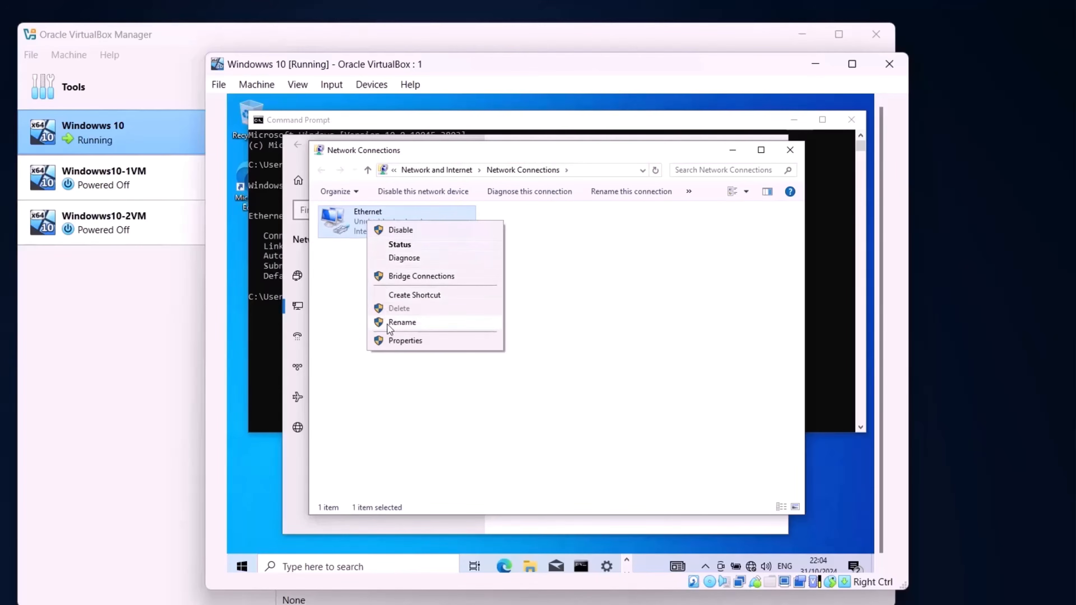
click(418, 343)
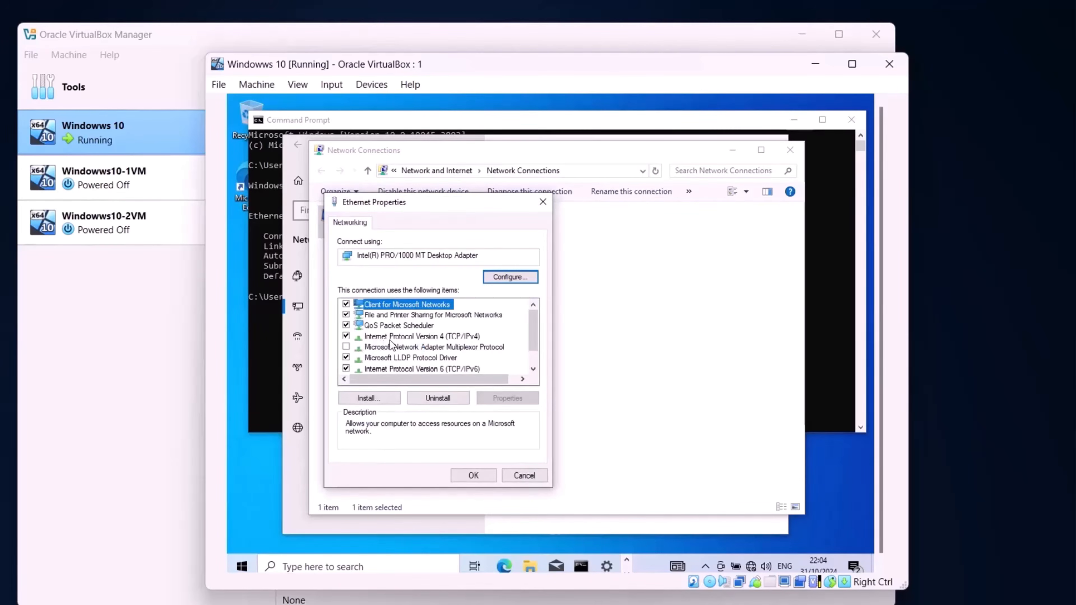
click(455, 337)
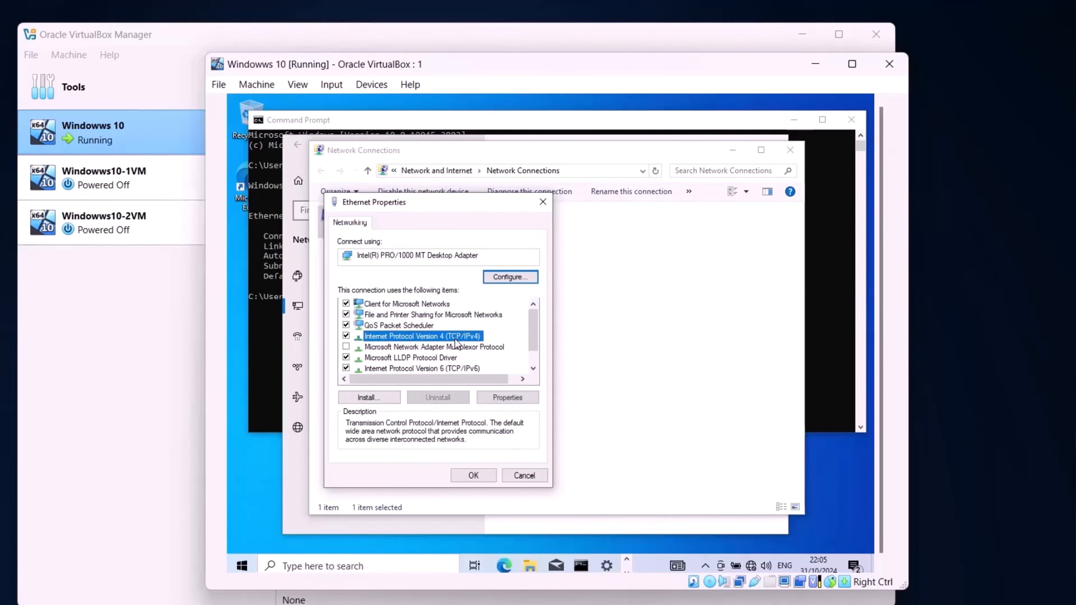
click(500, 400)
drag(516, 253, 451, 130)
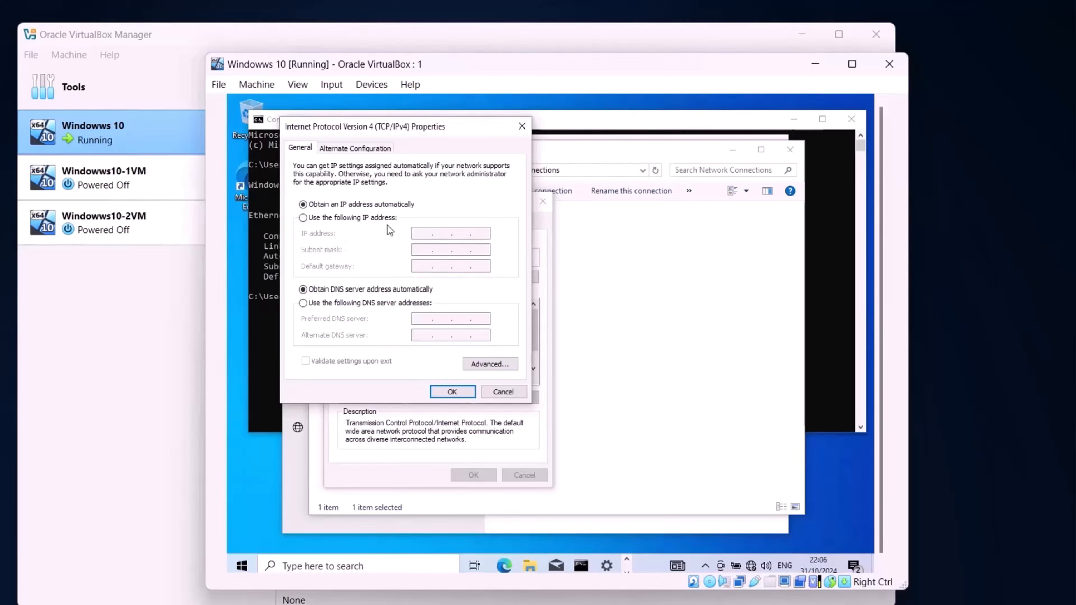
Assign the Windowws 10 guest the static IP address 192.168.1.10 with subnet mask 255.255.255.0, checking the values in the Notepad++ notes.
click(303, 218)
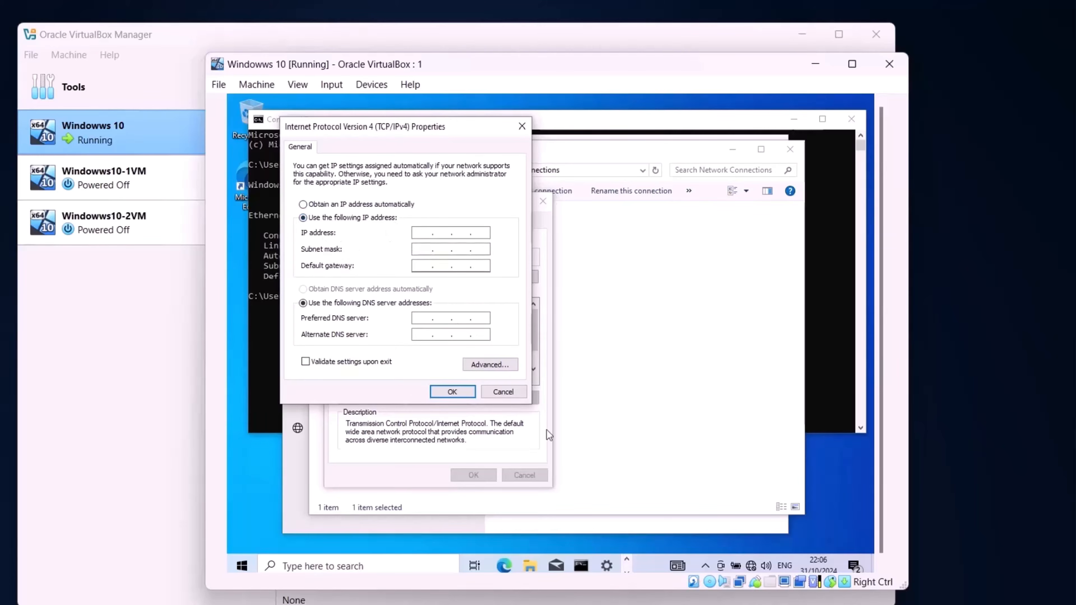
mouse_move(581, 566)
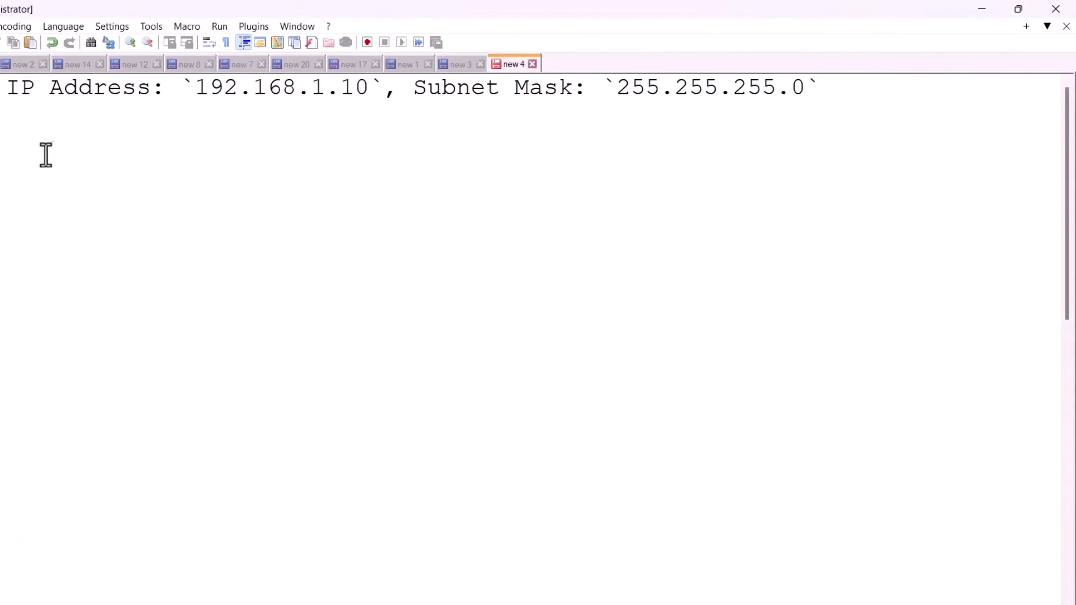
click(200, 88)
drag(200, 88, 233, 91)
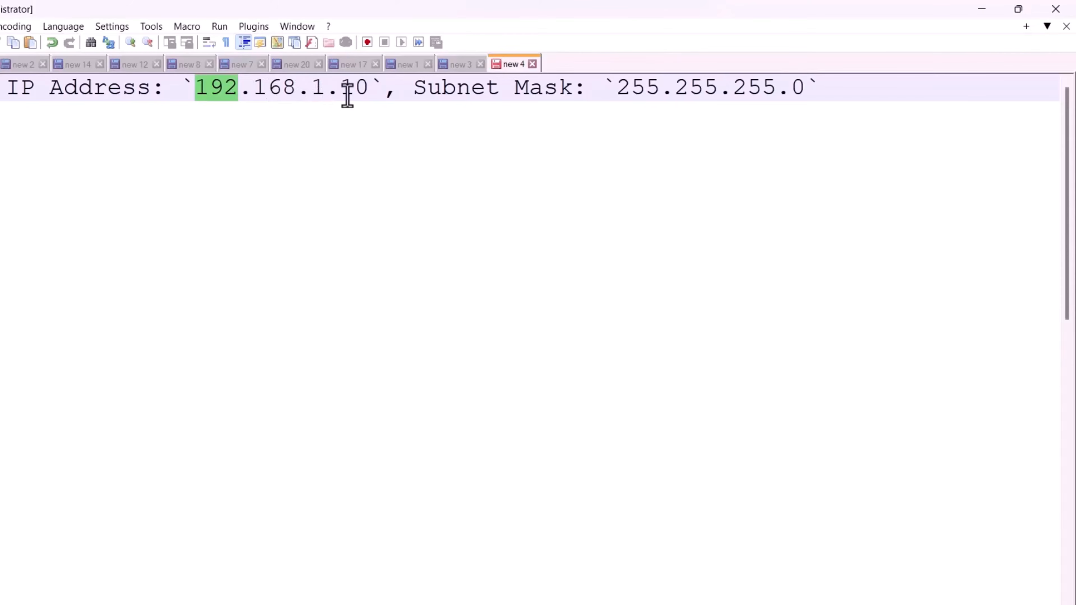
drag(617, 87, 776, 94)
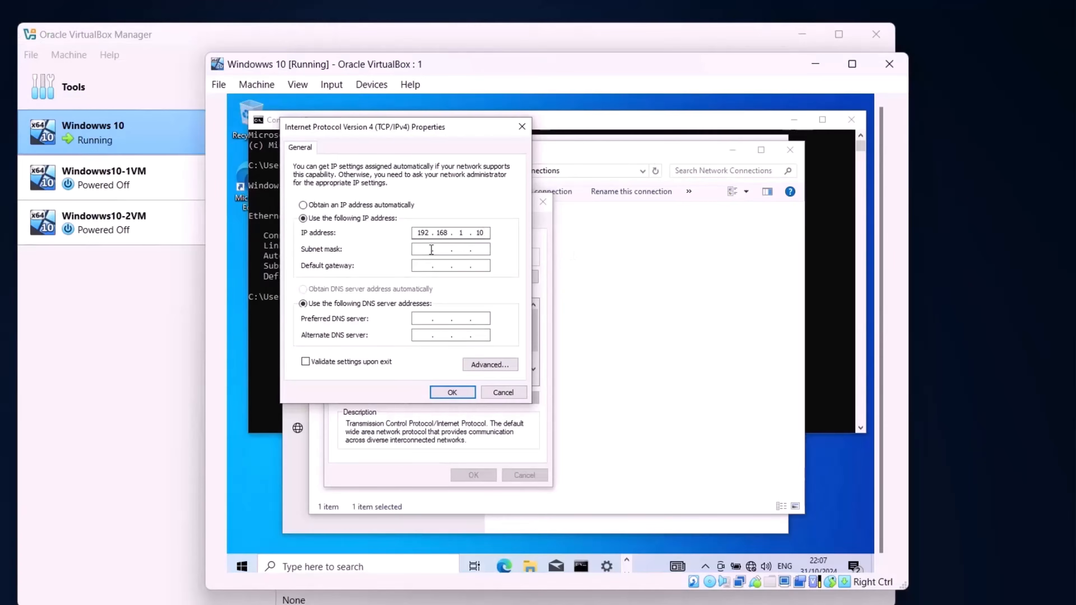
click(418, 248)
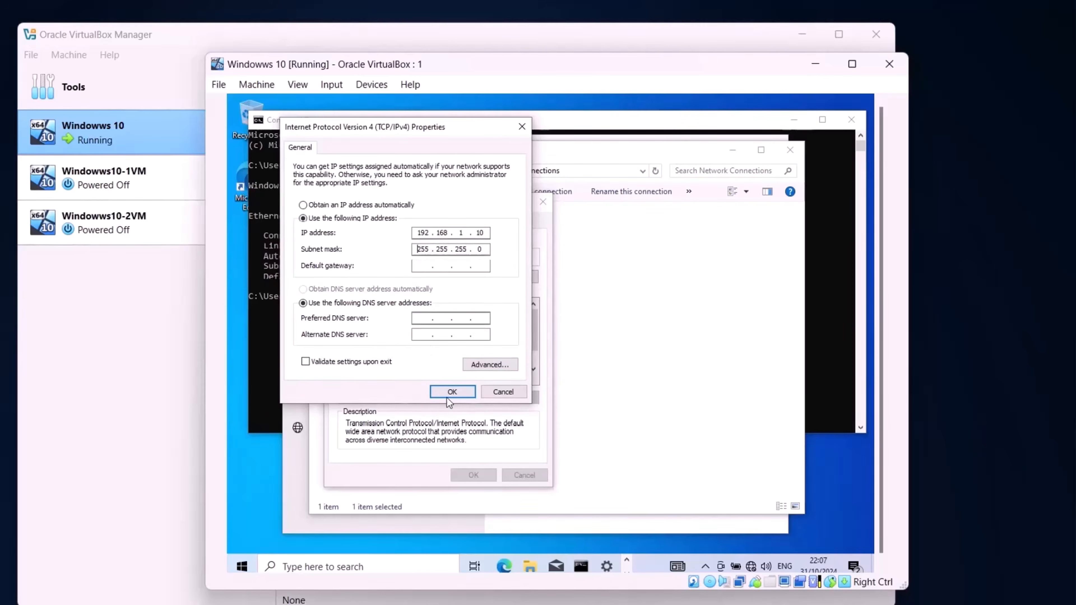
click(452, 392)
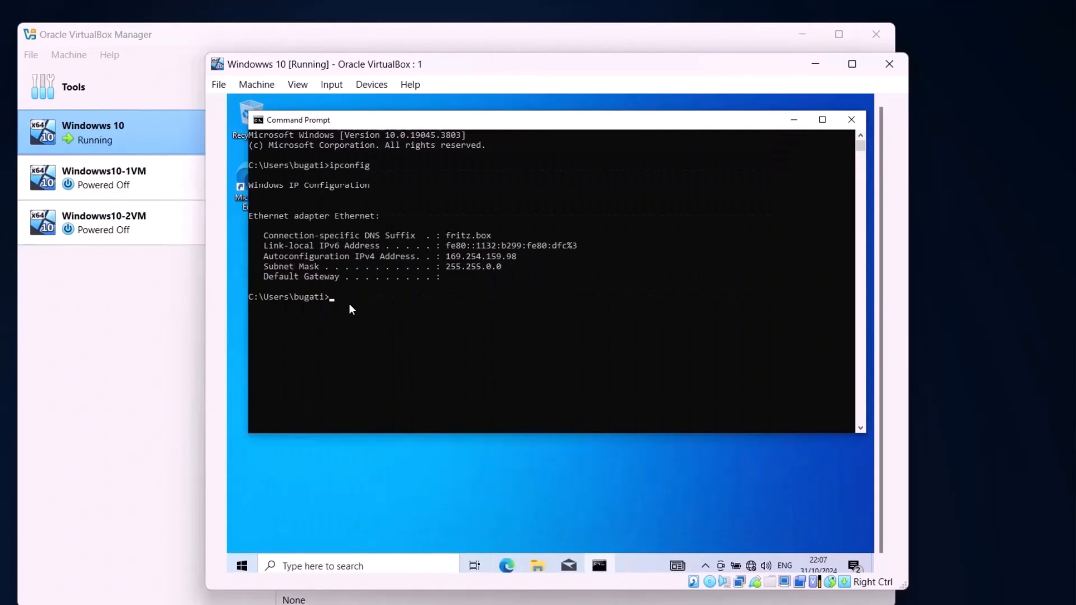
Run ipconfig again in the Windowws 10 guest's Command Prompt to verify the adapter's new IP configuration.
click(342, 300)
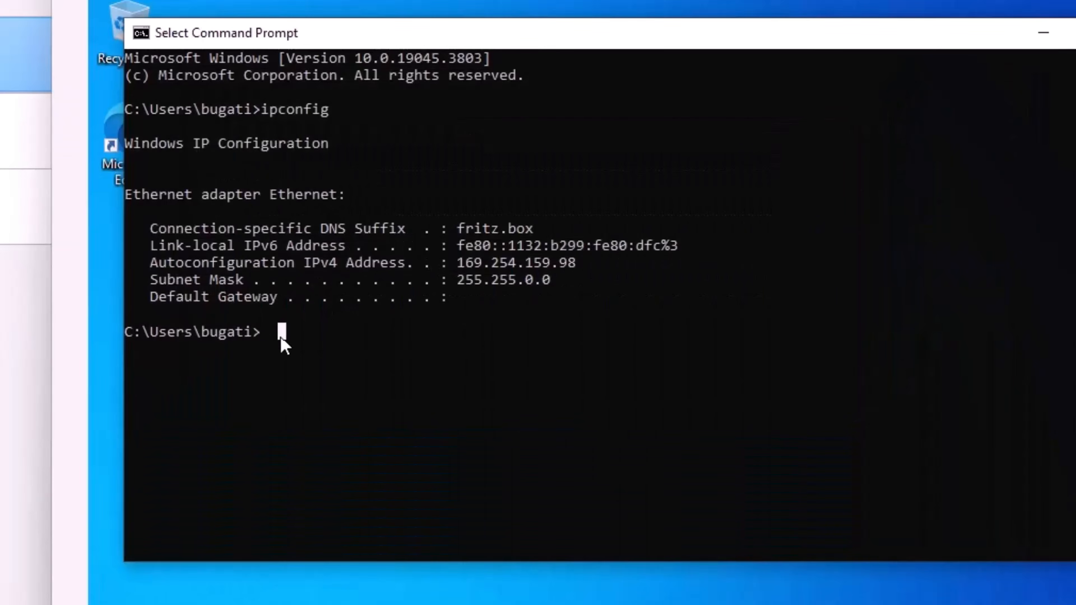
text(ipconfig)
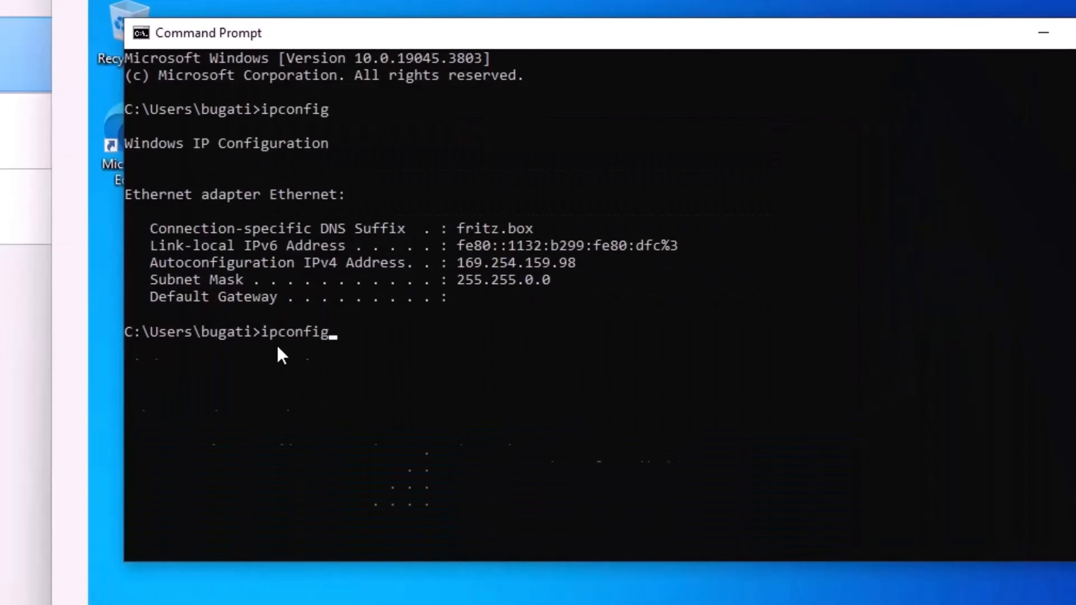
key(Return)
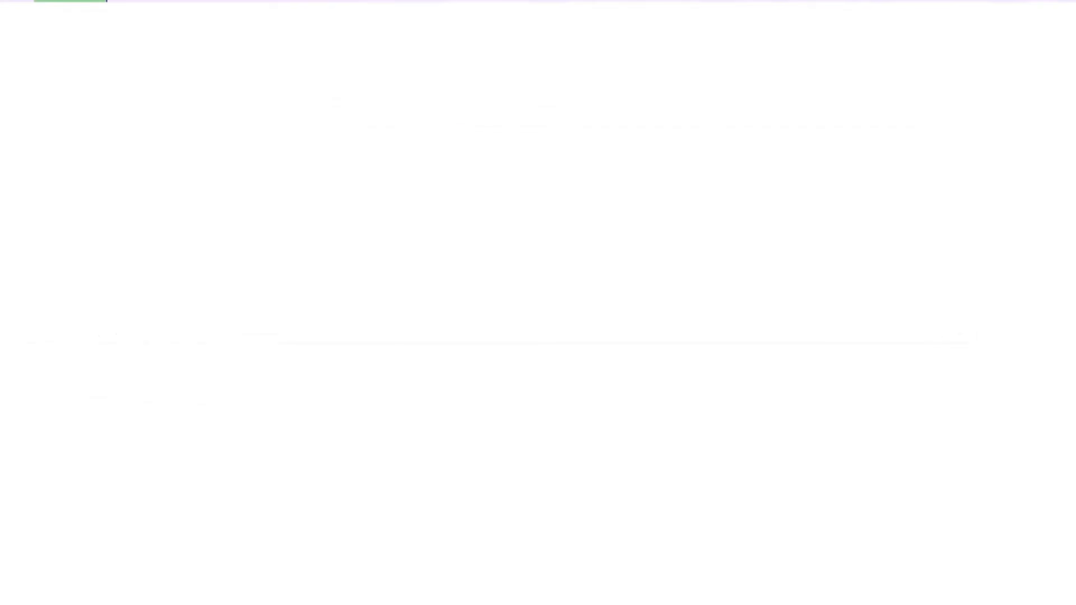
Review the IP addresses and subnet masks planned for VM2 and VM3 in the Notepad++ notes.
scroll(432, 181, down, 1)
scroll(432, 181, down, 7)
scroll(432, 181, up, 3)
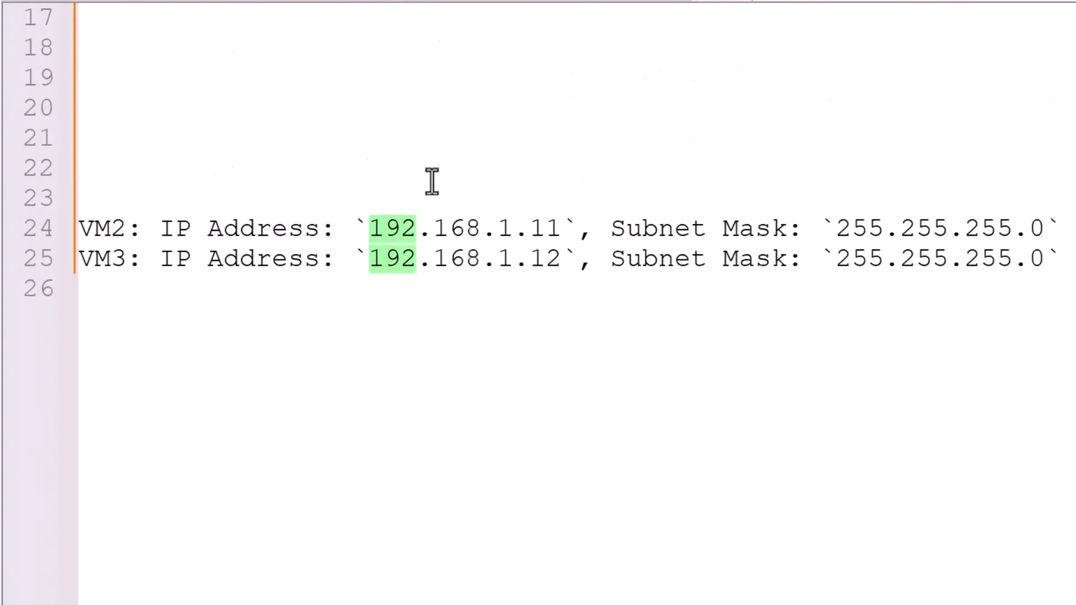
drag(82, 230, 143, 231)
drag(369, 229, 560, 229)
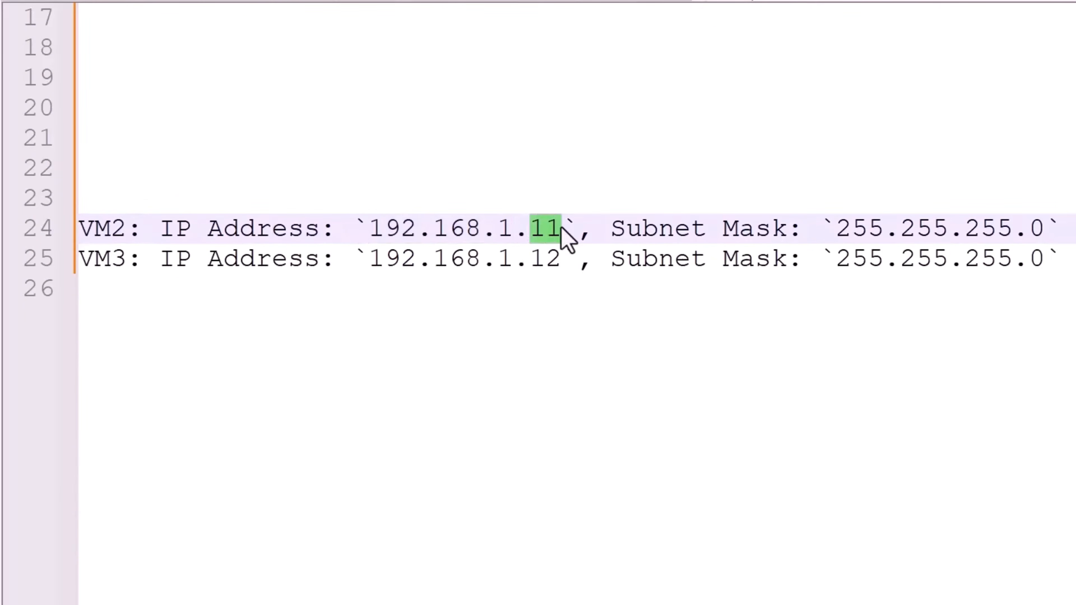
click(543, 232)
click(533, 259)
drag(533, 259, 561, 265)
drag(385, 259, 659, 265)
double_click(533, 260)
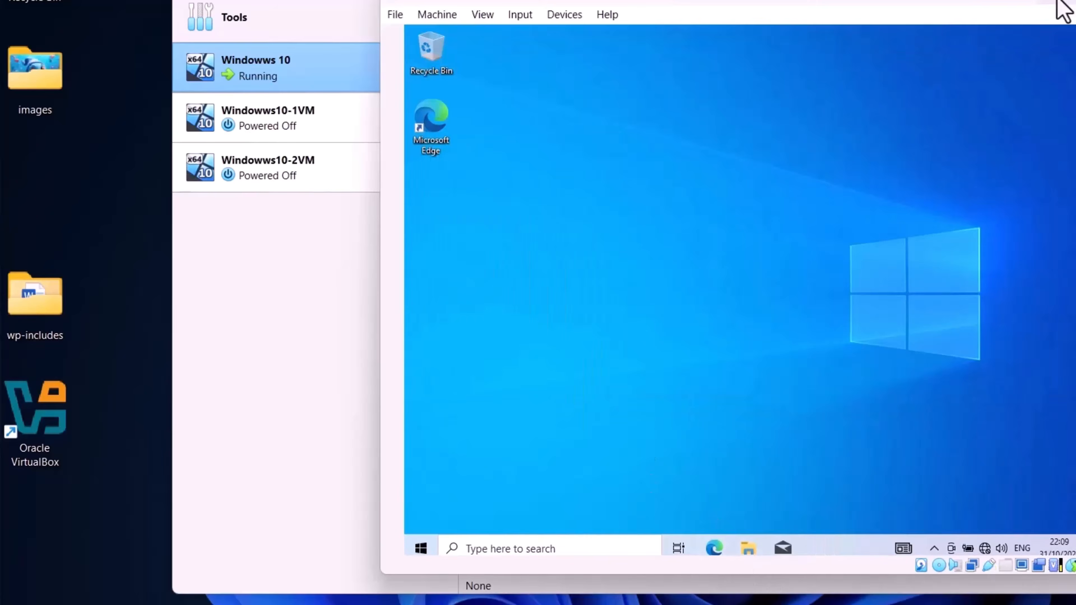
Minimize the Windowws 10 guest, start Windowws10-1VM, sign in with the account password and shift its window slightly.
click(1056, 1)
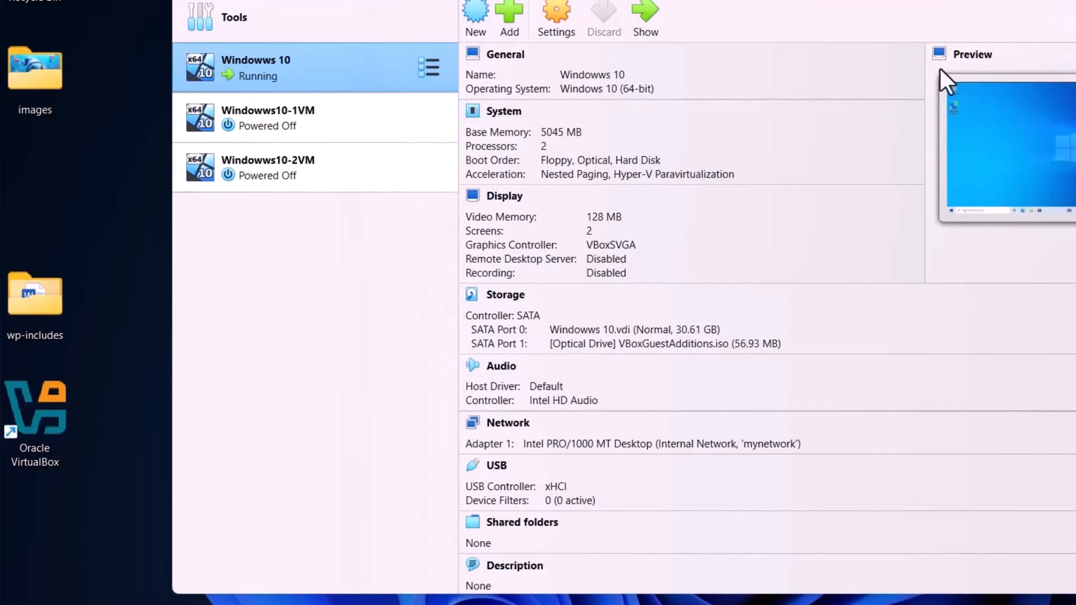
double_click(272, 119)
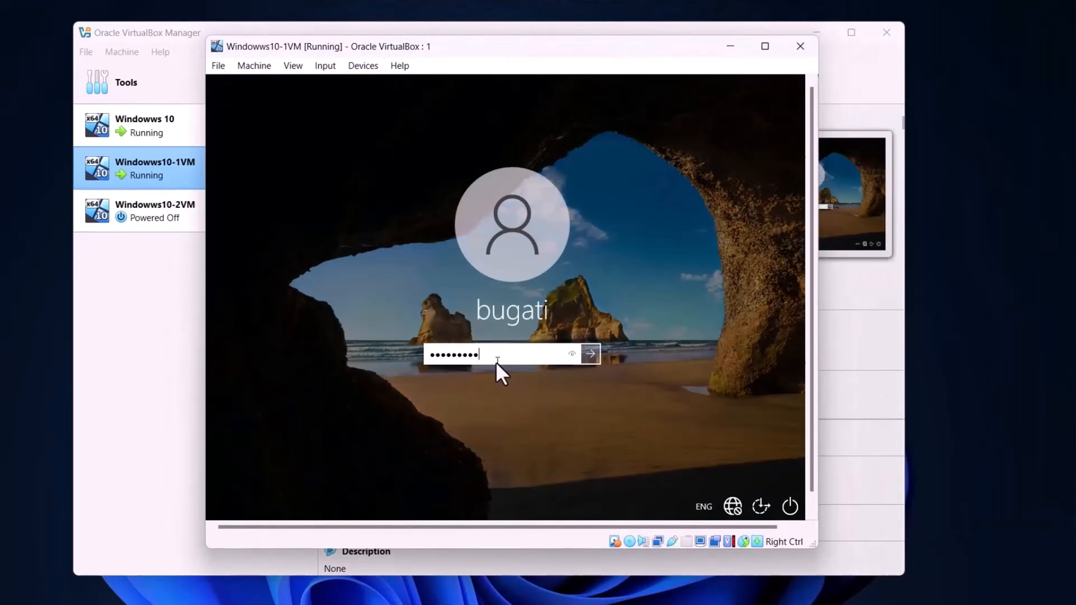
key(Return)
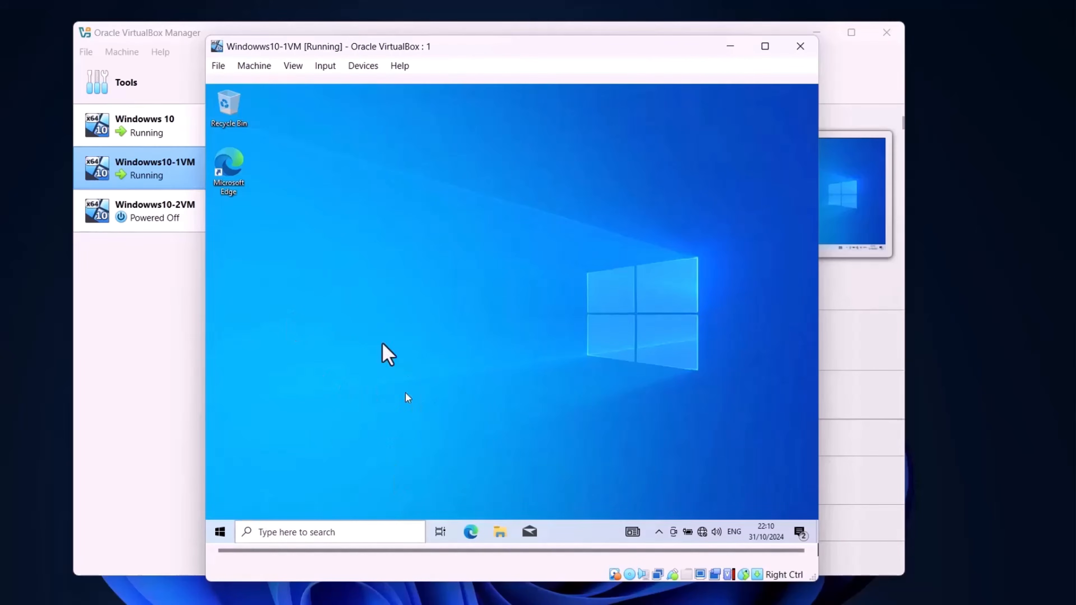
drag(271, 48, 282, 49)
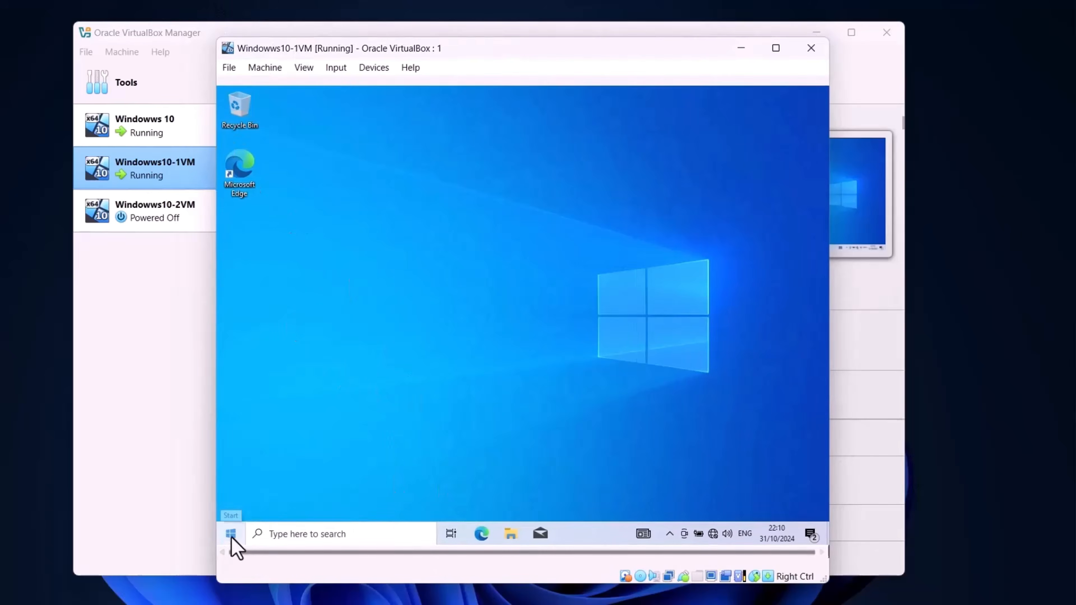
Open the Ethernet adapter options from the Network & Internet settings of the Windowws10-1VM guest.
right_click(232, 538)
click(285, 419)
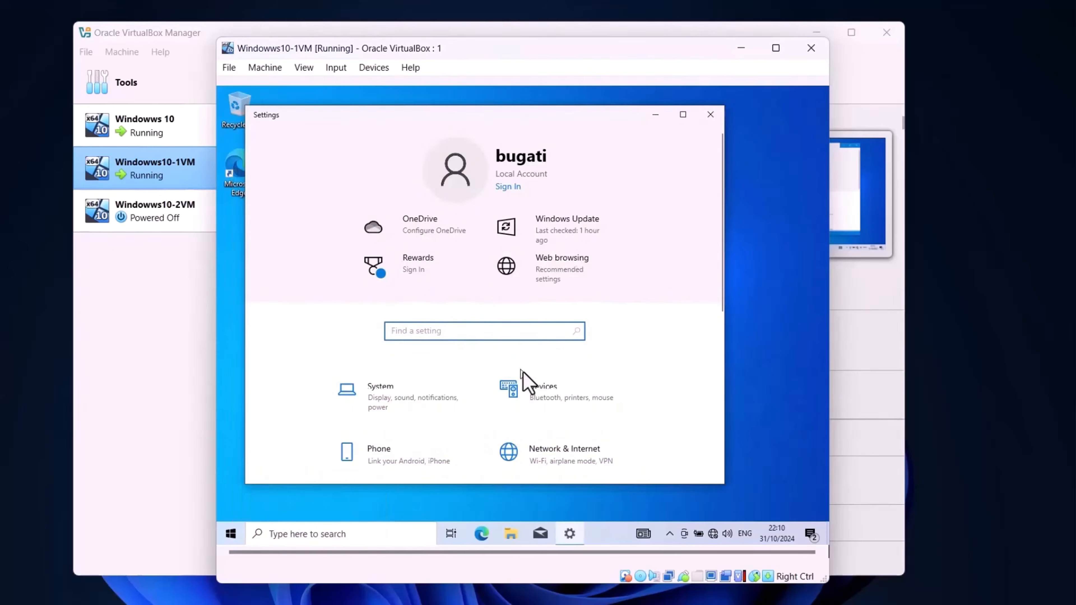
scroll(529, 399, down, 3)
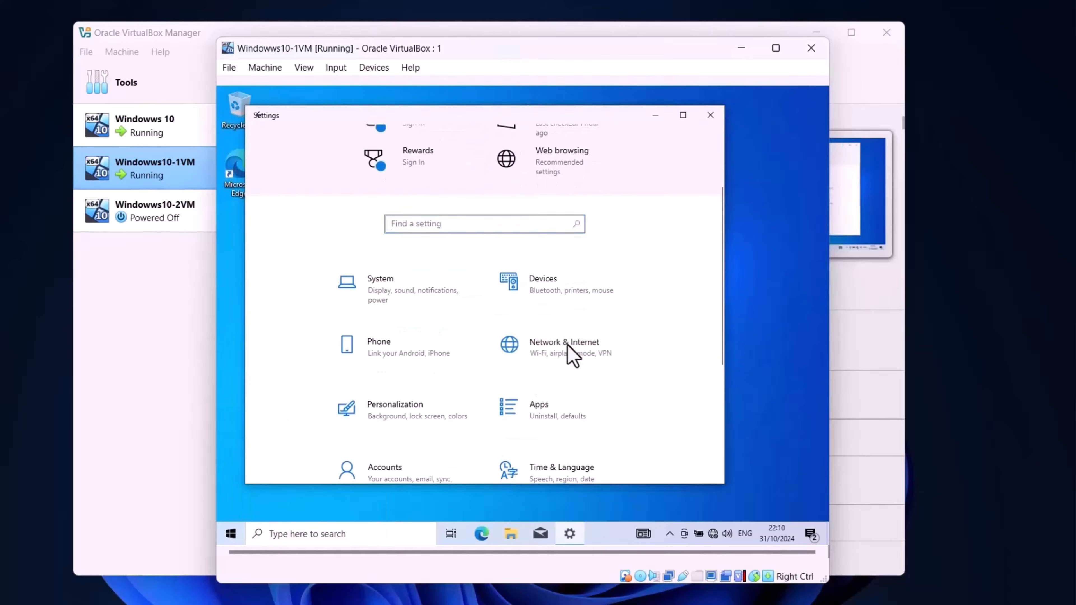
click(573, 355)
click(284, 276)
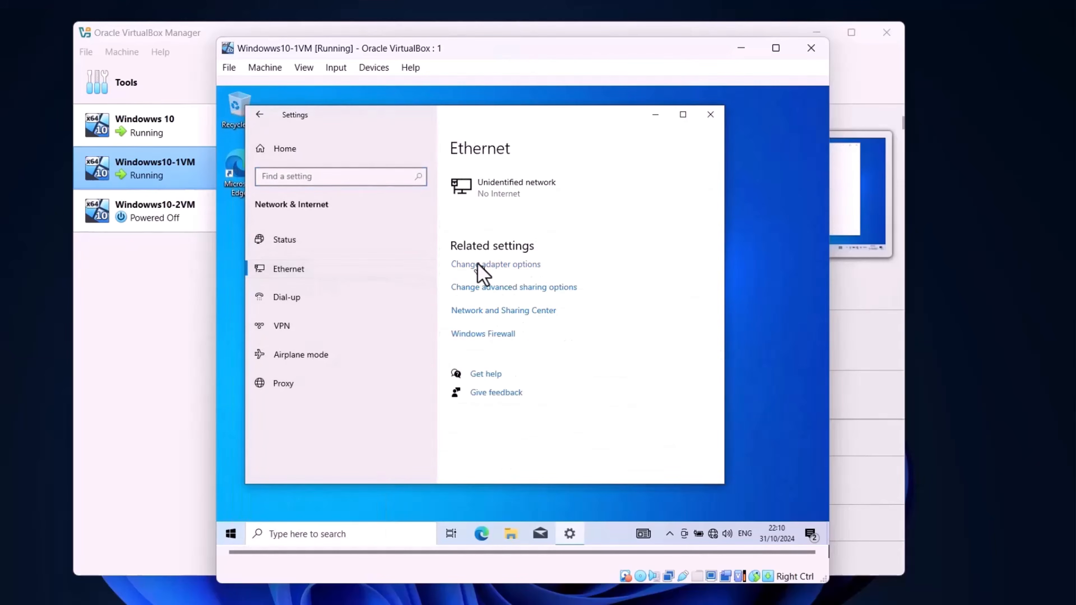
click(477, 263)
Configure the Windowws10-1VM Ethernet adapter's IPv4 properties with the VM2 values from the notes: IP address 192.168.1.11, subnet mask 255.255.255.0.
right_click(390, 219)
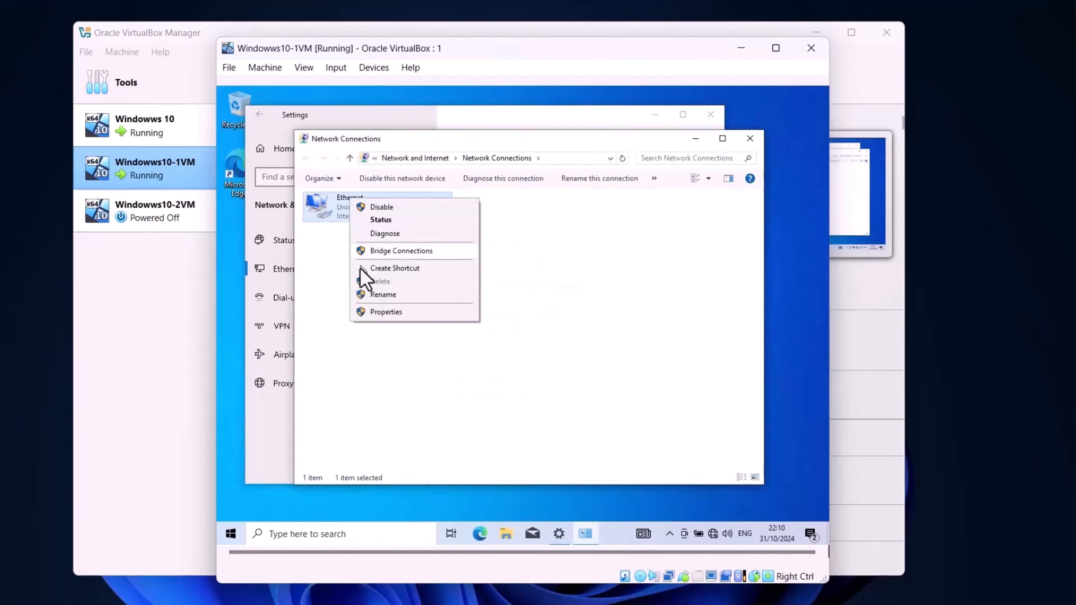
click(372, 315)
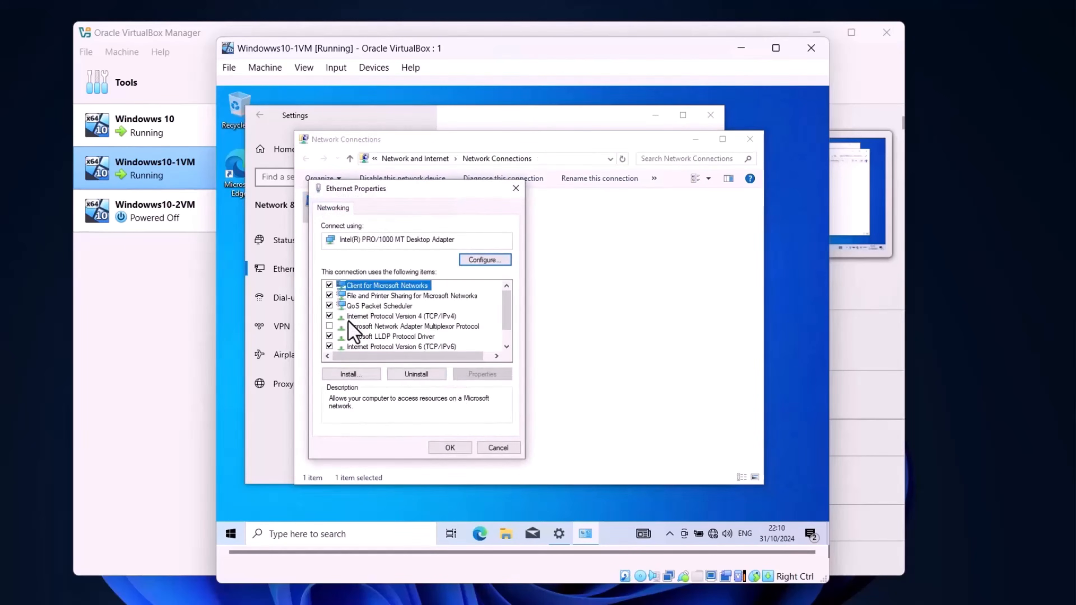
click(382, 316)
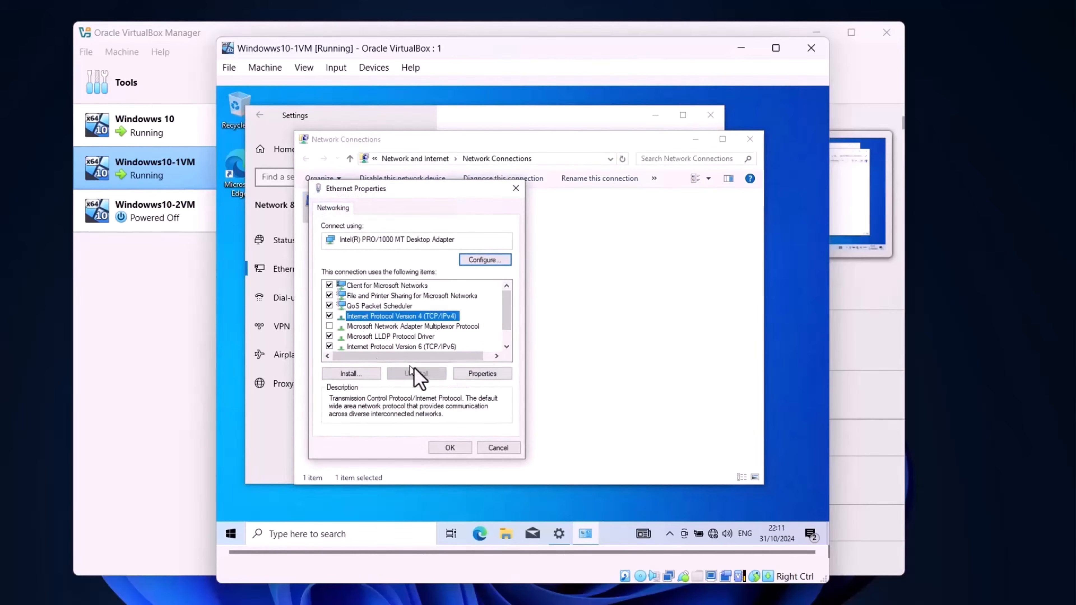
click(491, 375)
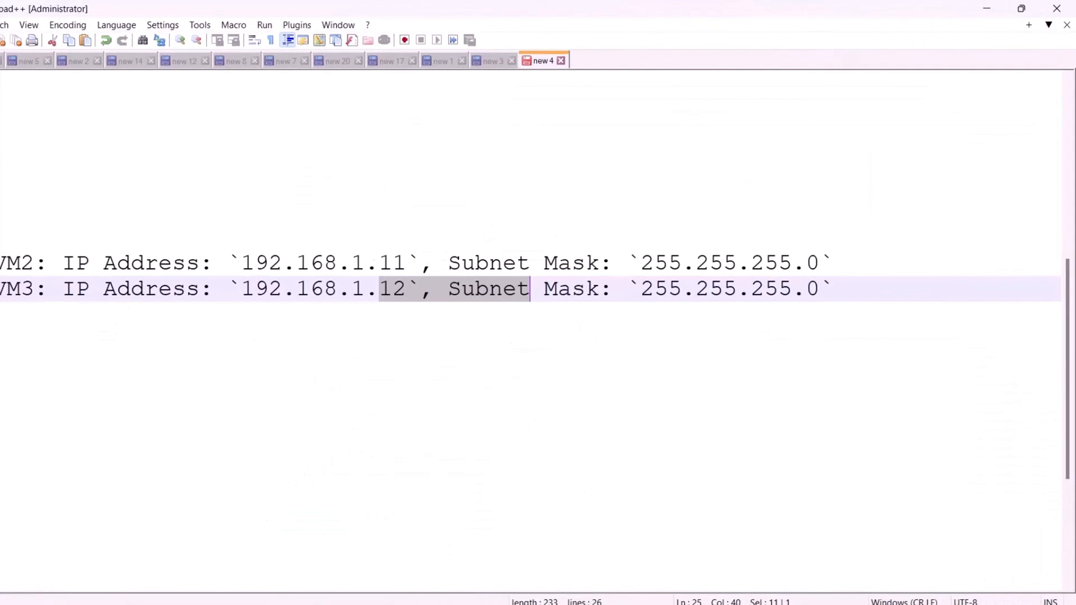
click(492, 485)
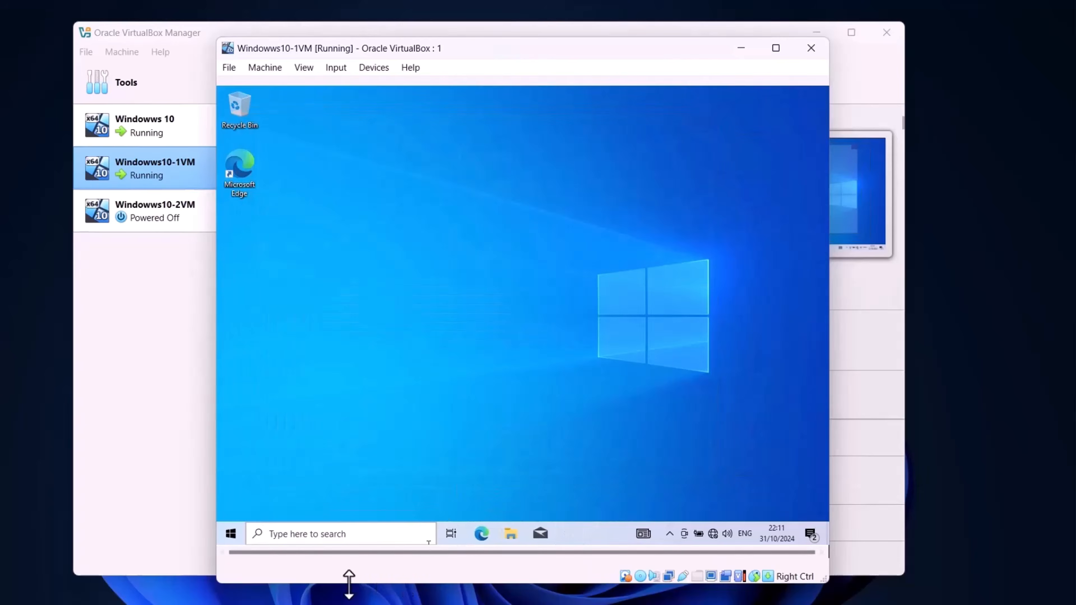
Check the IP configuration of the Windowws10-1VM guest by running ipconfig in Command Prompt.
click(316, 534)
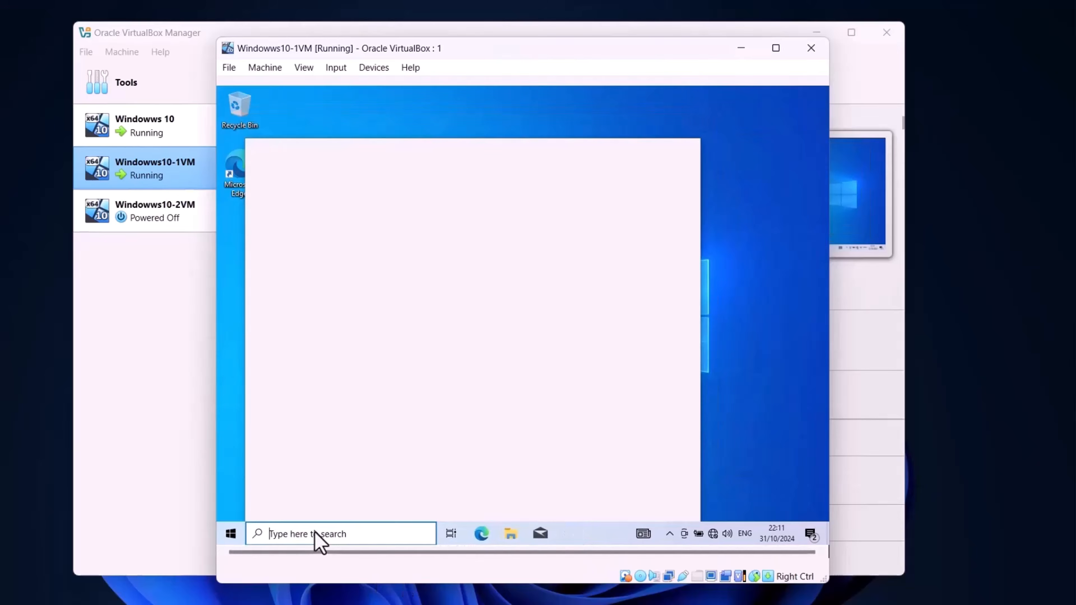
text(cmd)
key(Return)
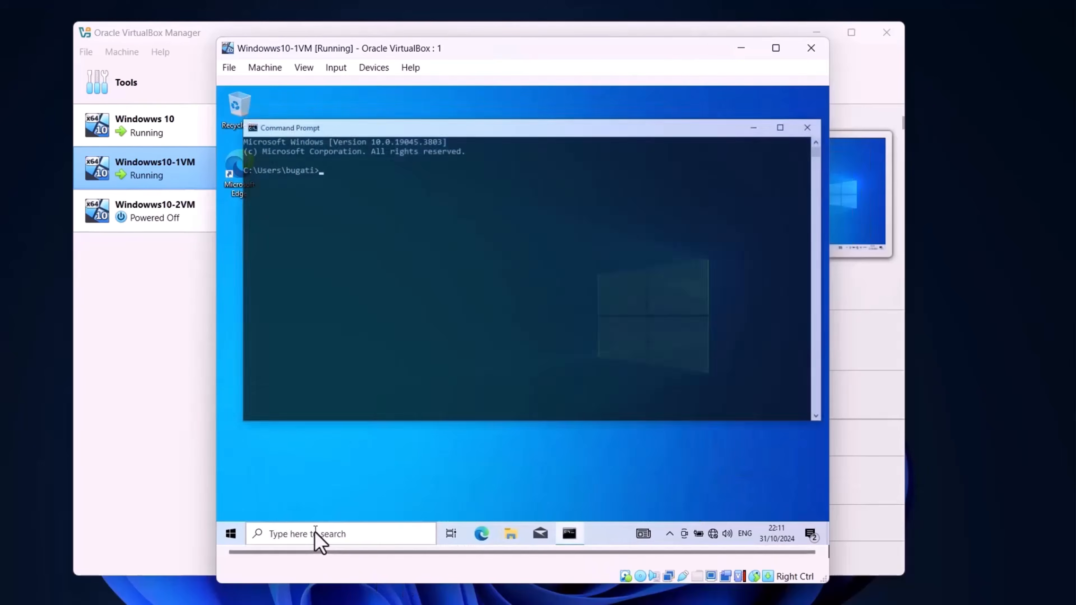
text(i)
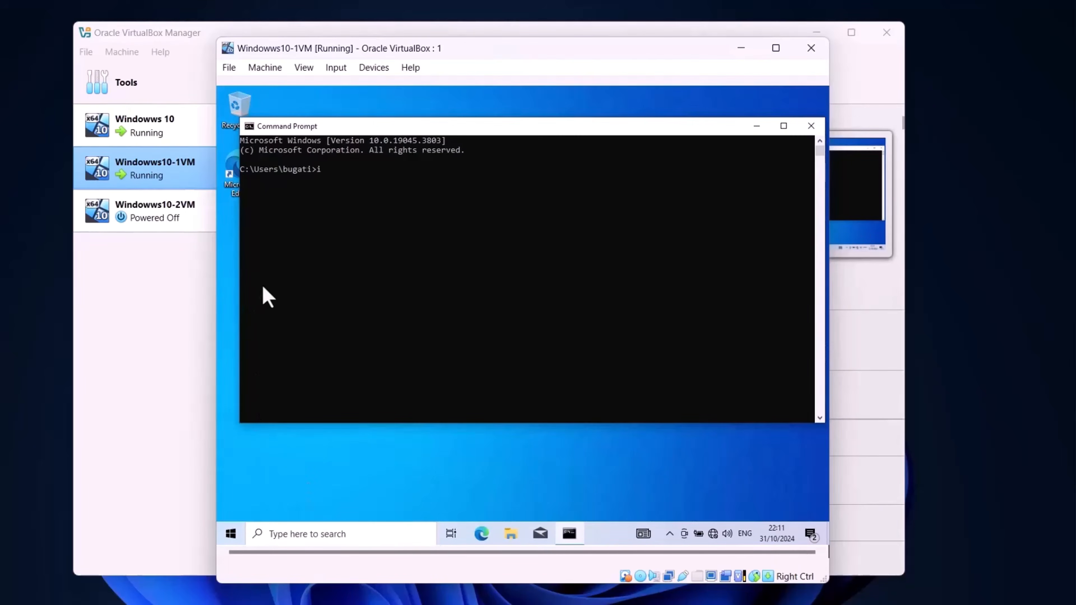
text(pconfig)
key(Return)
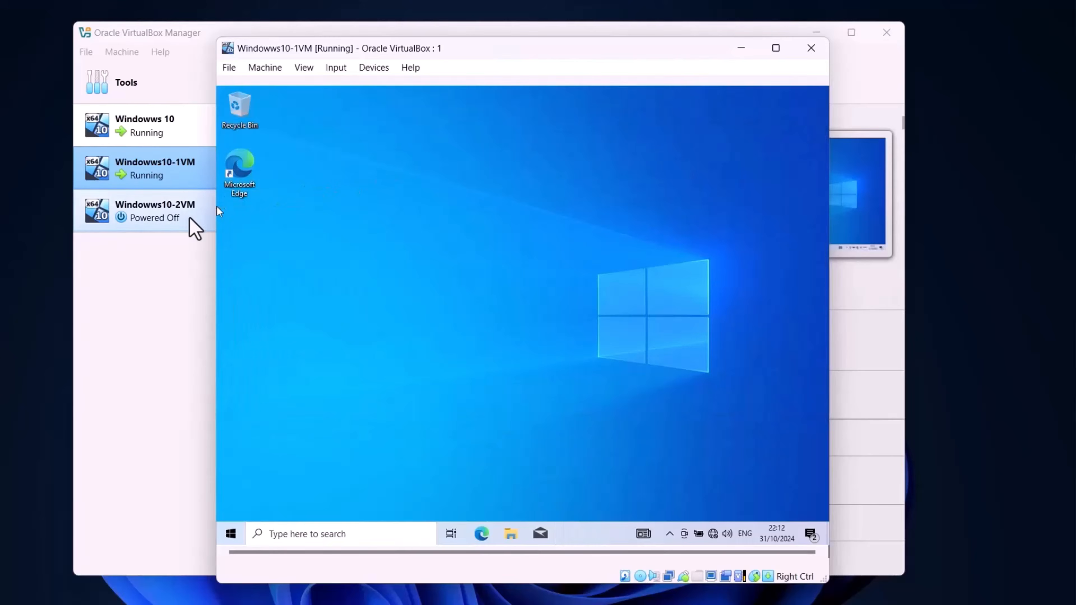
Start Windowws10-2VM and open its Ethernet adapter options from the guest's Network & Internet settings.
click(151, 214)
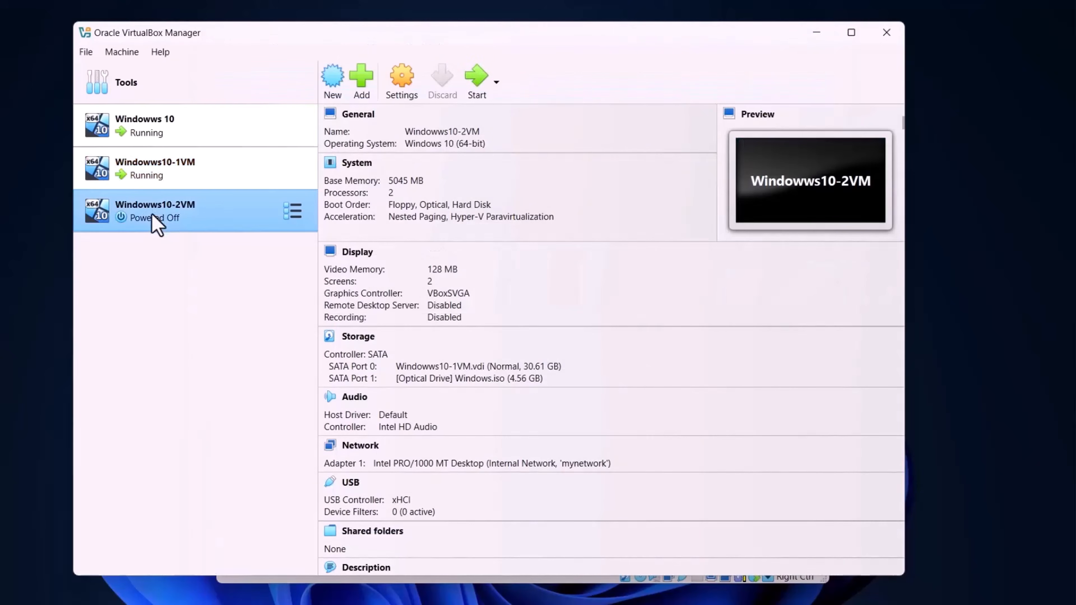
double_click(153, 215)
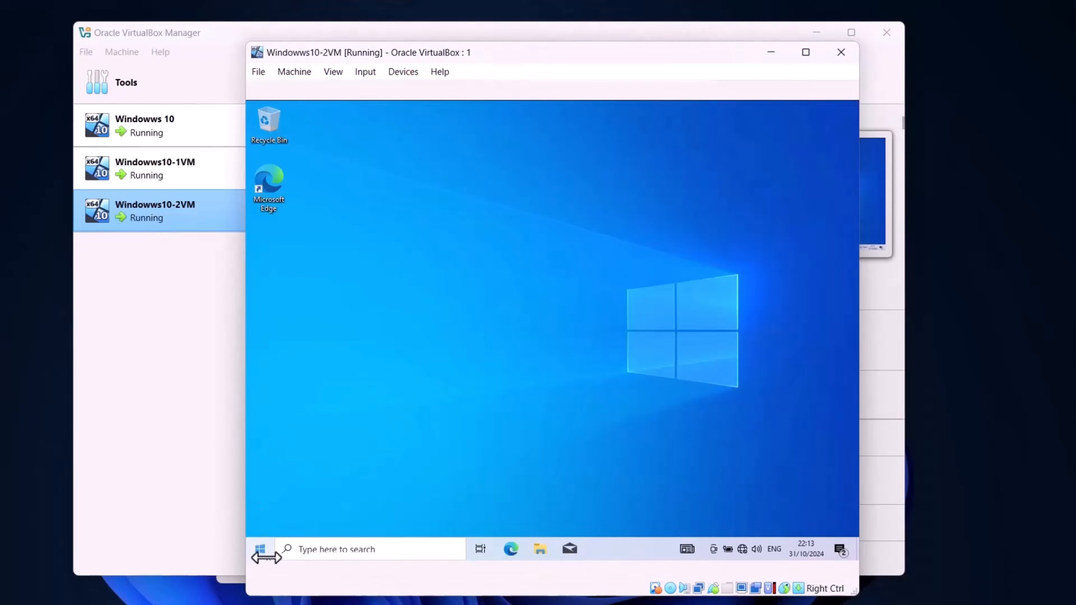
right_click(260, 549)
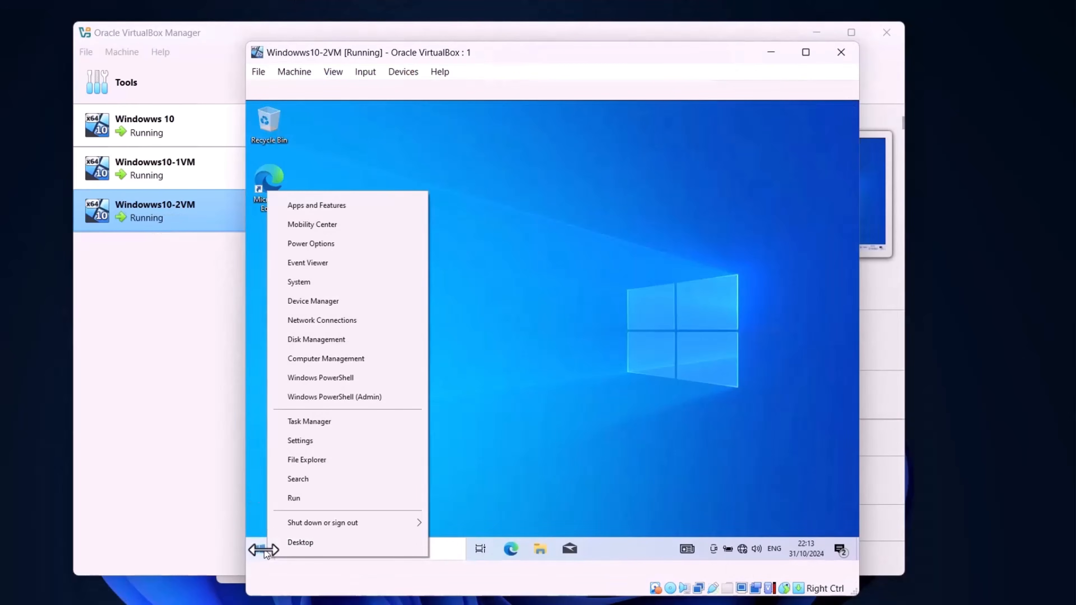
click(306, 440)
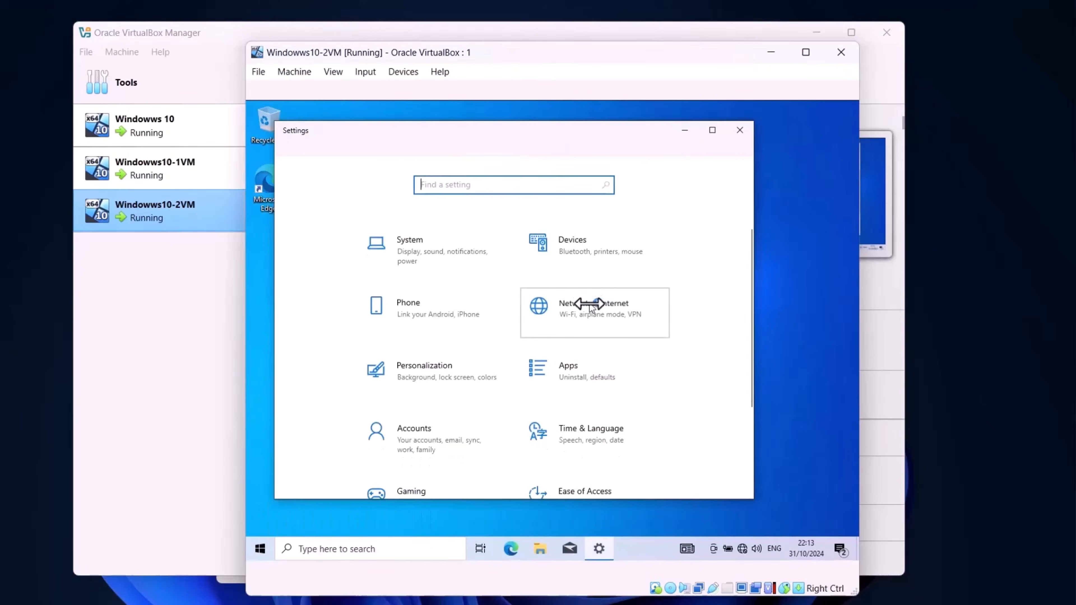
click(592, 308)
click(307, 283)
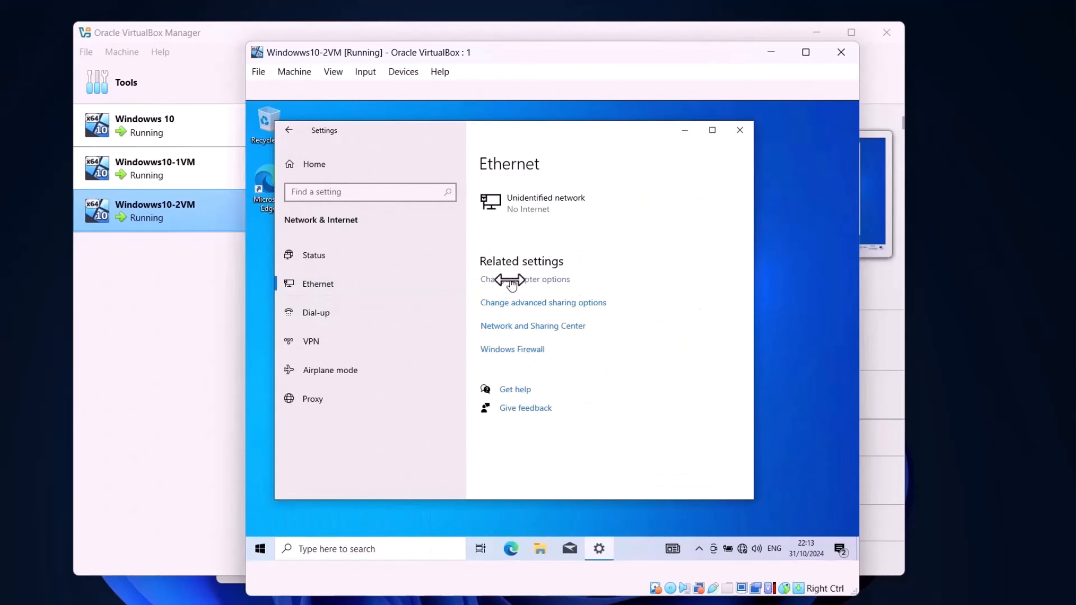
click(511, 282)
Configure the Windowws10-2VM Ethernet adapter's IPv4 properties with IP address 192.168.1.12 and subnet mask 255.255.255.0.
right_click(390, 213)
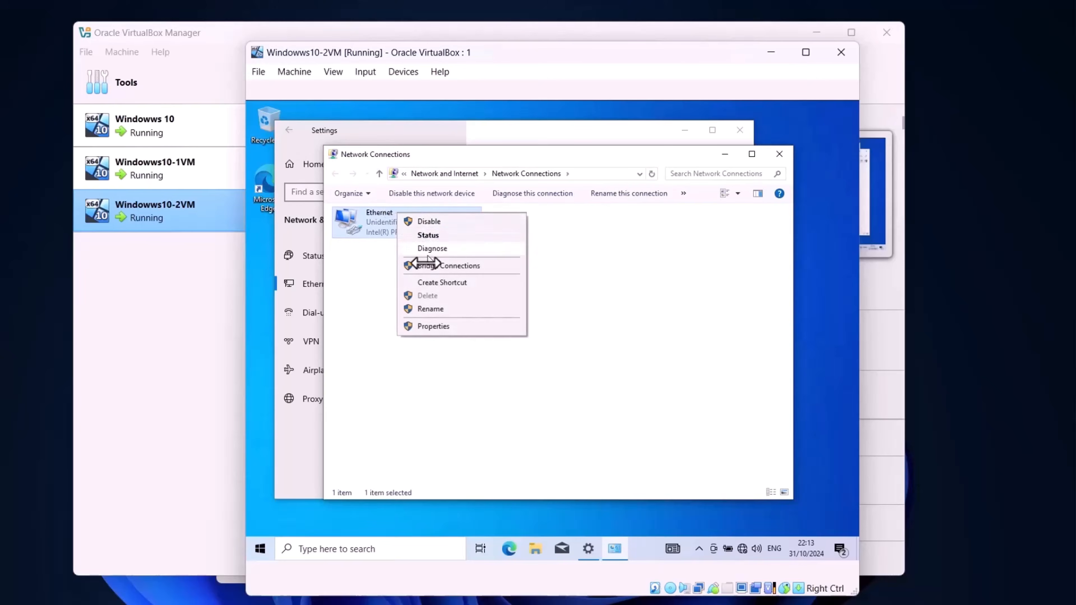
click(423, 327)
click(408, 332)
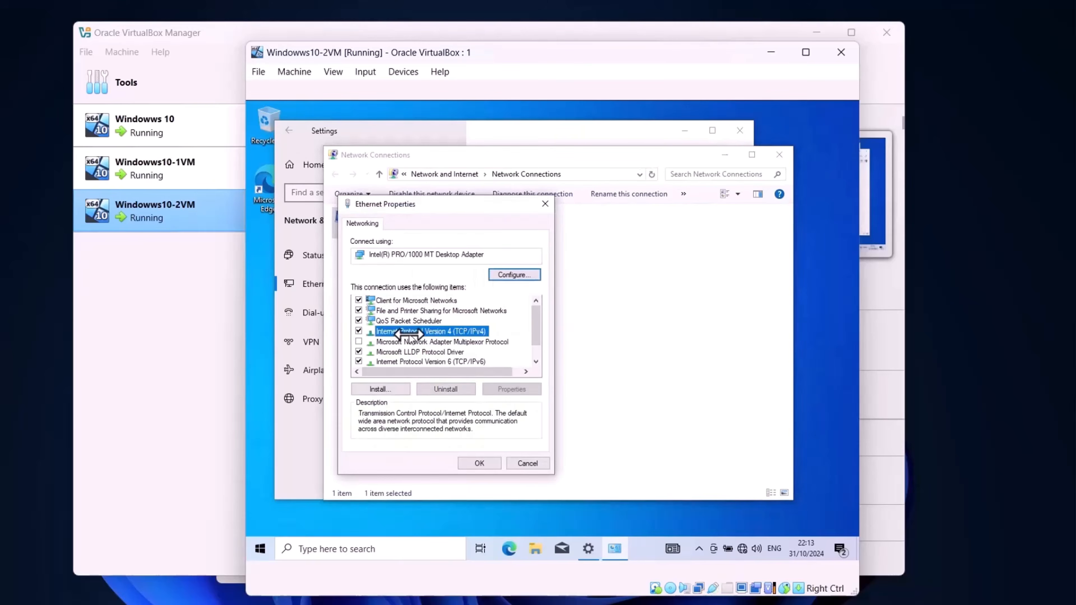
click(521, 390)
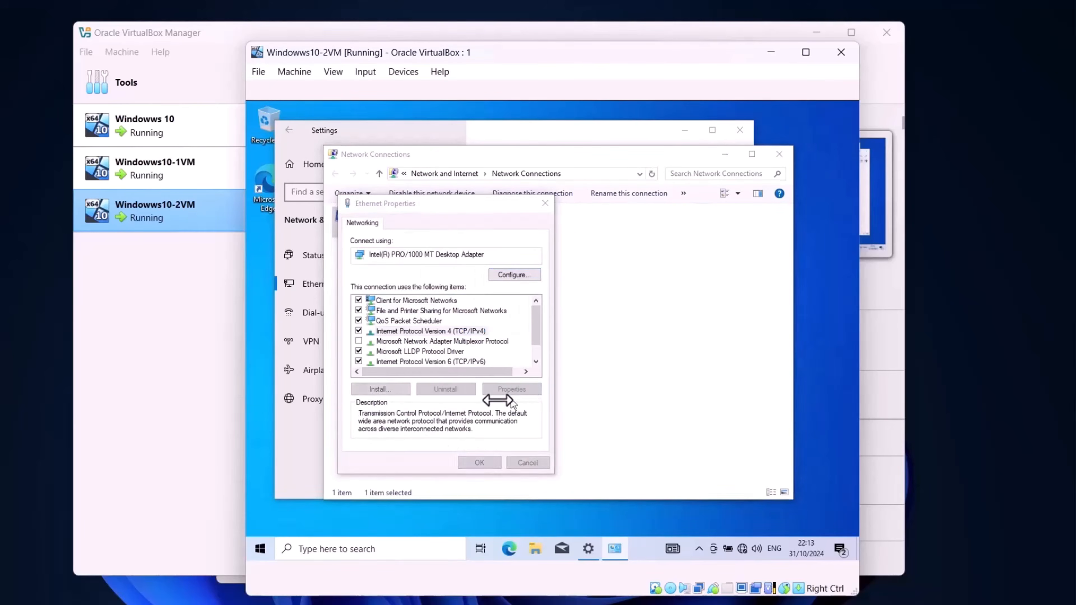
click(508, 352)
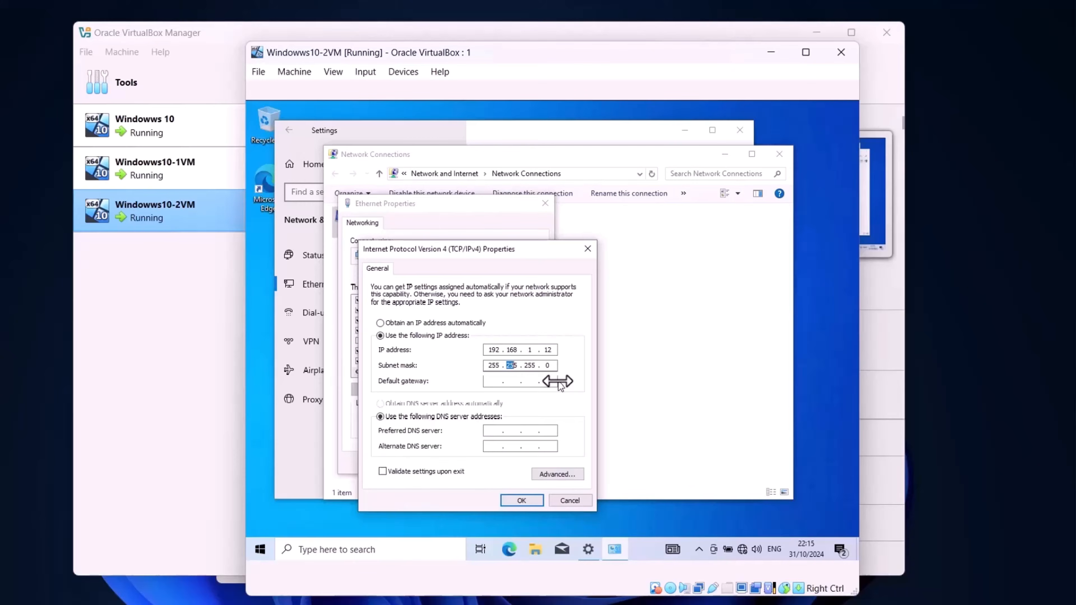
double_click(487, 350)
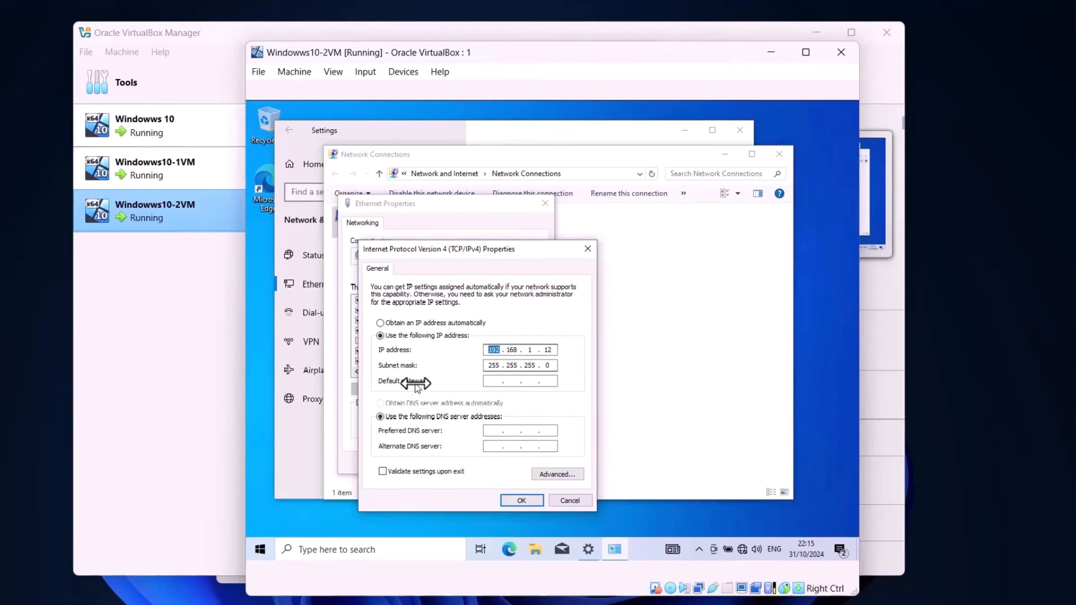
click(521, 500)
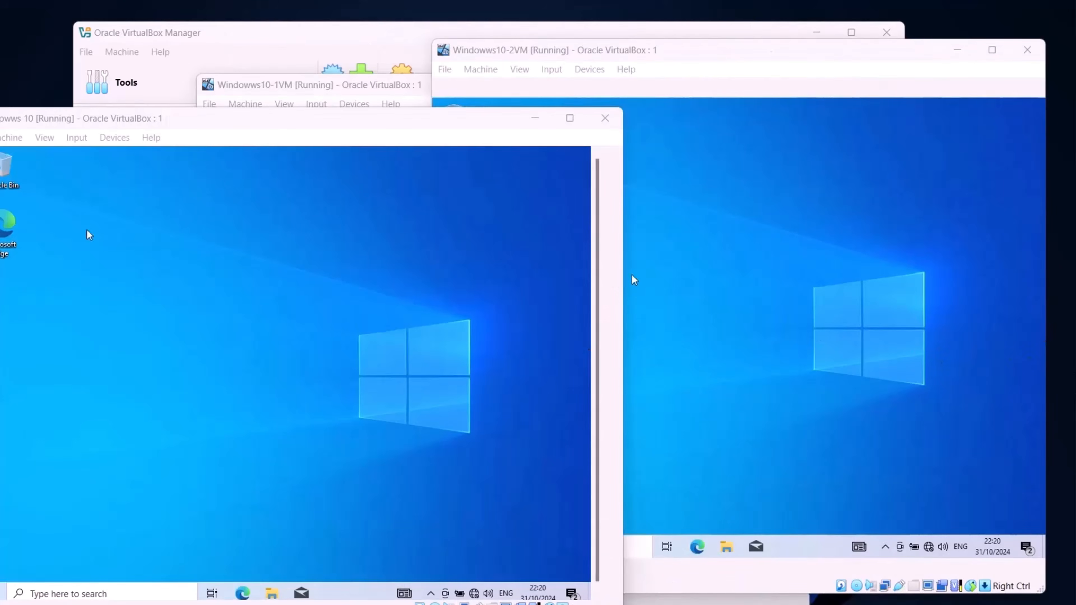
Bring the Windowws10-1VM, Windowws10-2VM and Windowws 10 guest windows to the front in turn.
click(331, 84)
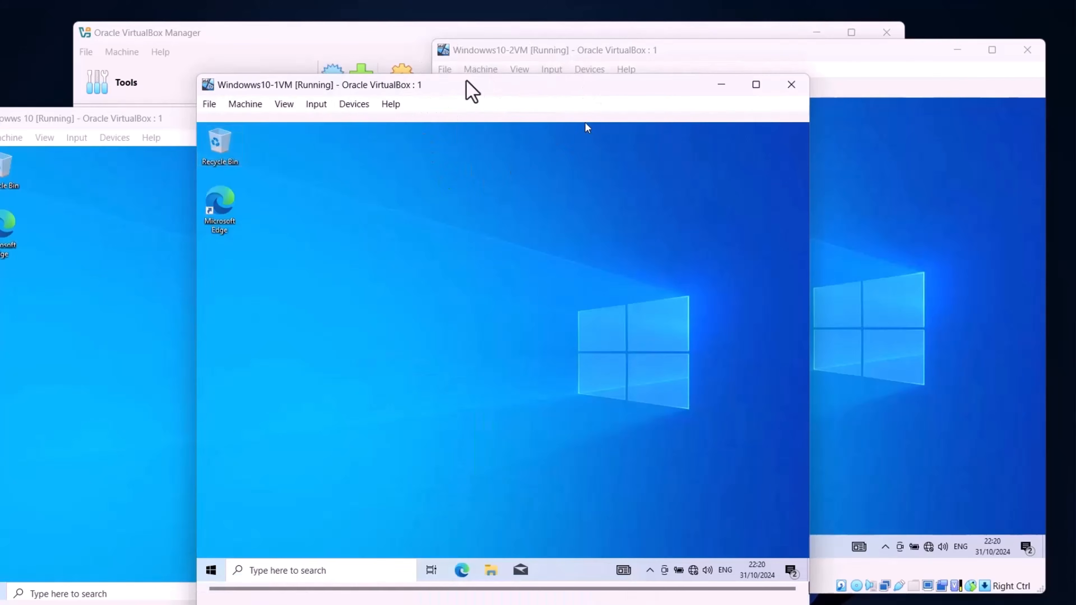
click(711, 54)
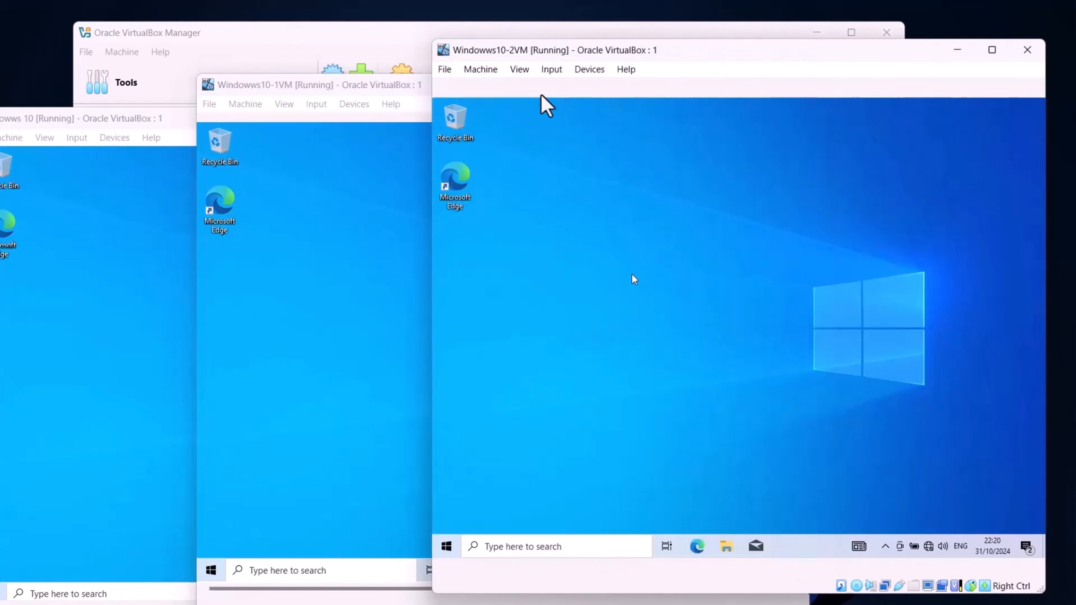
click(115, 123)
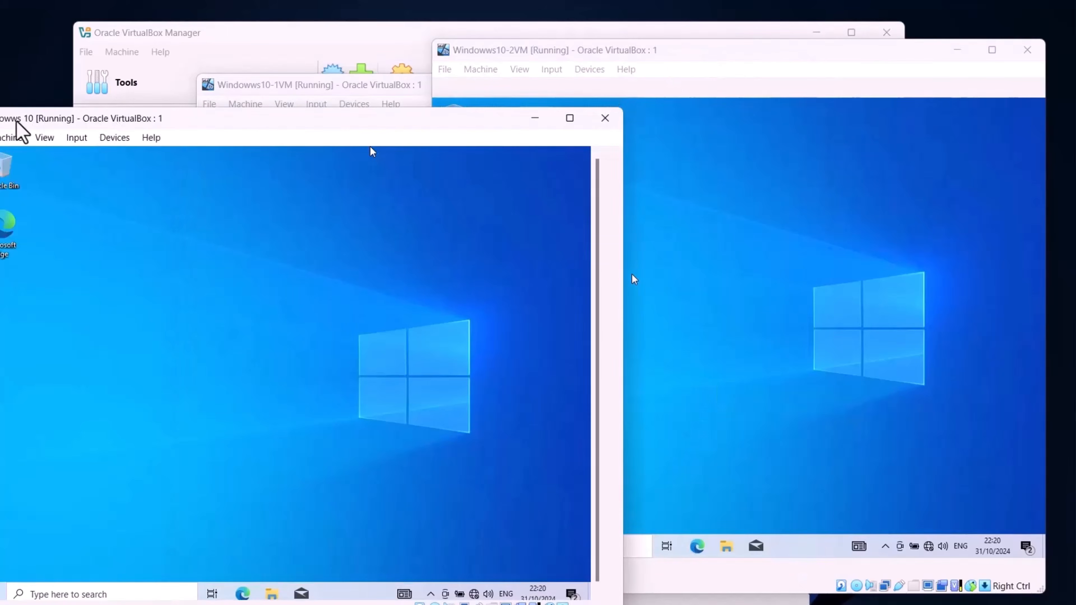
Open Command Prompt in the Windowws 10 guest and ping Windowws10-2VM at 192.168.1.12.
click(101, 592)
text(cmd)
key(Return)
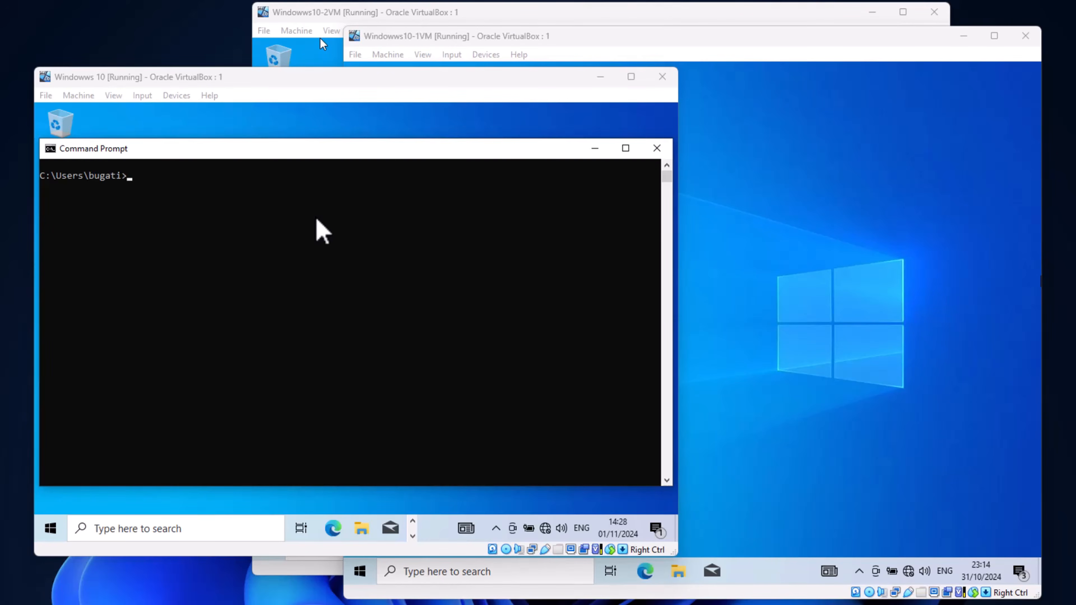
click(129, 187)
text(ping 192.)
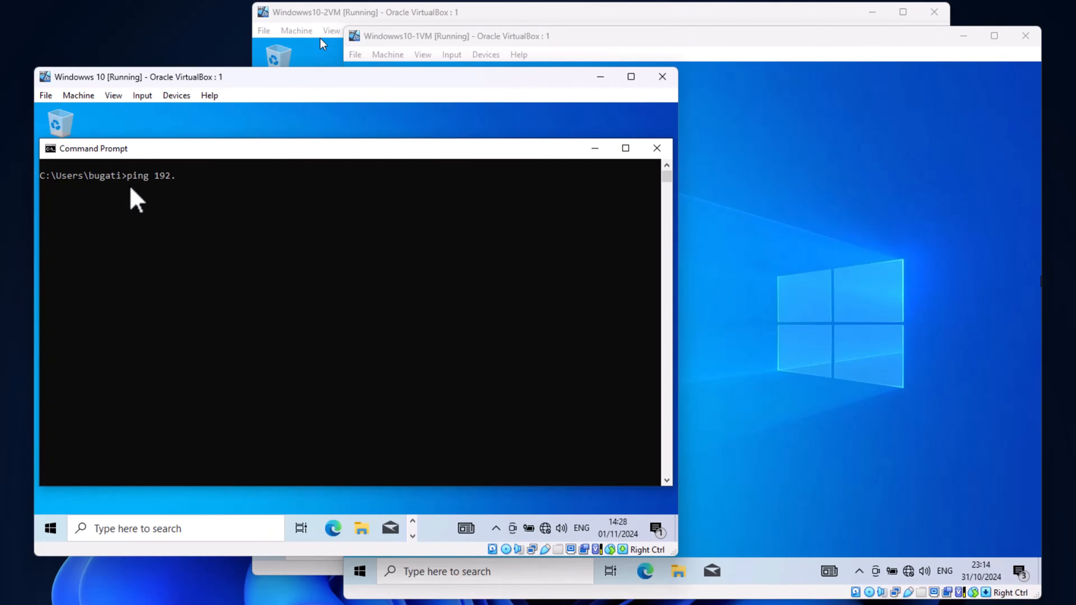
text(168.1.12)
key(Return)
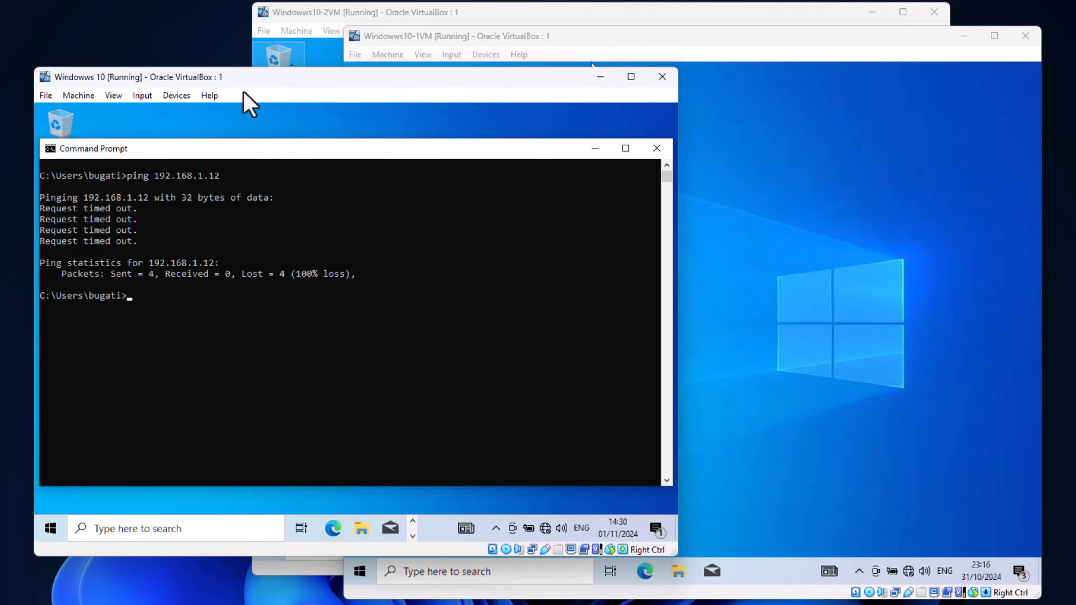
Open Firewall & network protection in the Windowws10-2VM guest through the Windows Security page of Update & Security.
click(326, 19)
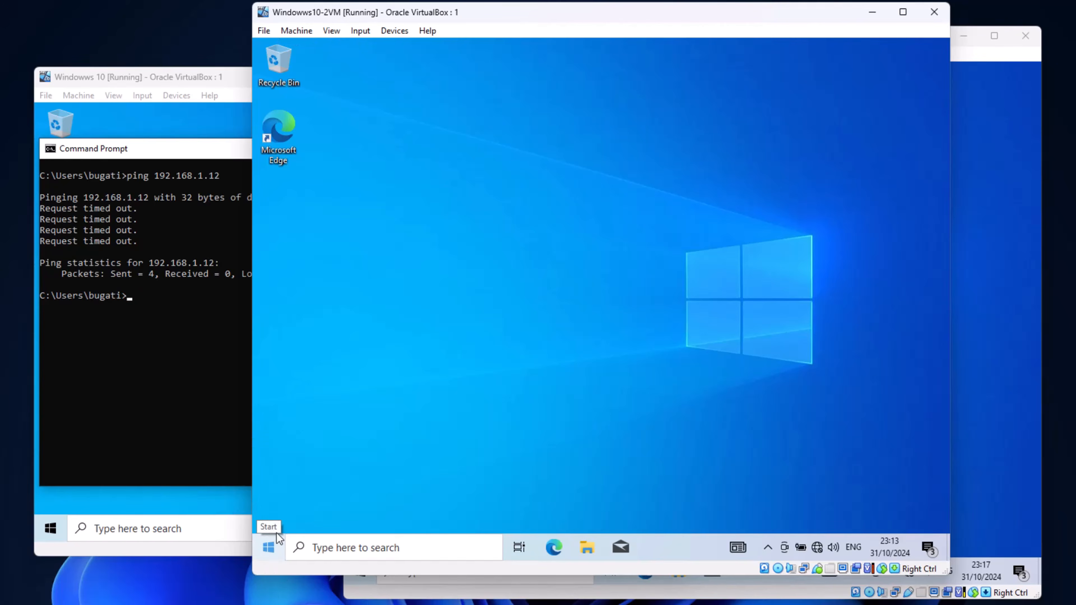
right_click(271, 549)
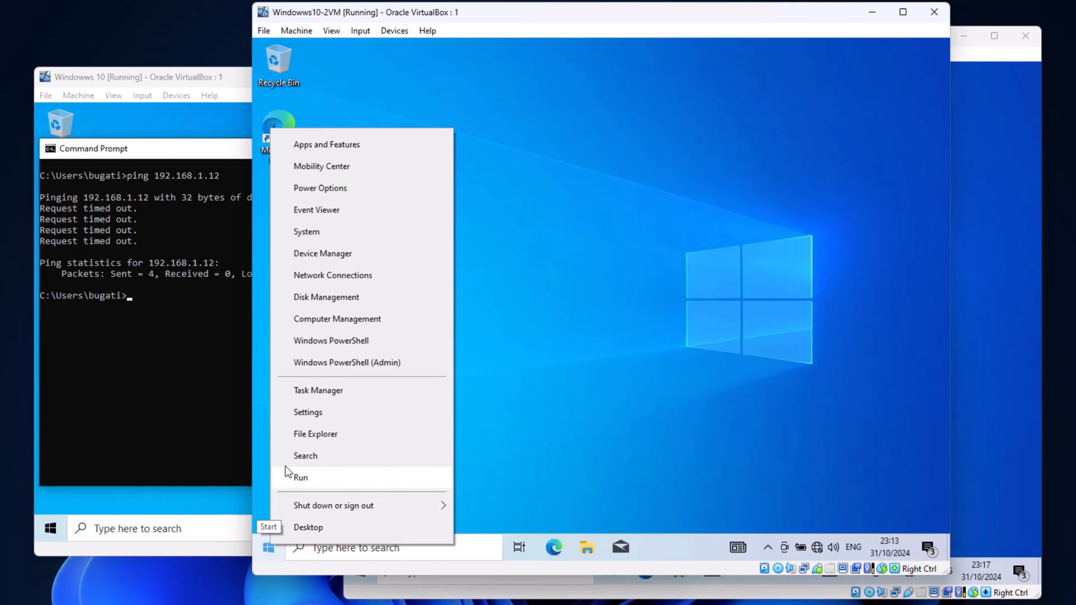
click(296, 410)
scroll(487, 338, down, 8)
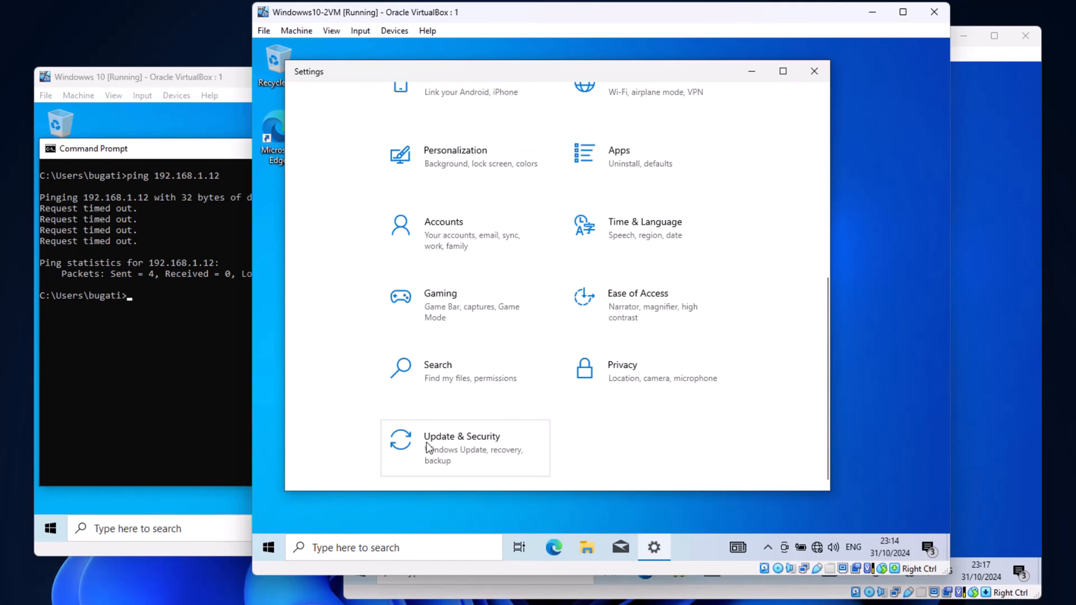
click(483, 439)
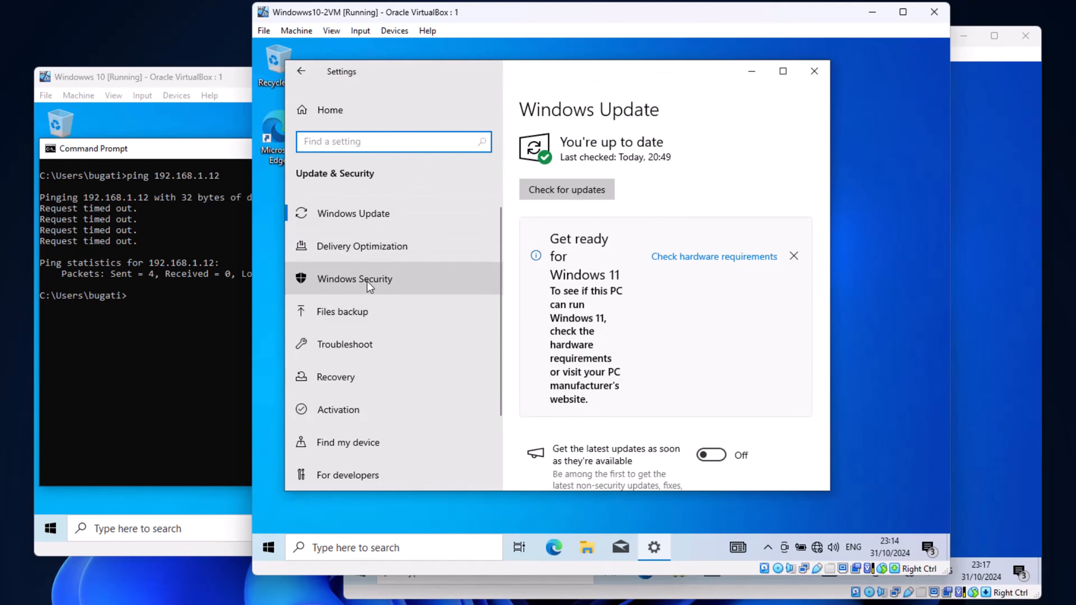
click(379, 280)
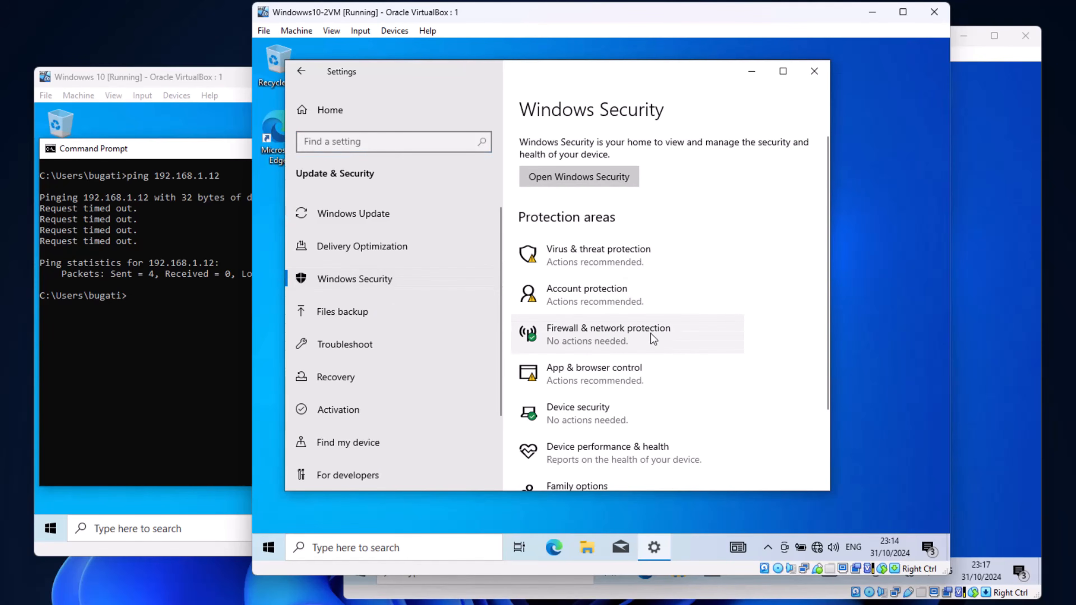
click(617, 336)
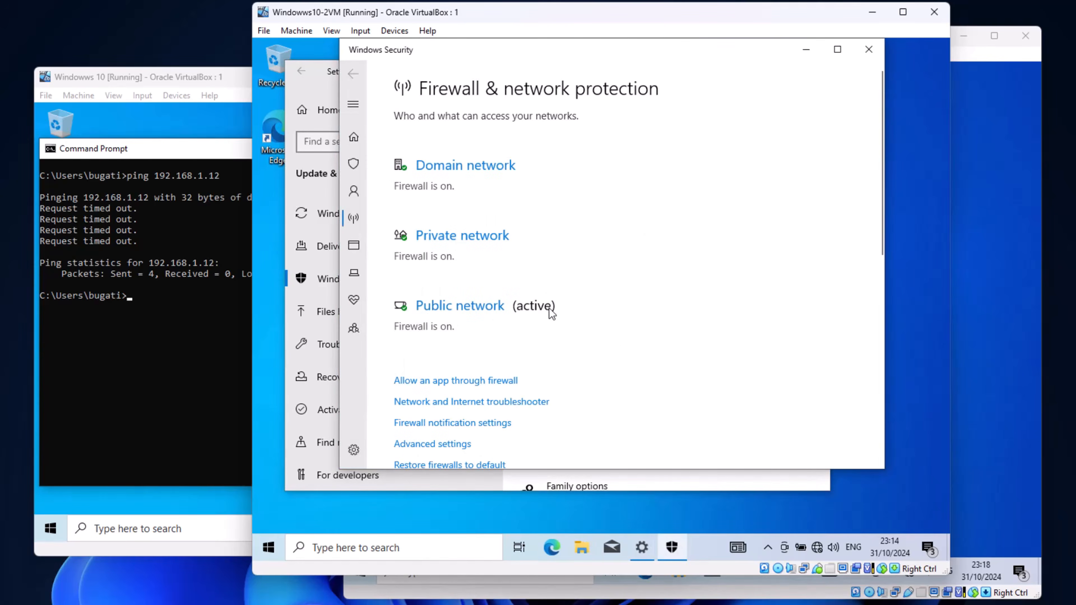
Turn off Microsoft Defender Firewall for the active public network, allow the change, and close Windows Security and Settings.
click(474, 311)
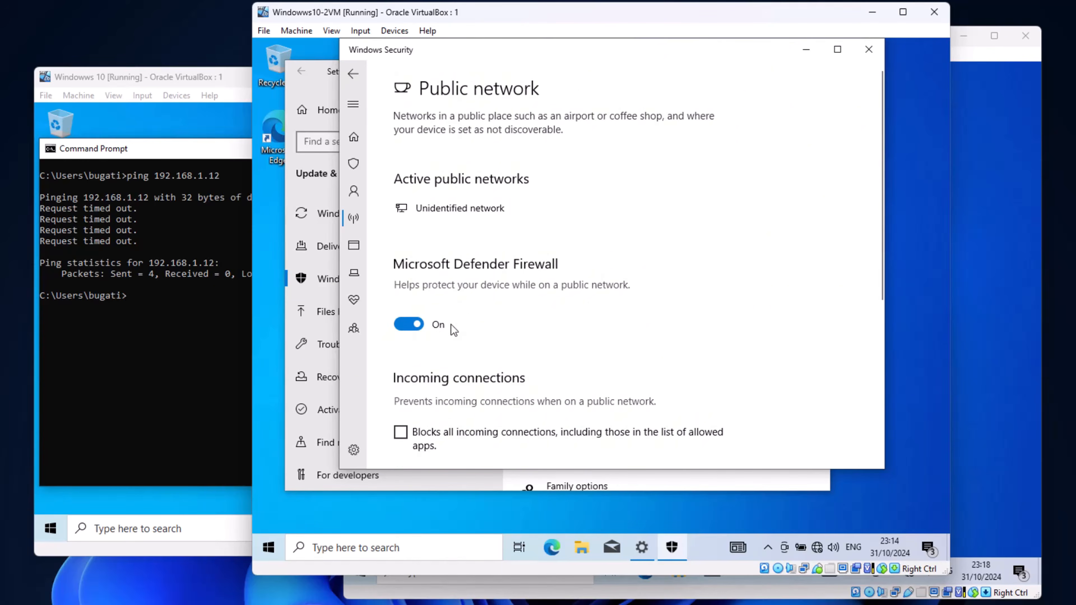
click(423, 325)
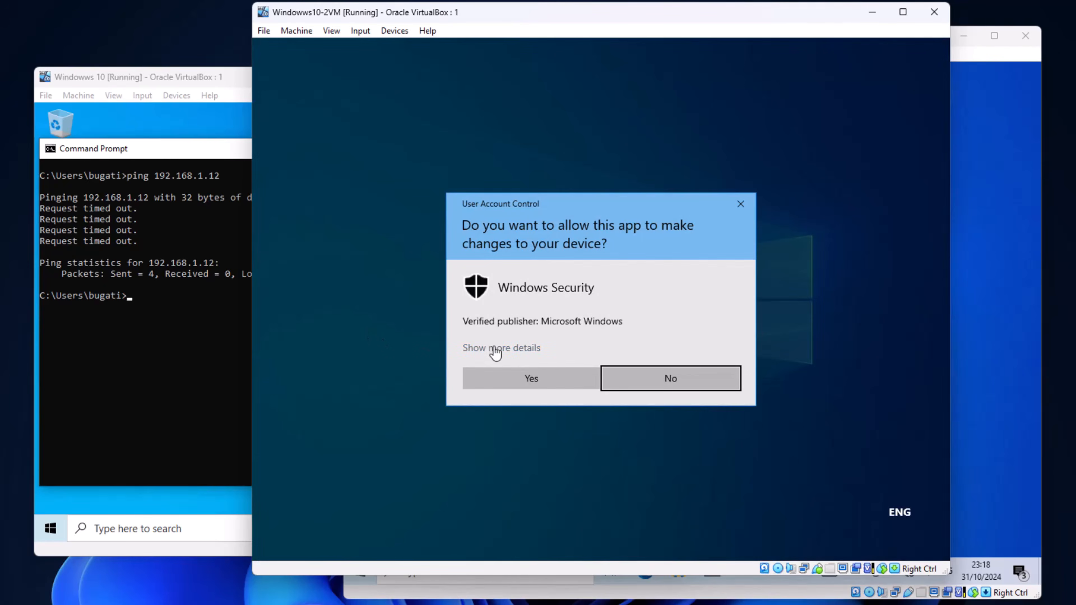
click(513, 378)
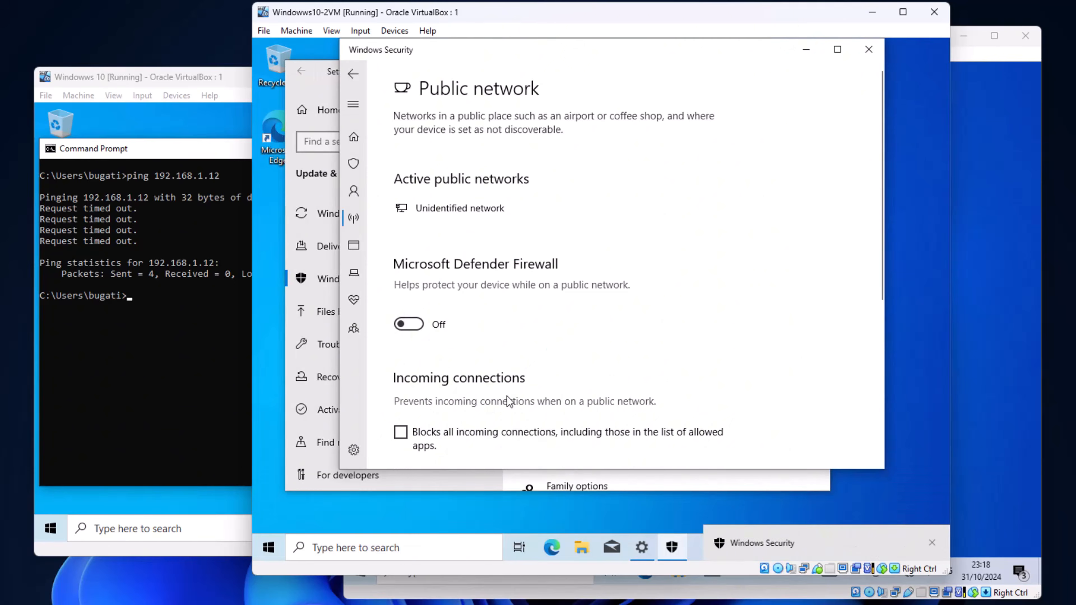
click(869, 50)
click(815, 70)
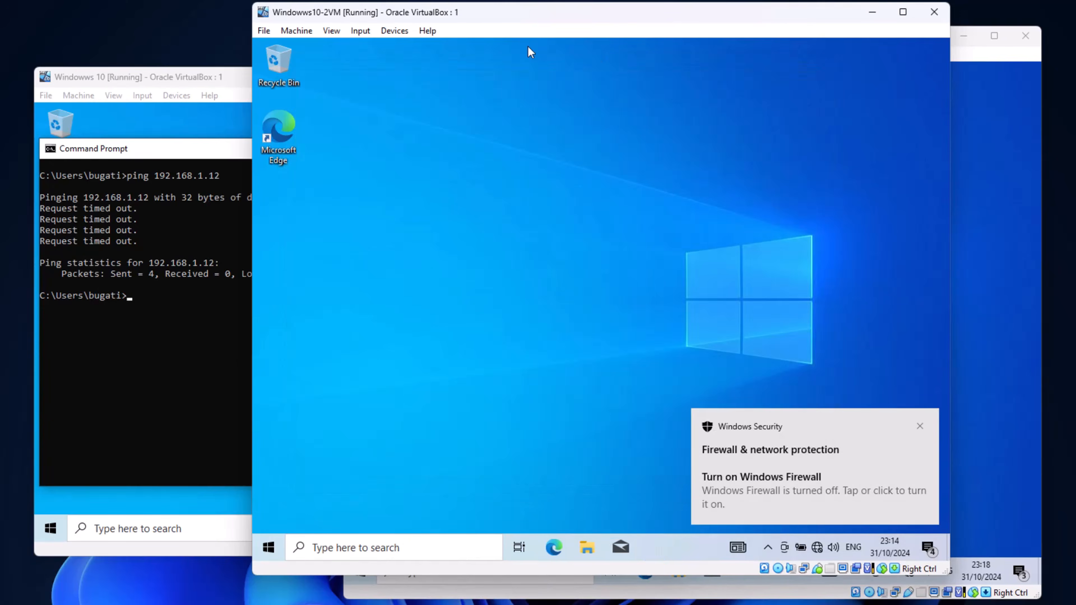
Repeat the ping to 192.168.1.12 from the Windowws 10 guest, and bring the Windowws10-2VM window to the front.
click(239, 82)
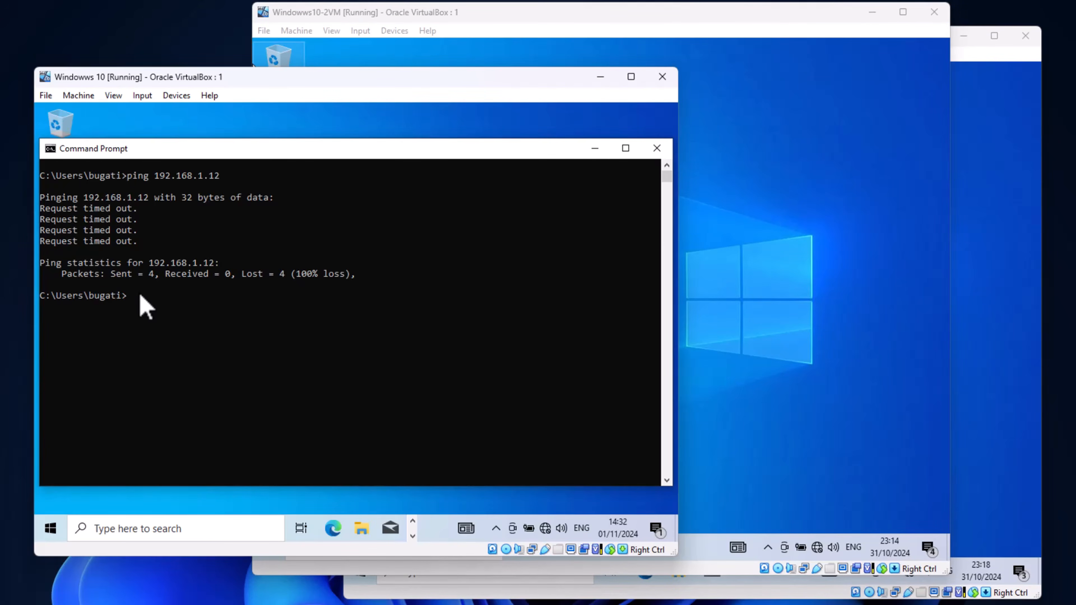
key(Up)
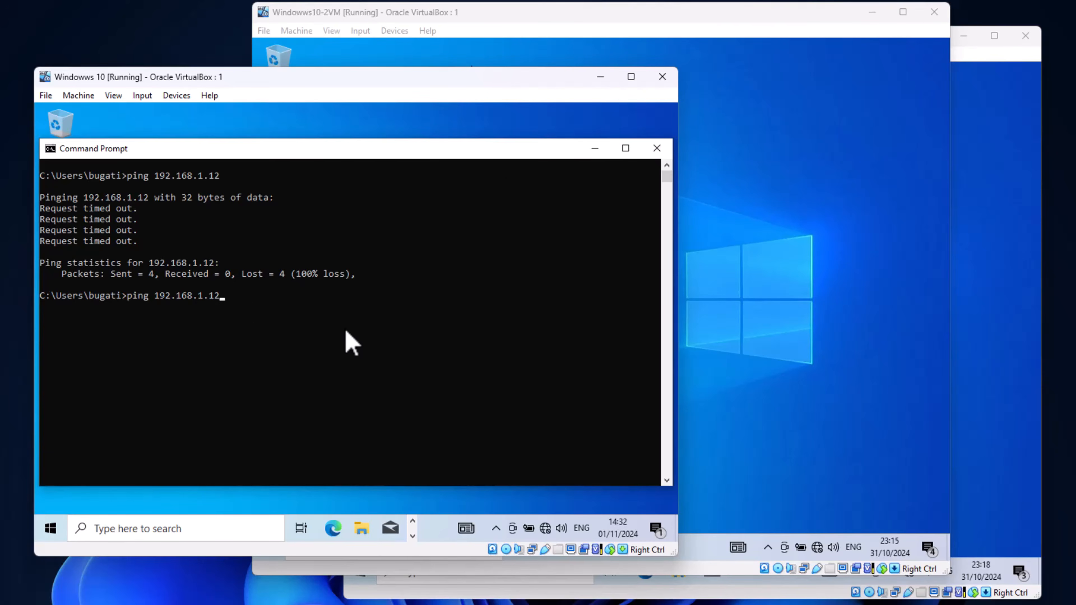
key(Return)
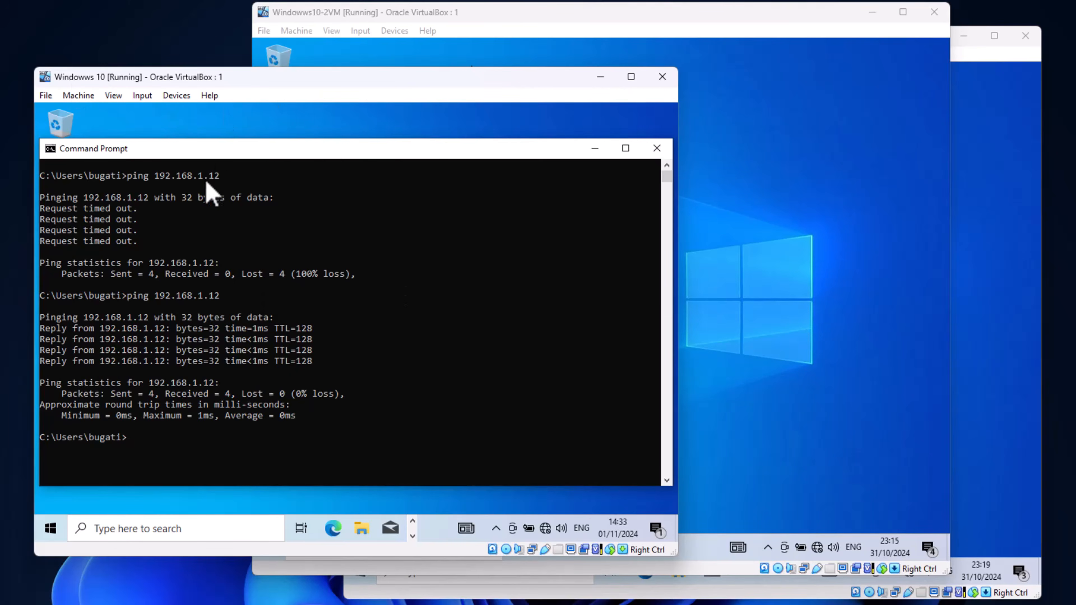
click(472, 12)
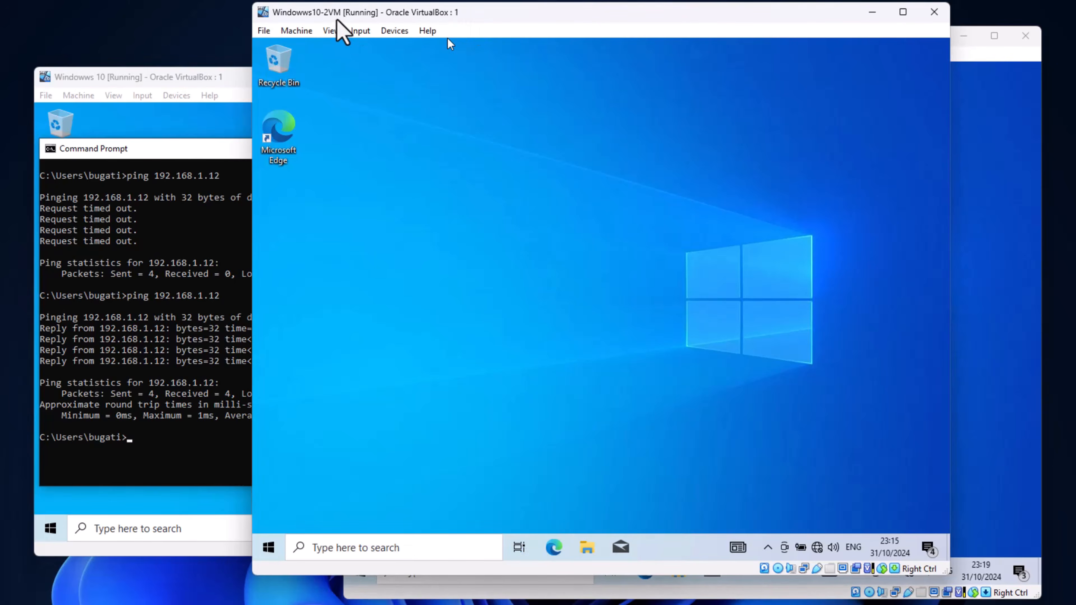
Ping Windowws10-1VM at 192.168.1.11 from the Windowws 10 guest's Command Prompt, and close the Command Prompt.
click(980, 104)
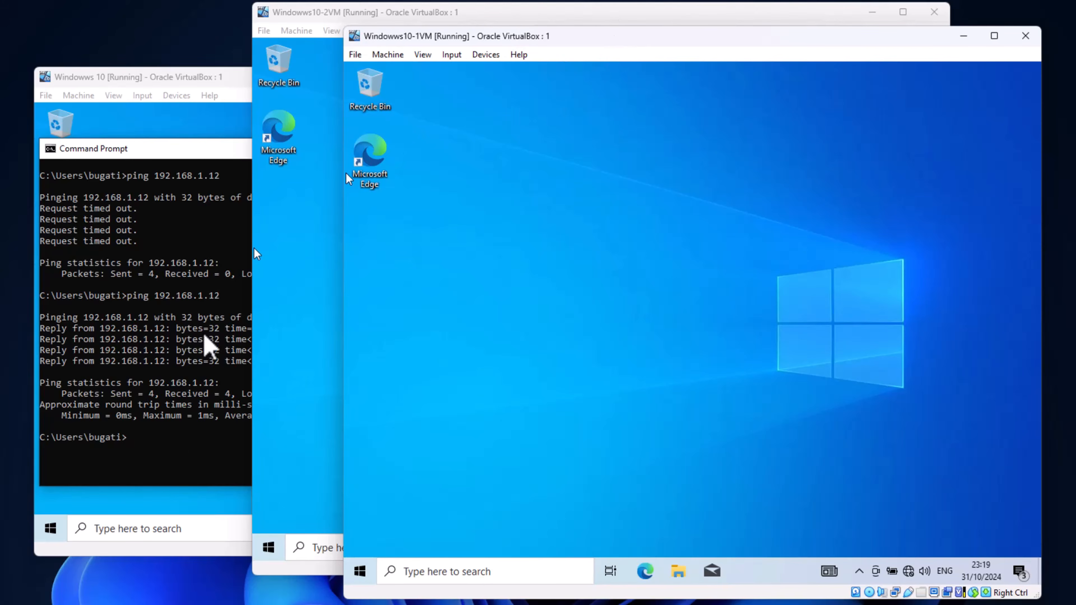
click(152, 439)
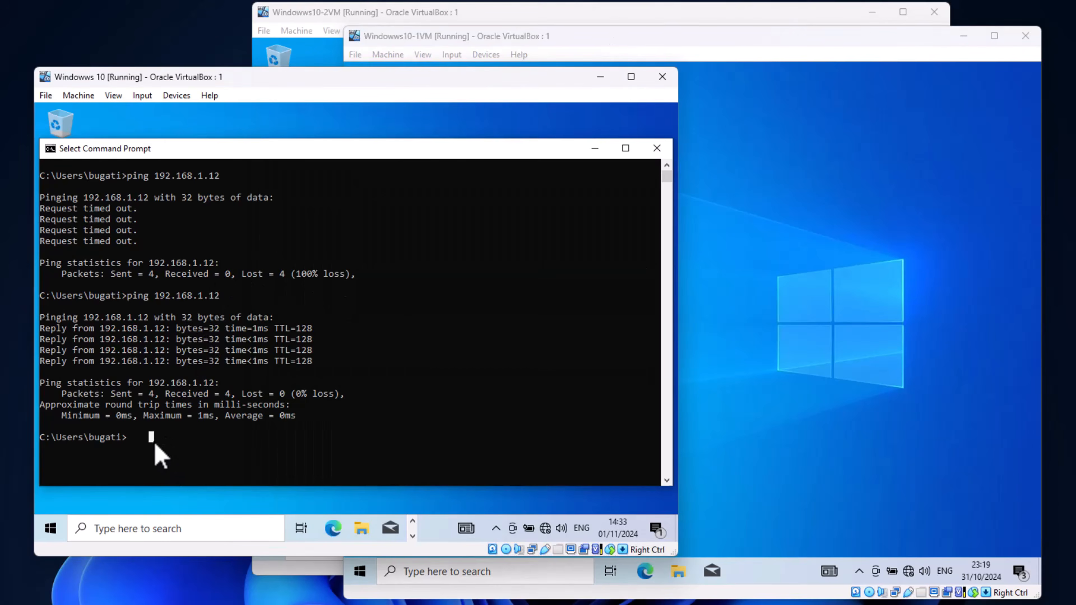
click(134, 443)
scroll(140, 457, down, 2)
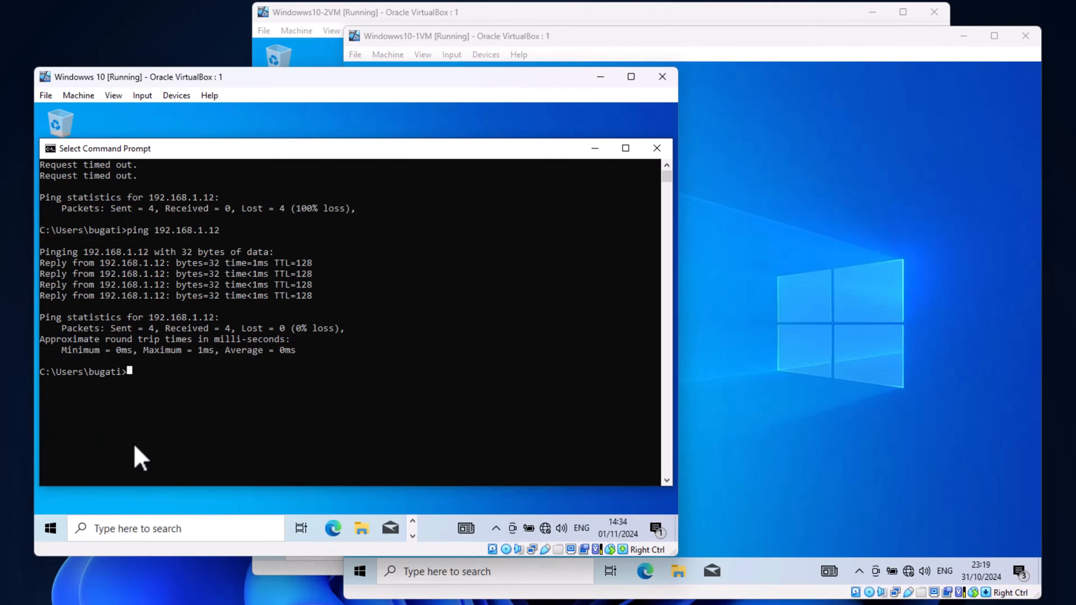
key(Up)
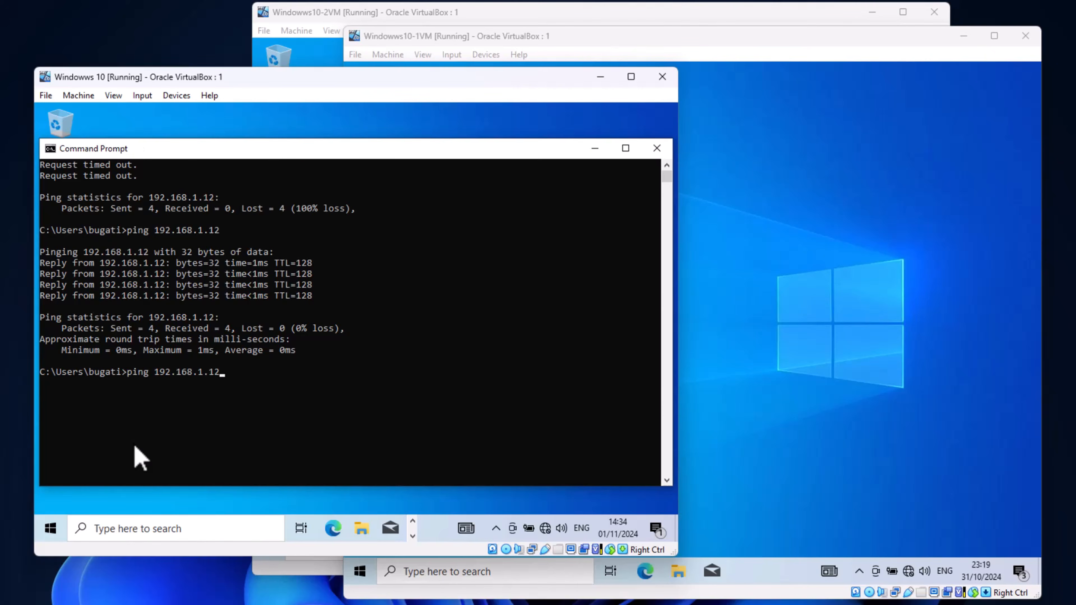
key(BackSpace)
text(1)
key(Return)
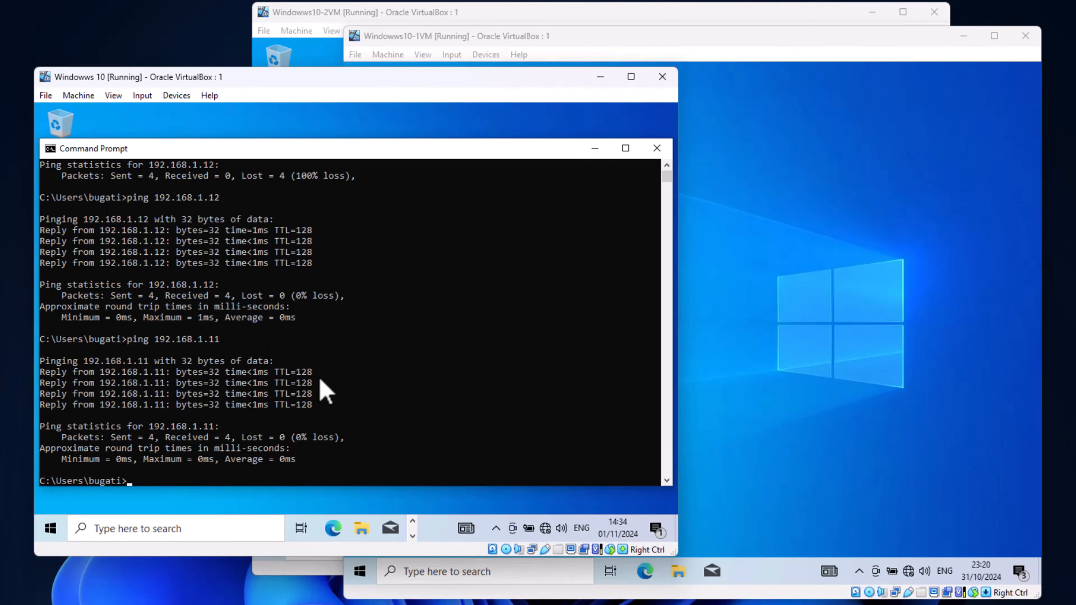
click(656, 148)
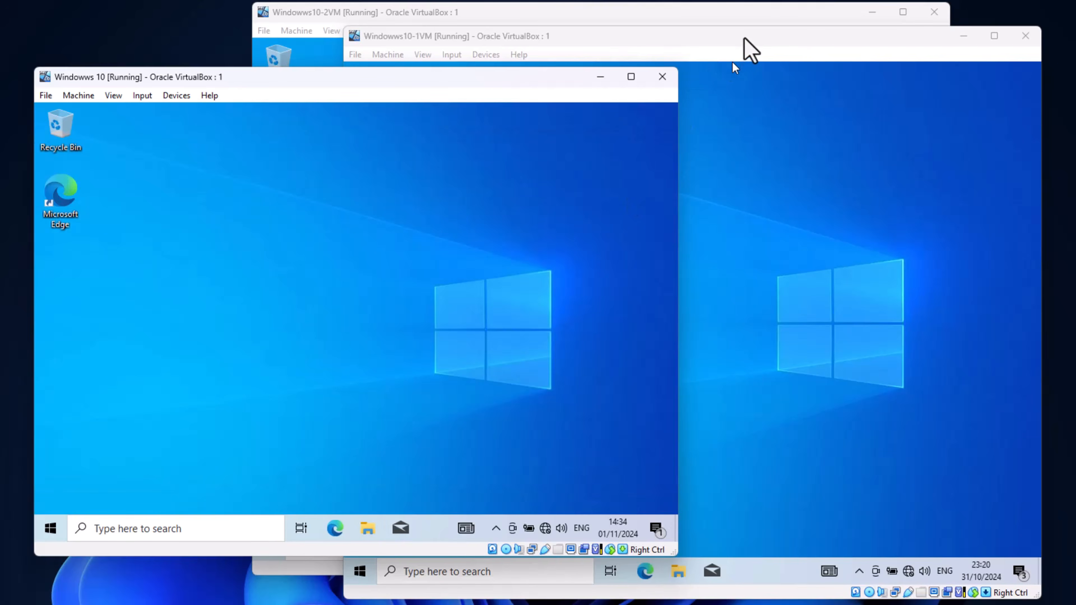
Open Command Prompt in the Windowws10-1VM guest and ping the Windowws 10 guest at 192.168.1.10.
click(742, 39)
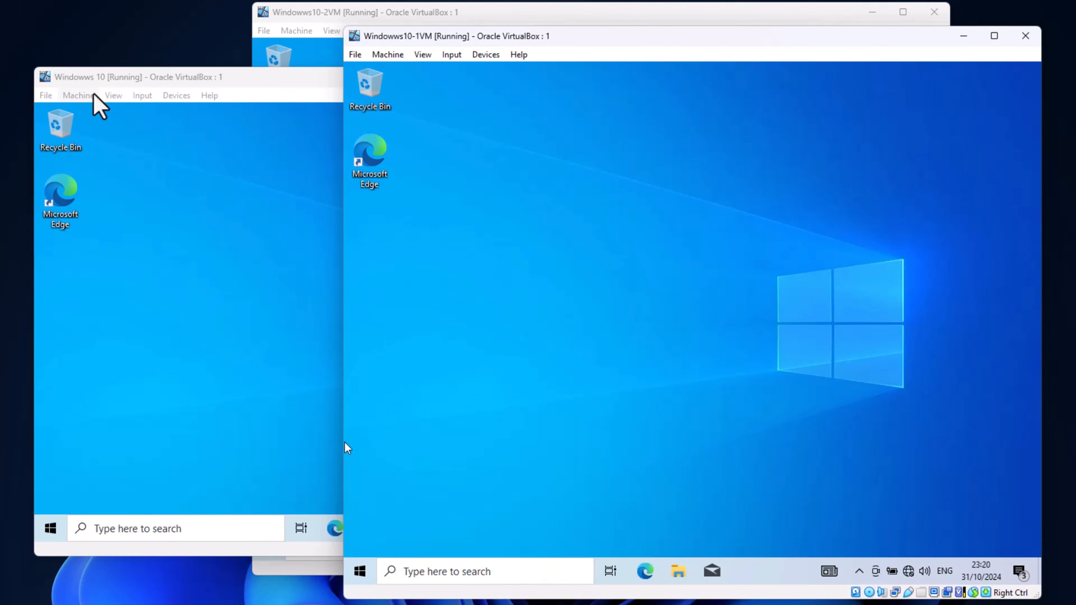
click(437, 569)
text(cmd)
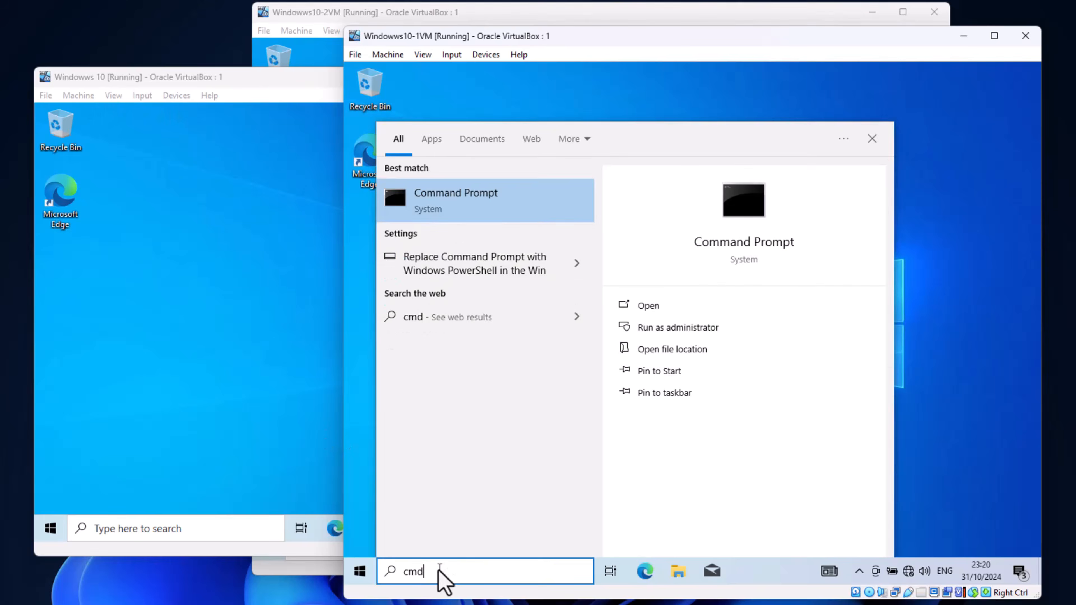
key(Return)
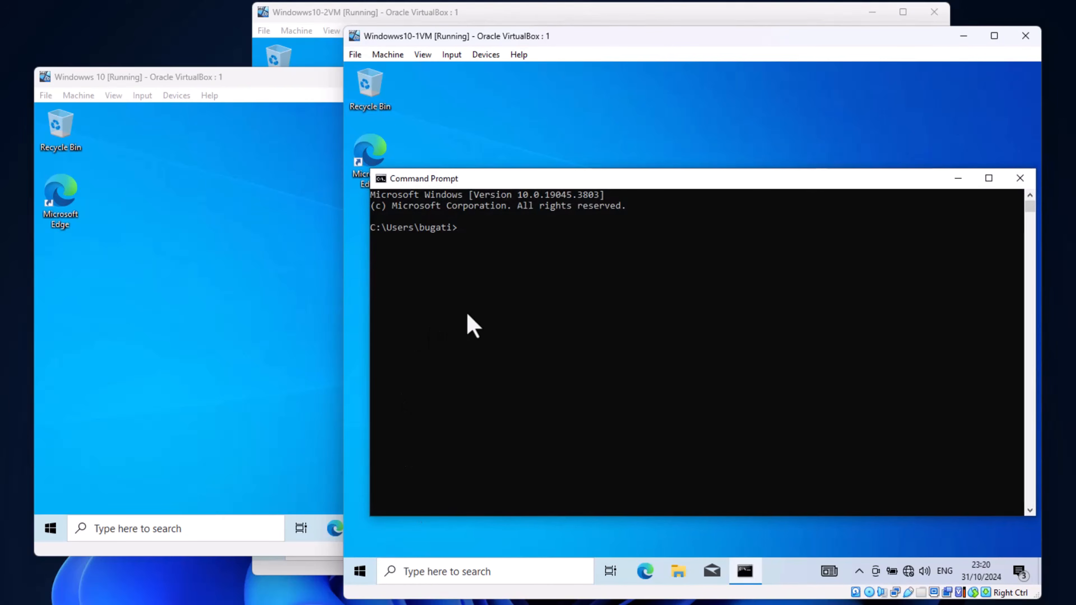
text(ping 192.168.1.10)
key(Return)
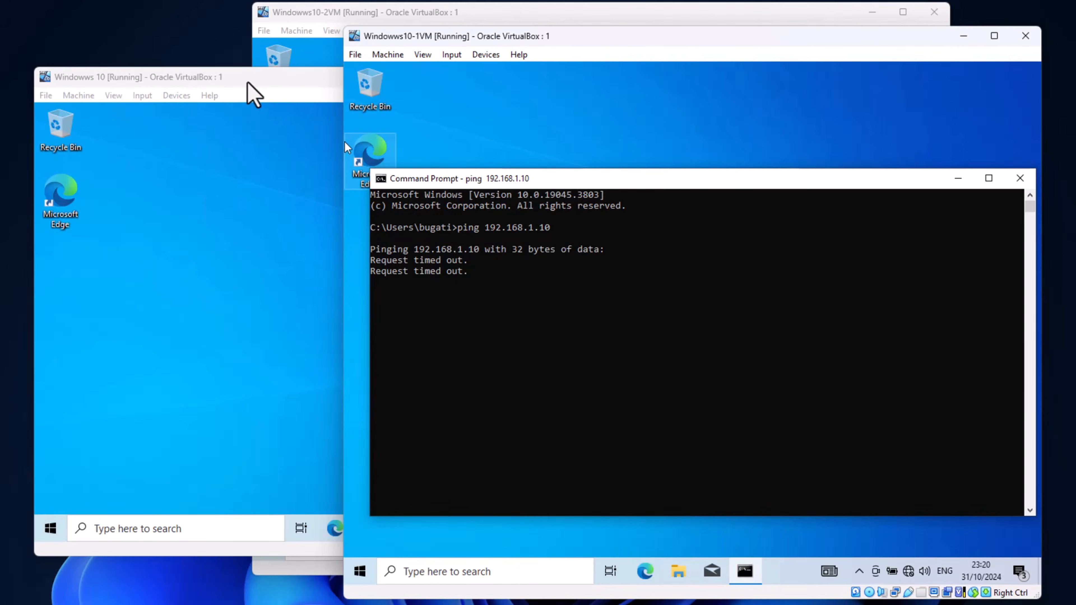
Open Firewall & network protection in the Windowws 10 guest through the Windows Security page of Update & Security.
click(253, 94)
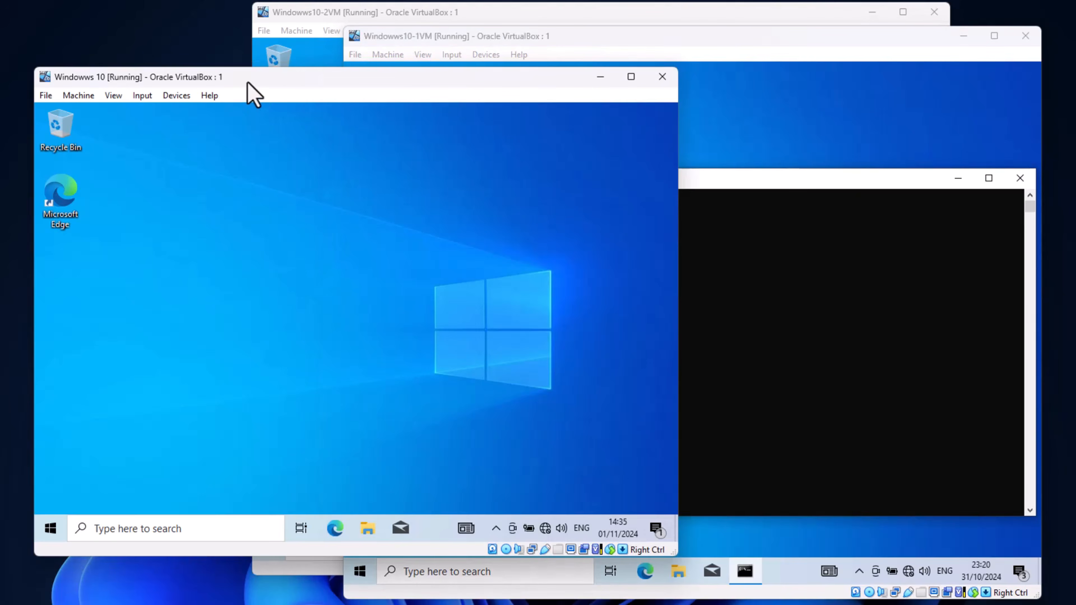
right_click(54, 527)
mouse_move(124, 487)
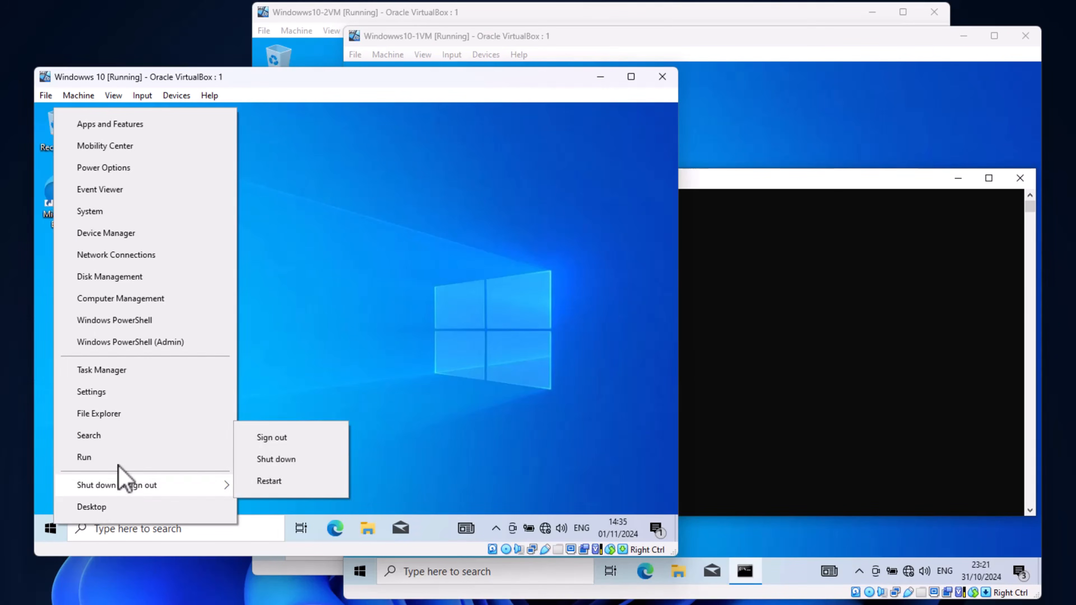
click(114, 391)
scroll(305, 428, down, 3)
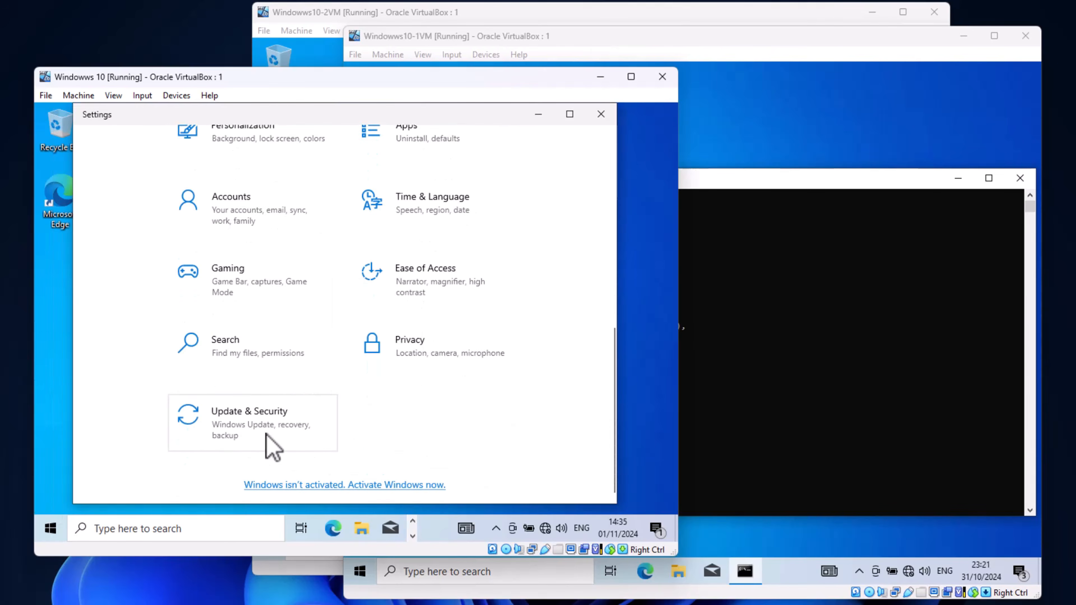
click(221, 429)
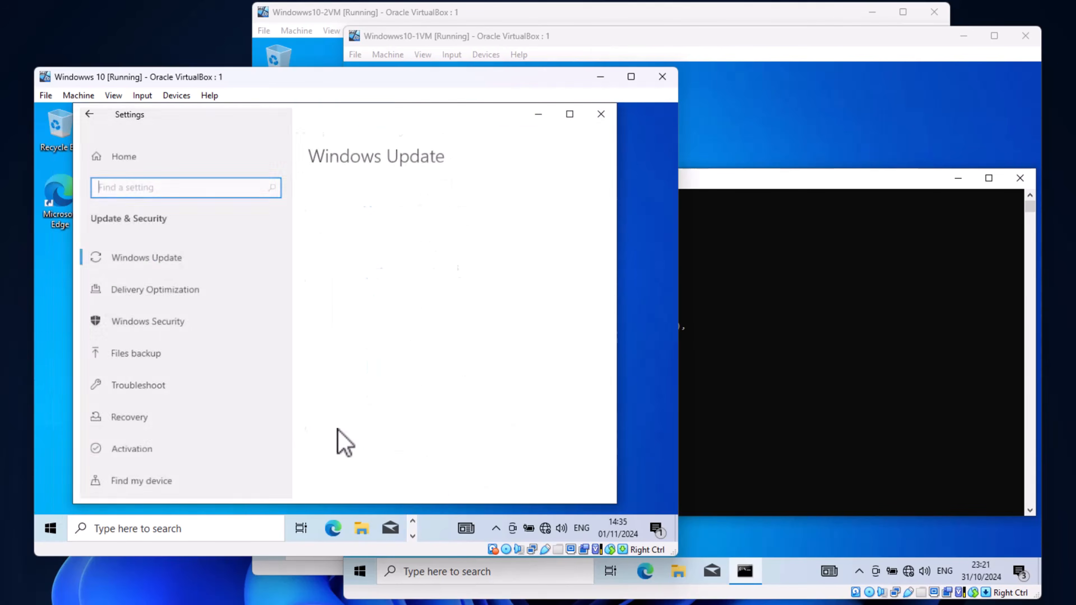
click(133, 327)
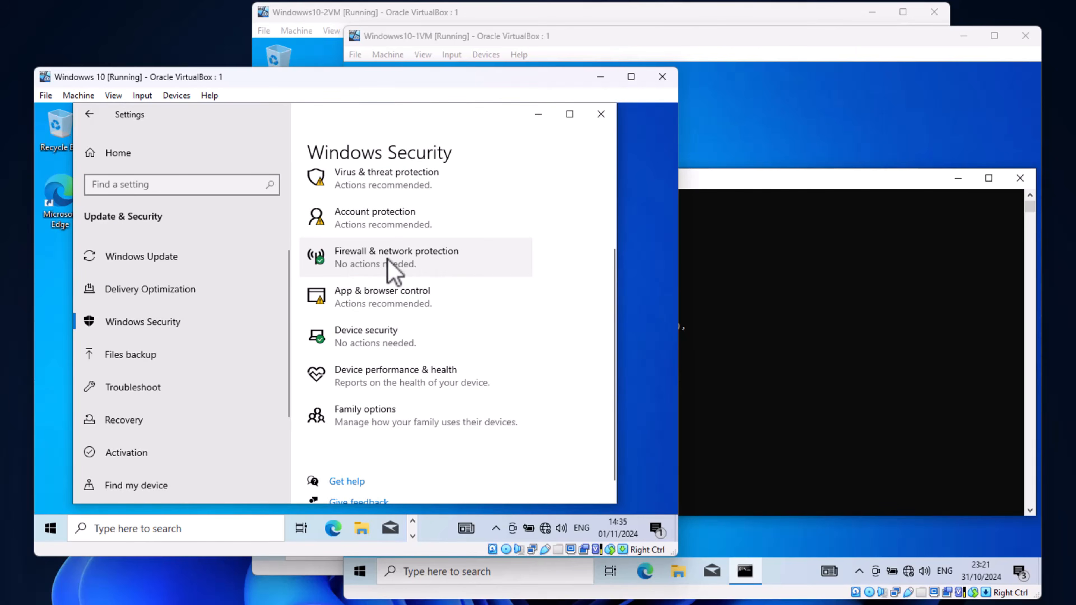
click(392, 270)
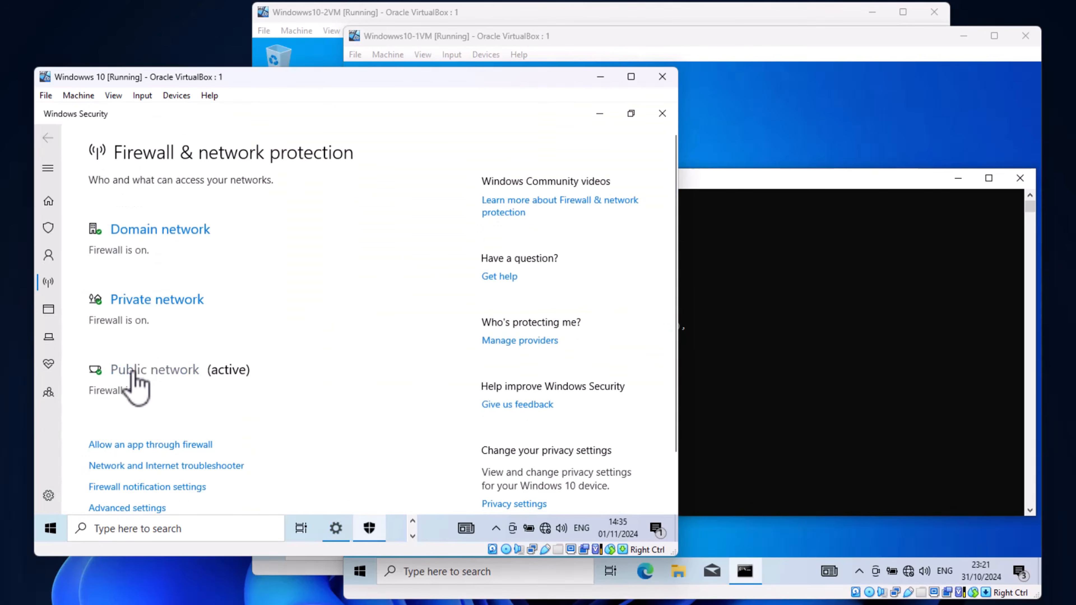
Turn off Microsoft Defender Firewall for the Windowws 10 guest's active public network, allow the change, and close Windows Security and Settings.
click(129, 370)
click(109, 403)
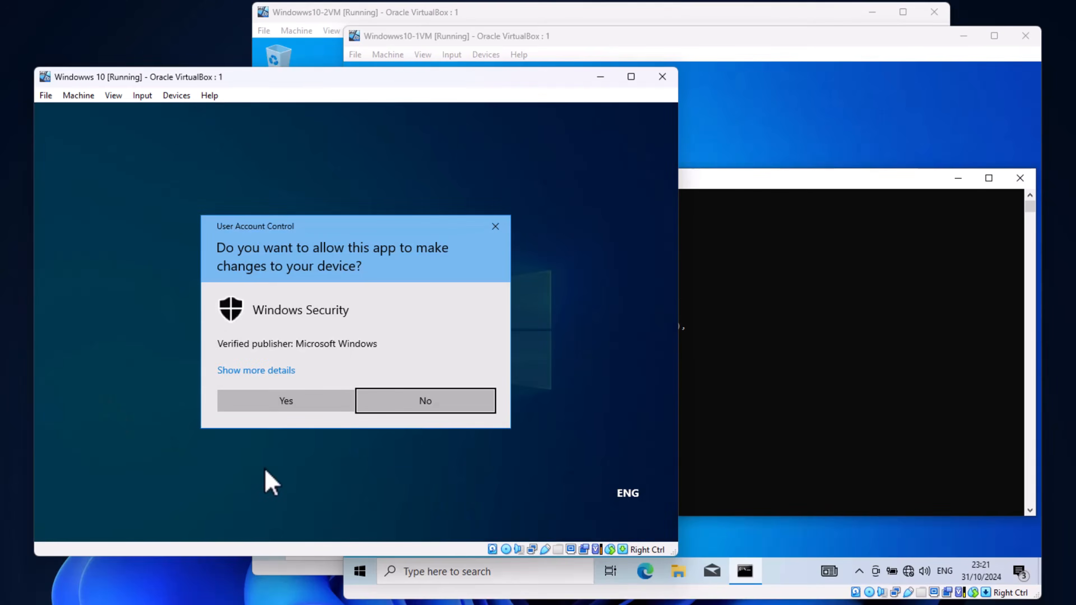
click(296, 401)
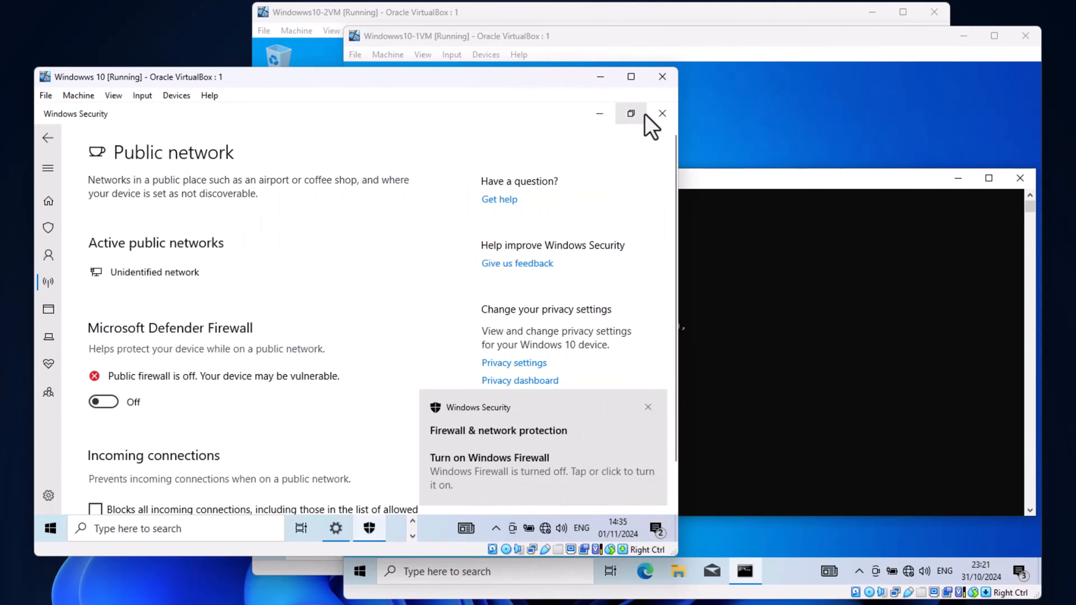
click(662, 114)
click(602, 113)
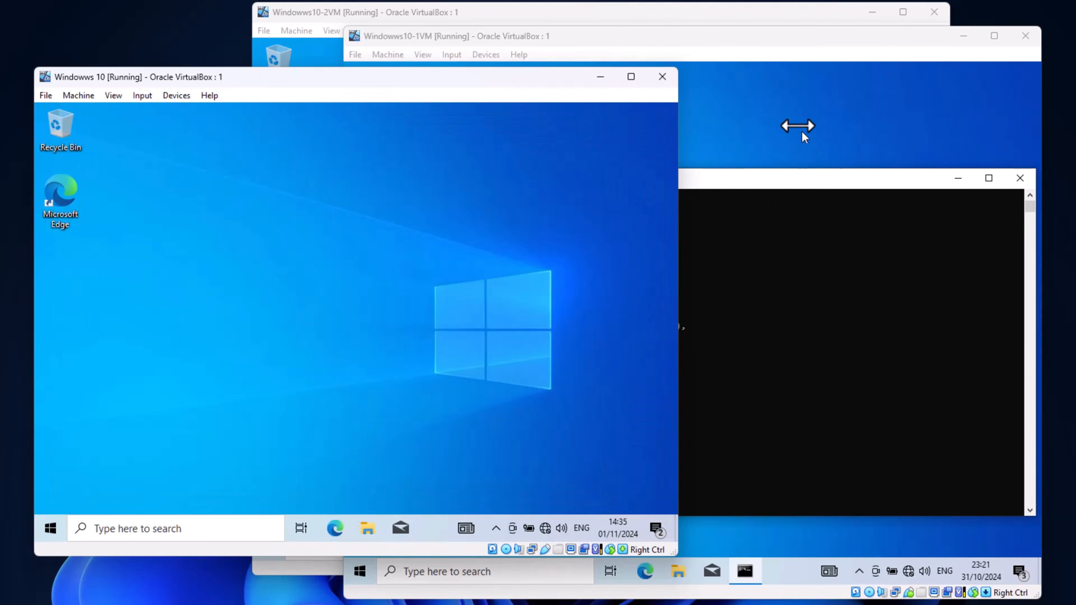
Repeat the ping to 192.168.1.10 from the Windowws10-1VM guest, and bring the Windowws10-2VM window to the front.
click(713, 53)
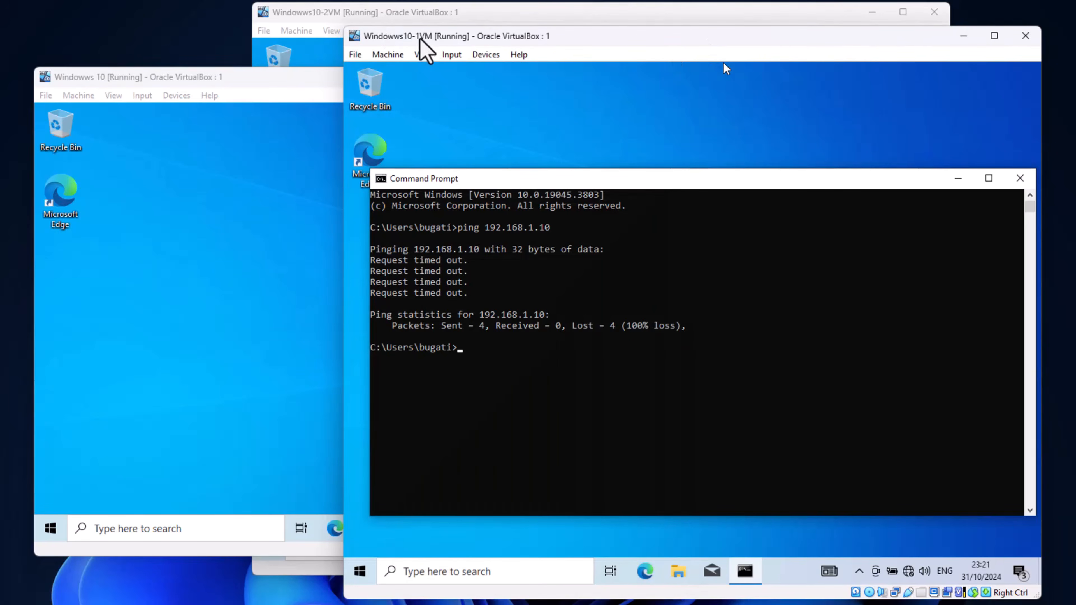
key(Up)
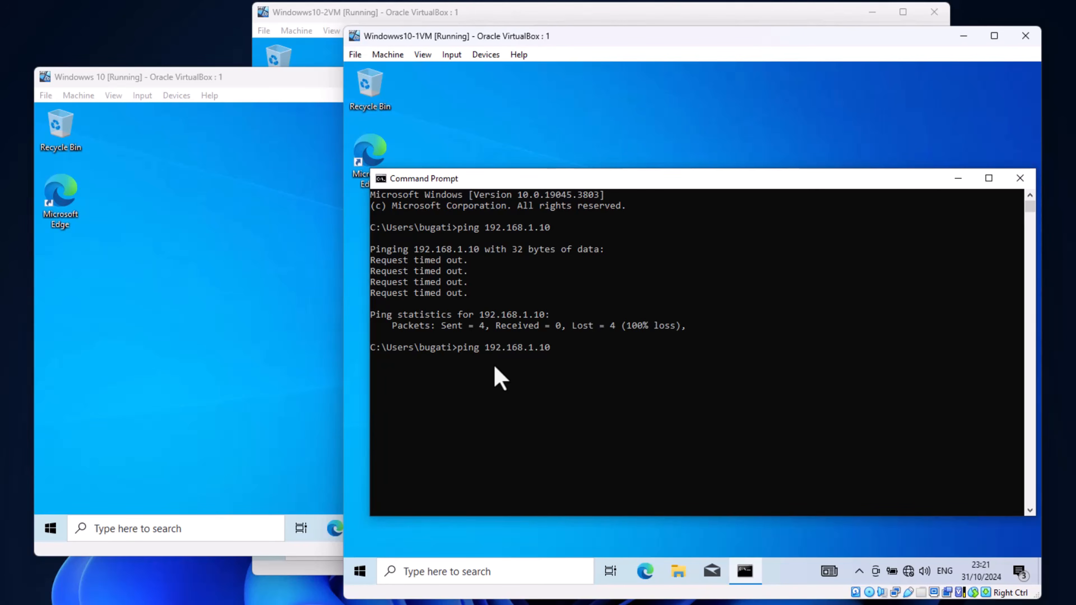
key(Return)
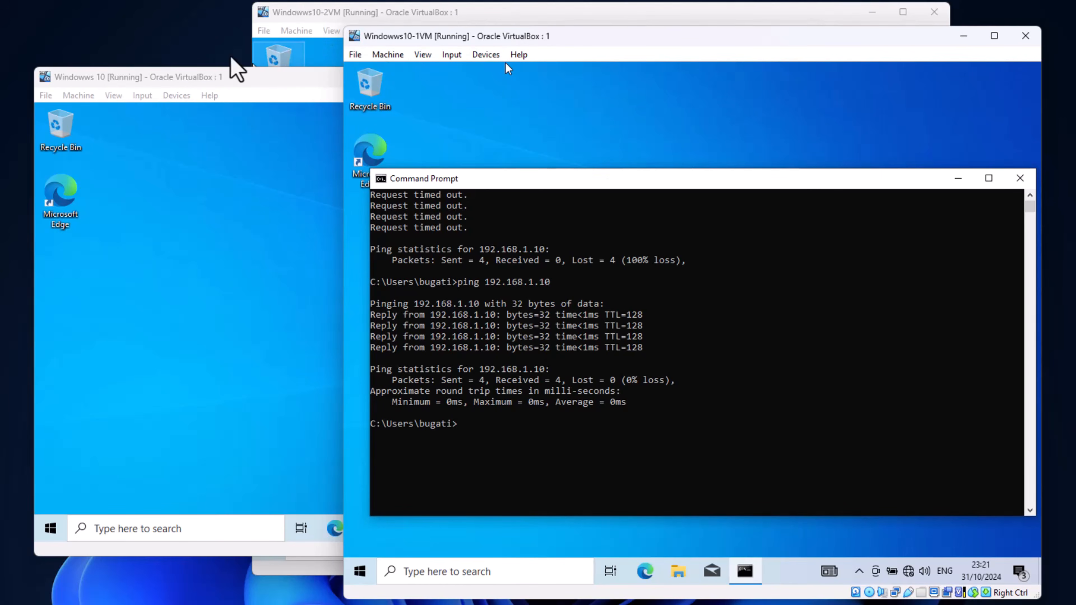
click(410, 13)
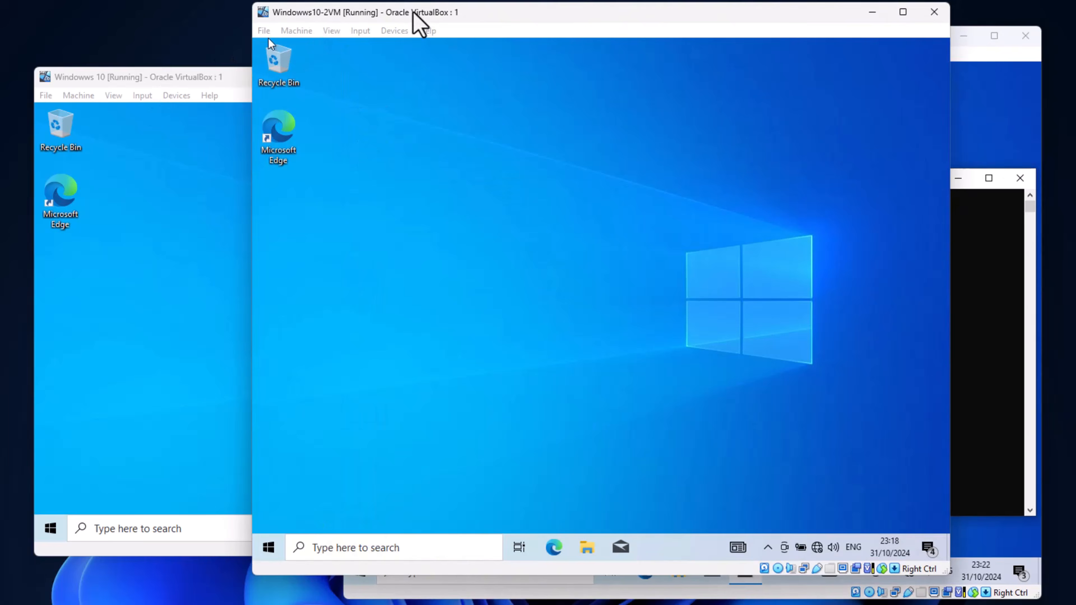